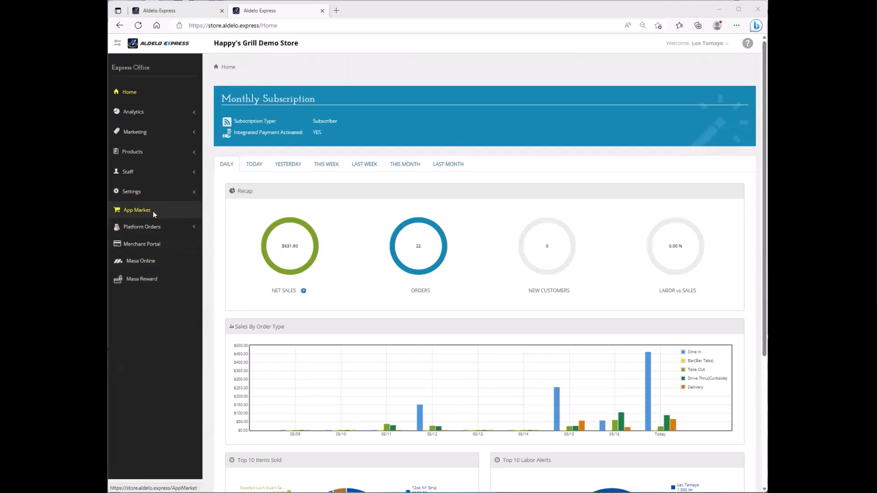
Step: Open the App Market and look over the available apps, including Masa Online Order
click(154, 213)
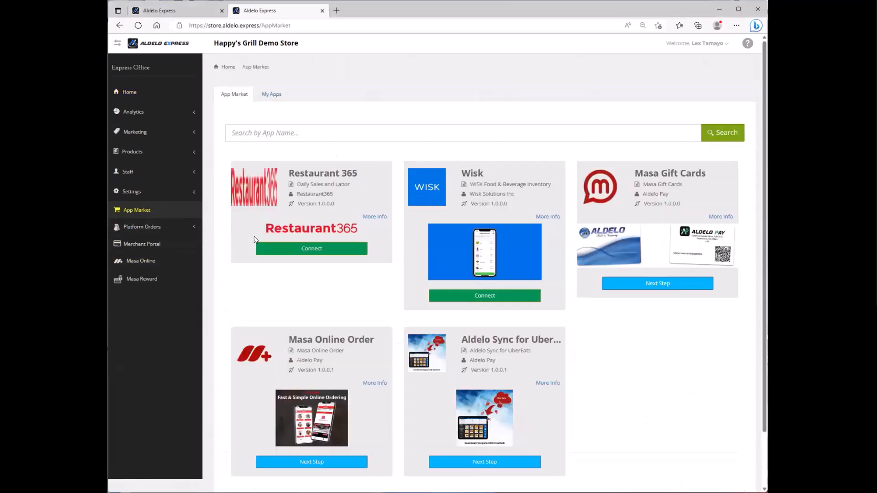
scroll(274, 235, down, 2)
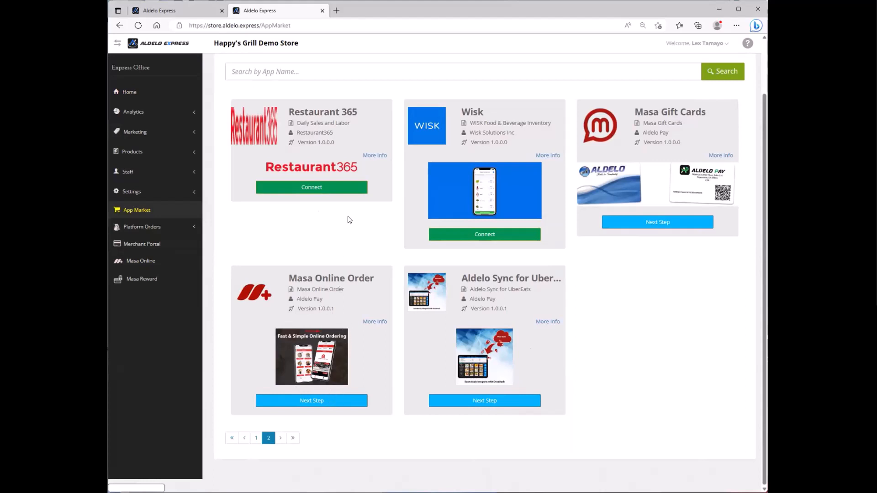
click(155, 260)
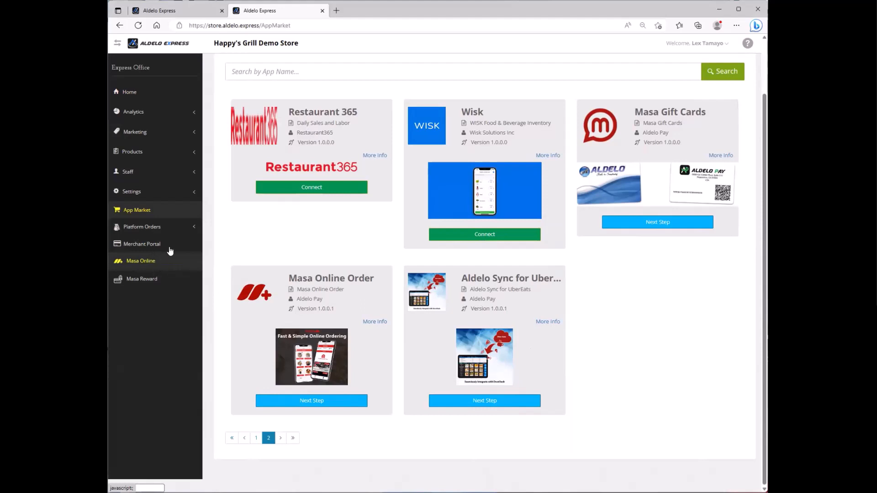
Step: Open the Kitchen & Bar Ticket print options in the store's Receipt & Ticket Config
click(151, 193)
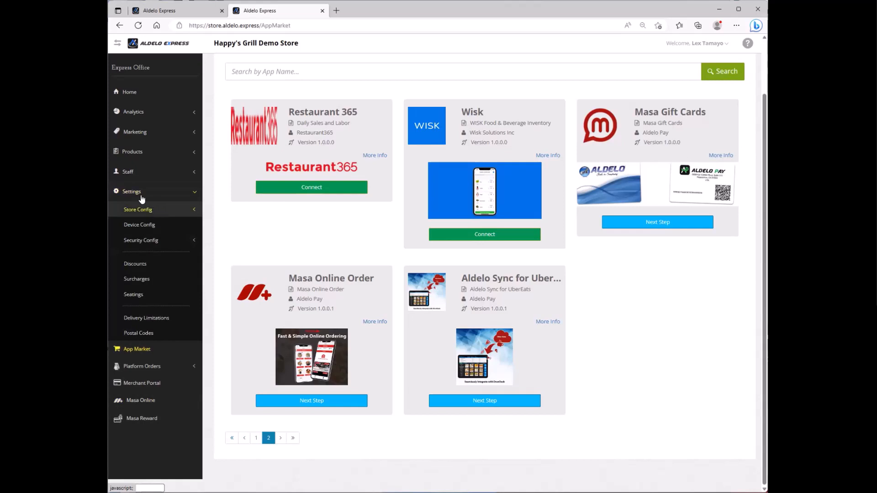
click(146, 209)
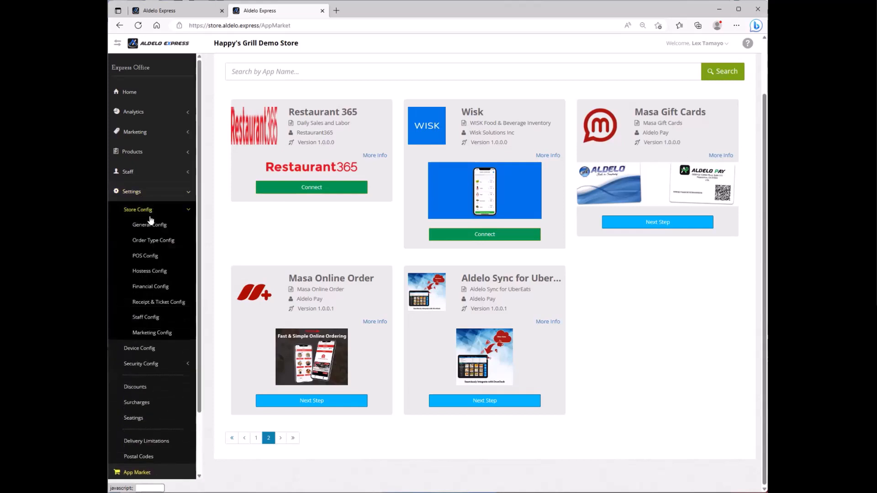
click(163, 304)
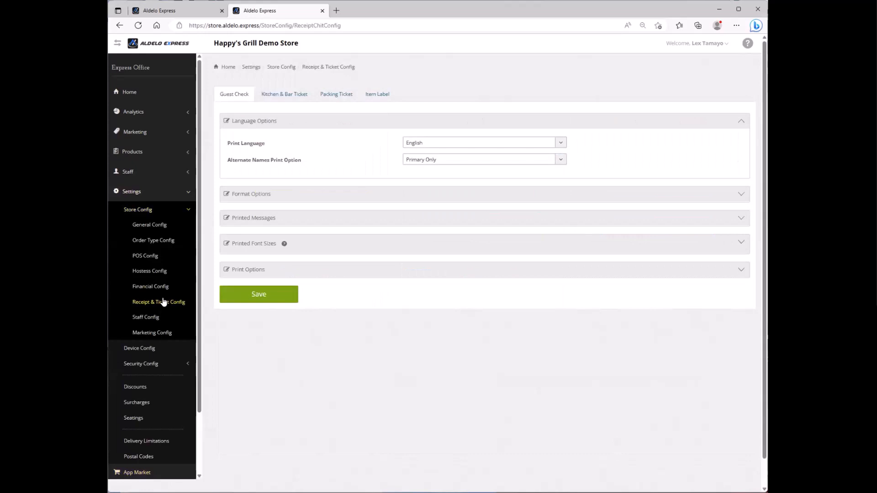
click(279, 98)
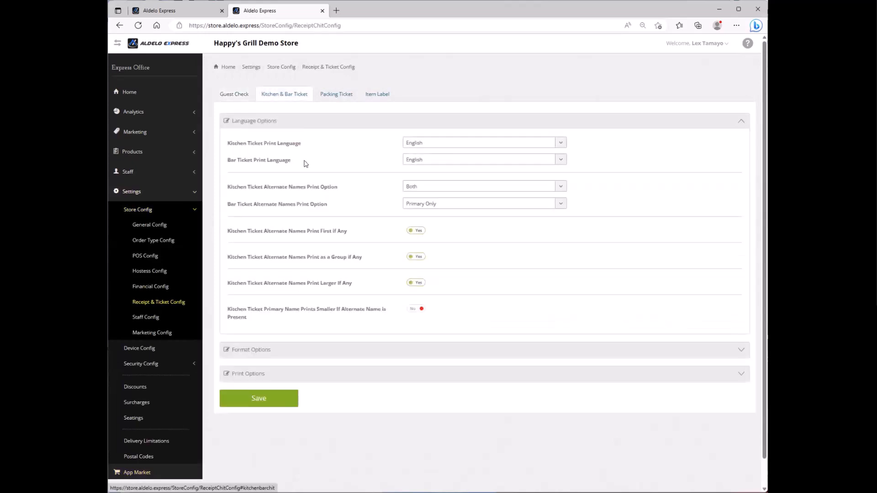
click(247, 375)
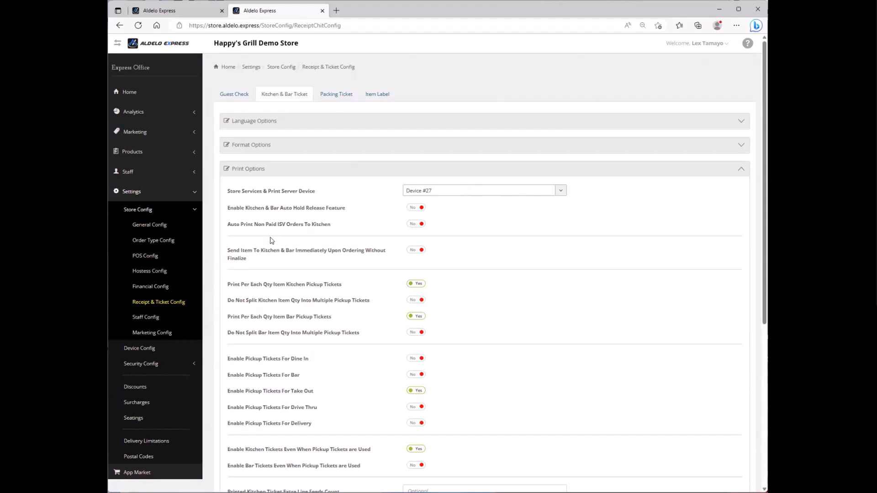
Step: Make the Cocktails group available to the store POS only in its extended settings and save the group
click(150, 192)
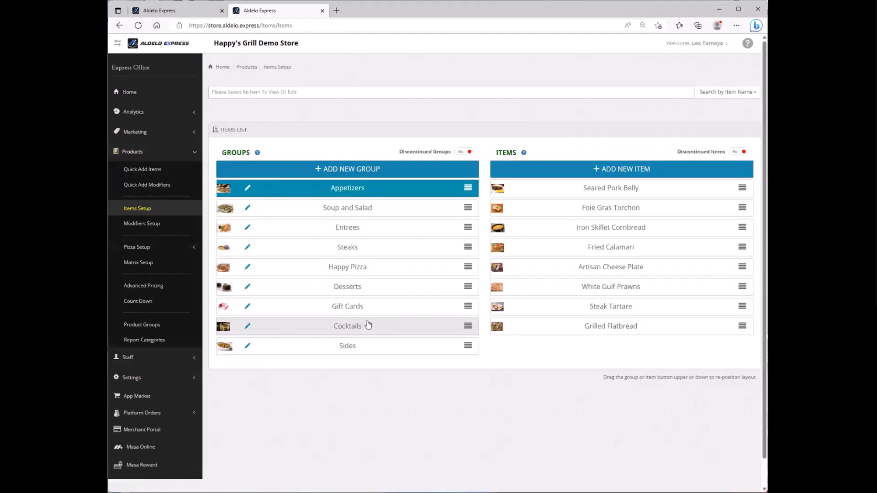
click(247, 327)
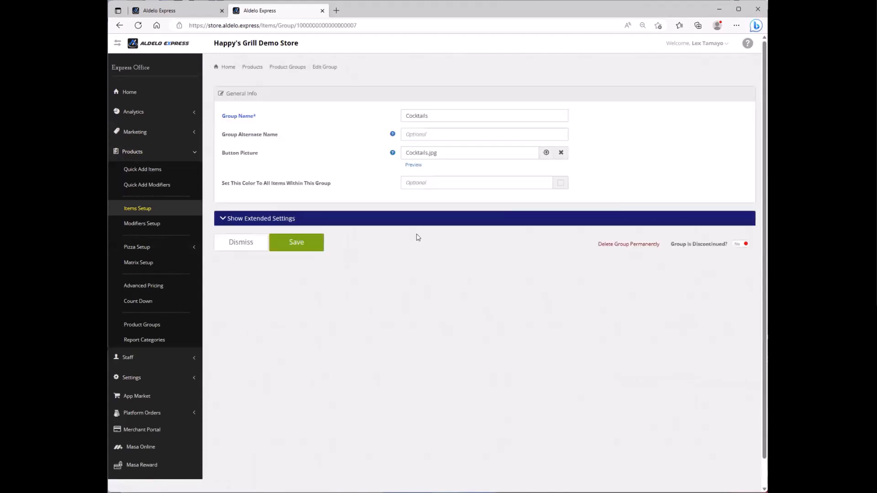
click(281, 220)
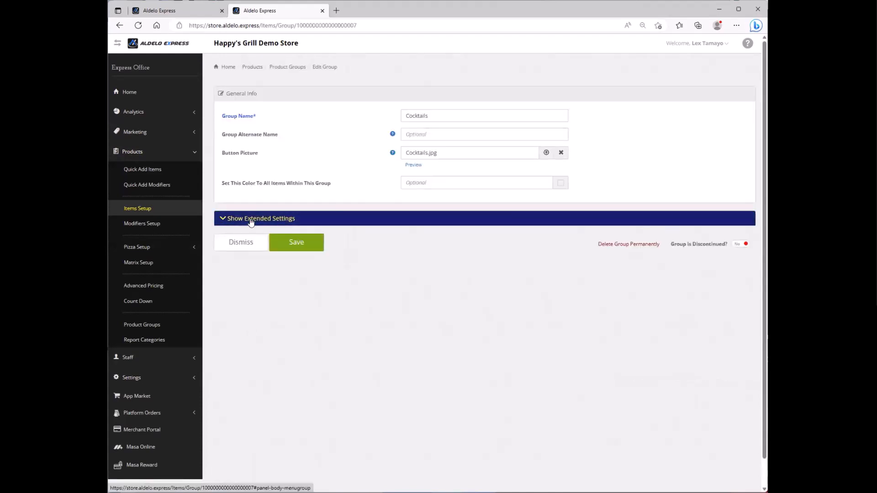
scroll(340, 291, down, 4)
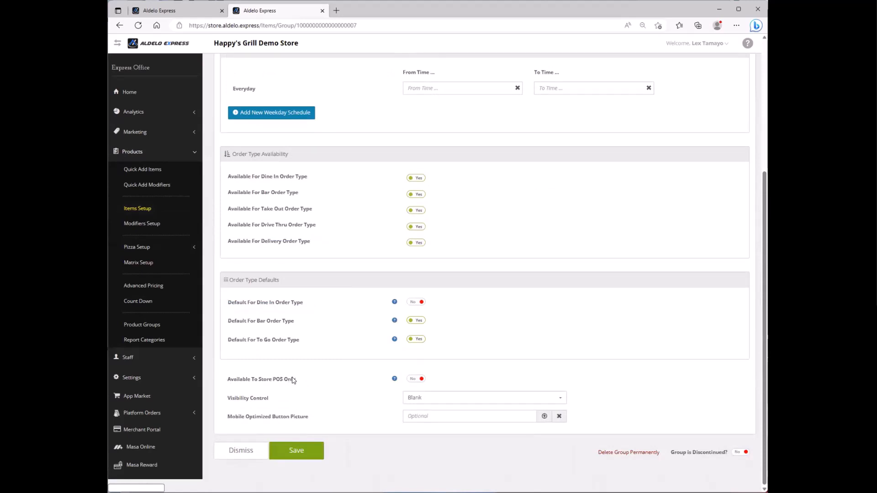
click(417, 379)
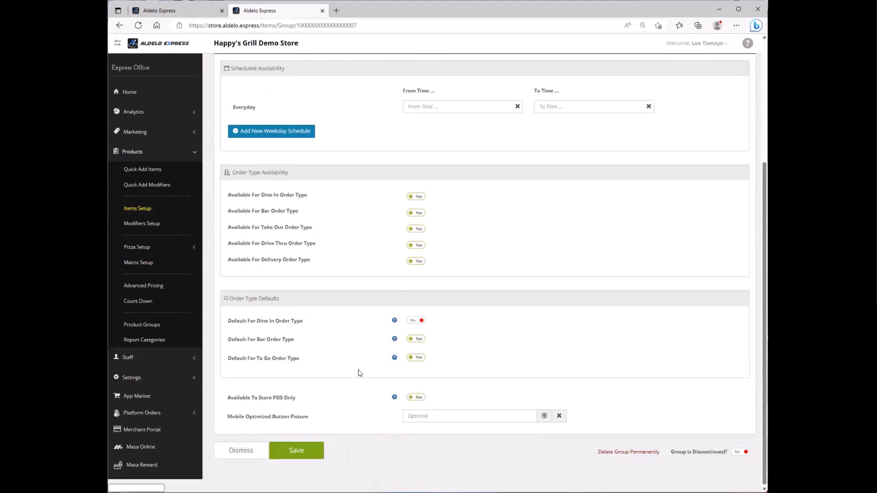
scroll(358, 373, up, 3)
scroll(359, 373, down, 3)
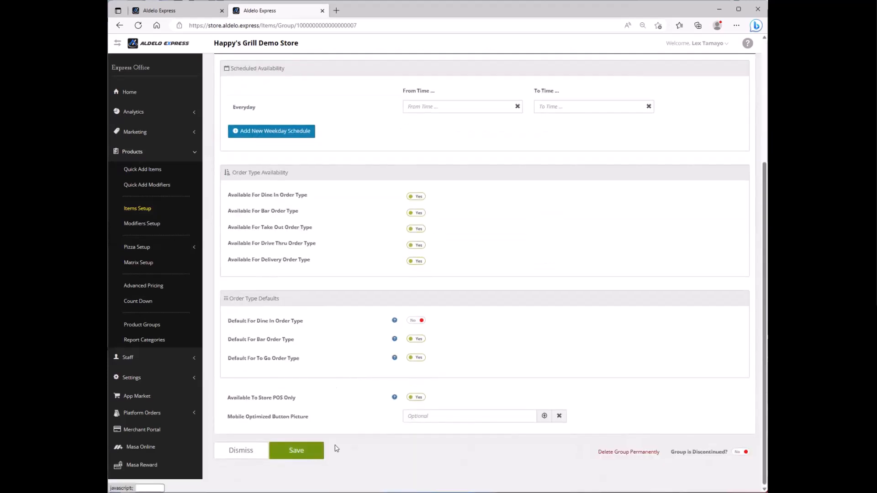
click(308, 450)
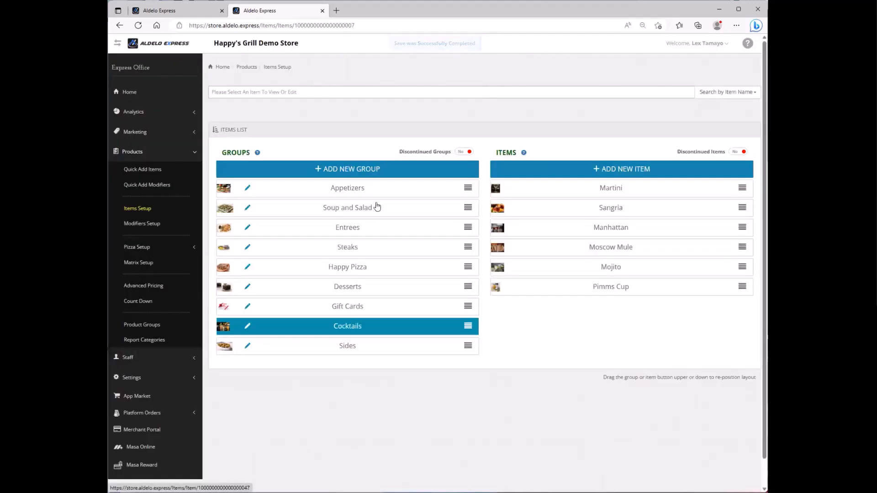
Step: Open the Seared Pork Belly appetizer and examine the ordering options in its extended settings
click(363, 198)
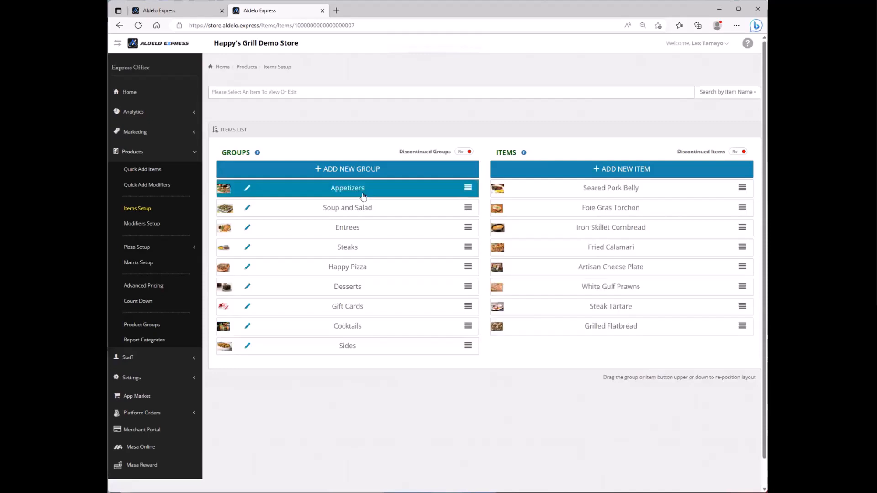
click(589, 189)
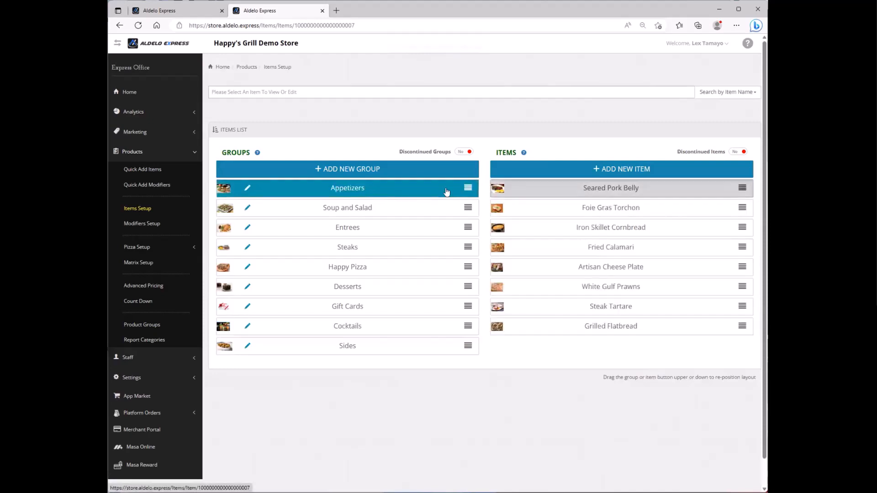
scroll(325, 351, down, 4)
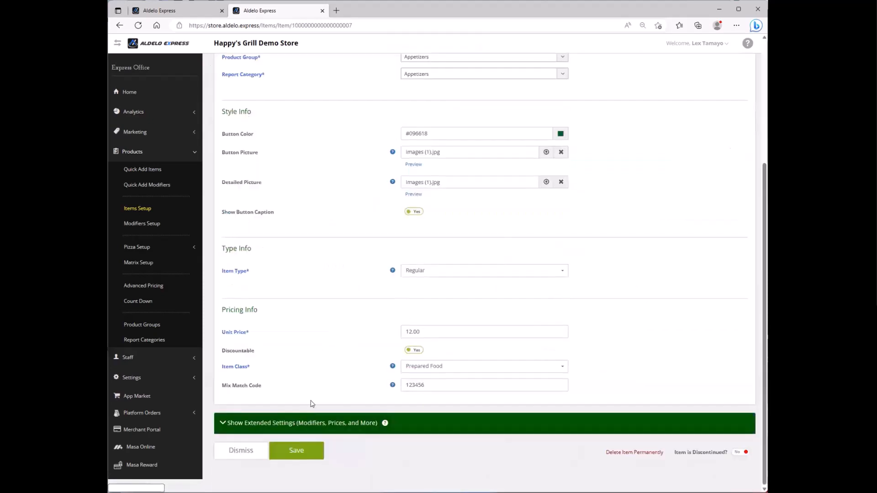
click(270, 426)
scroll(353, 359, down, 10)
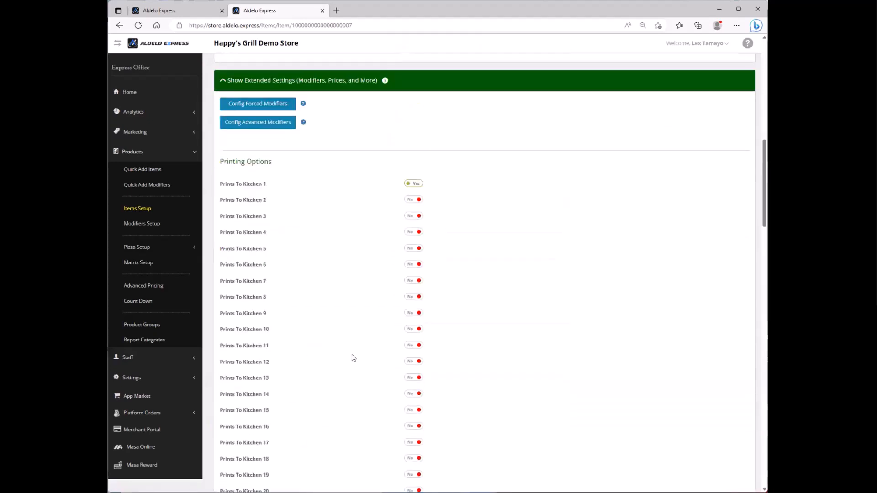
scroll(353, 358, down, 10)
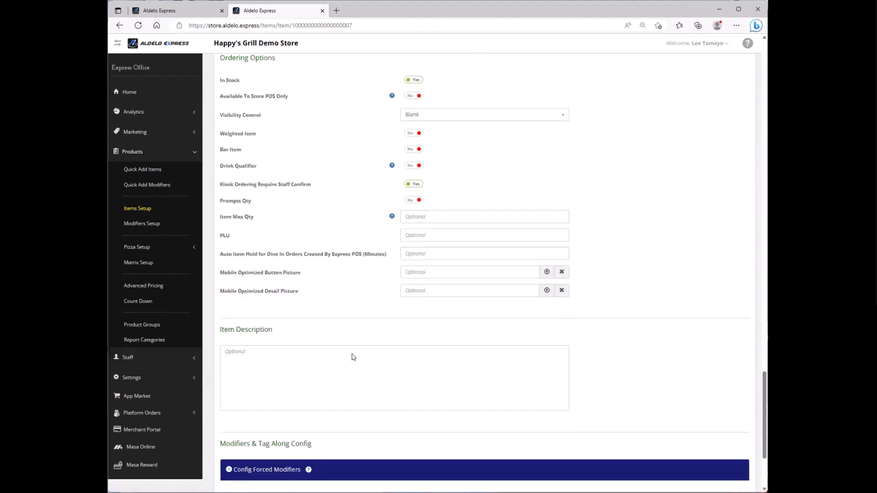
scroll(352, 354, up, 3)
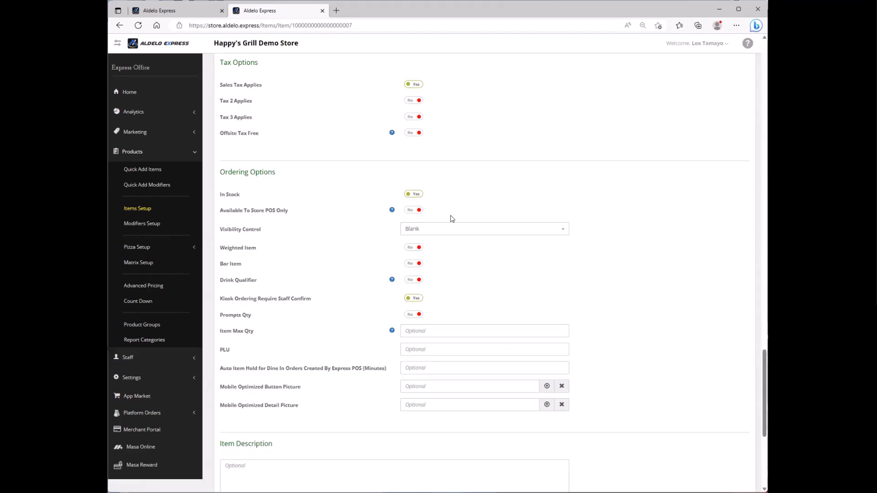
Step: Generate the table QR code for patio table P41 in the Seatings configuration and close the table's dialog
click(149, 152)
click(148, 191)
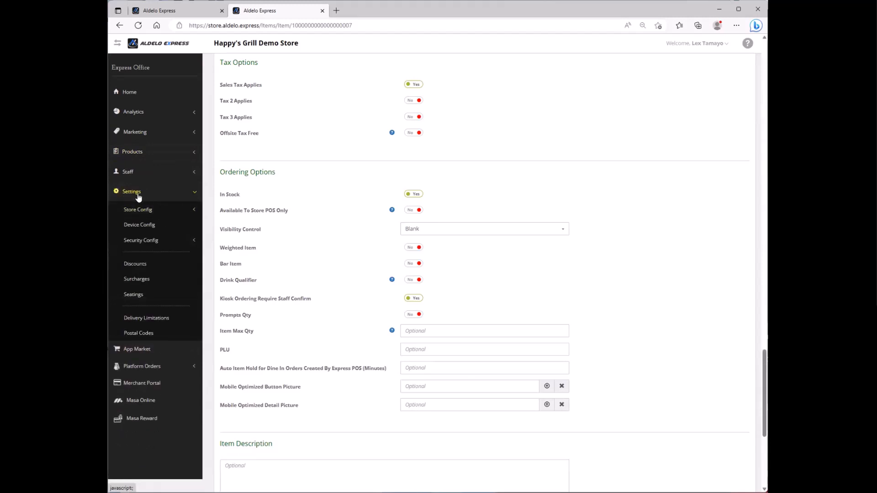
click(146, 294)
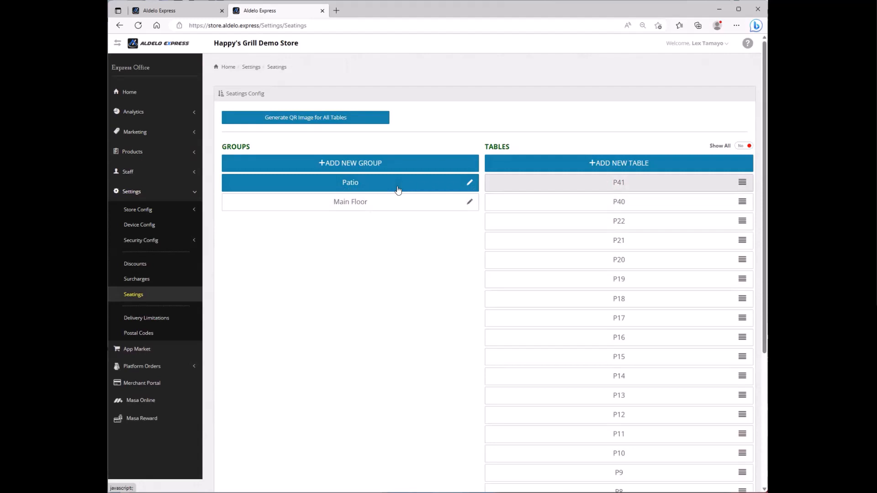
key(Return)
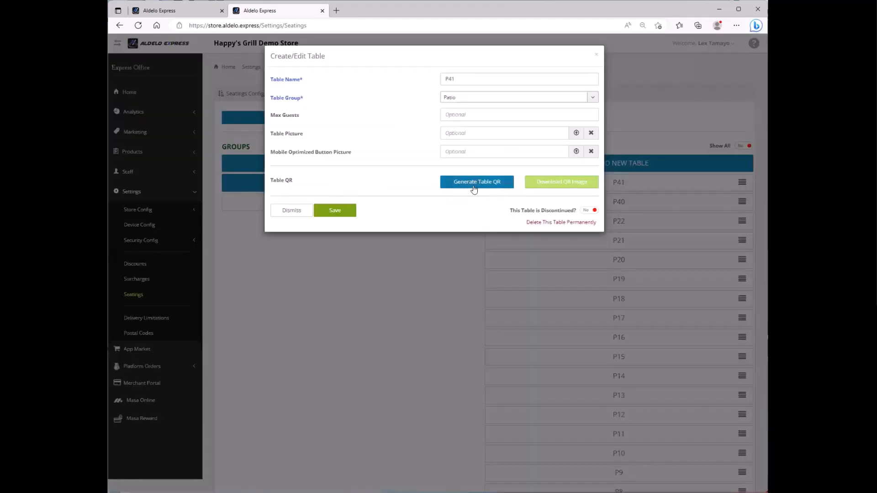
click(479, 185)
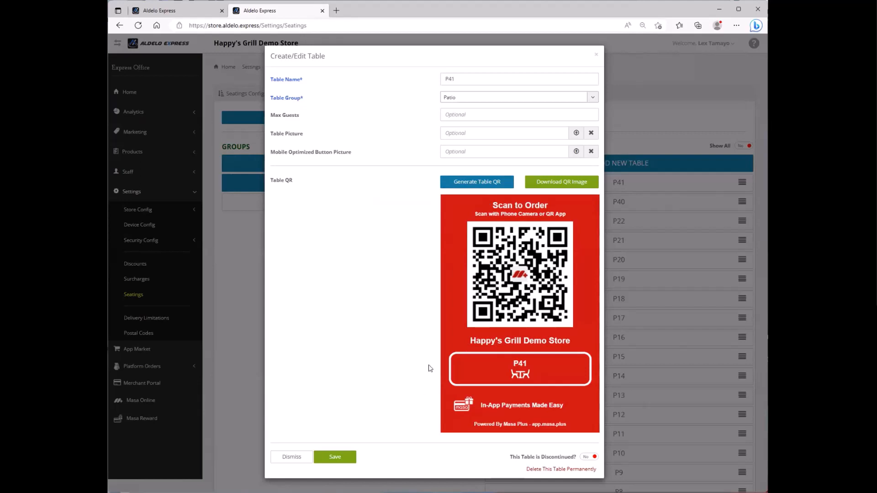
click(599, 48)
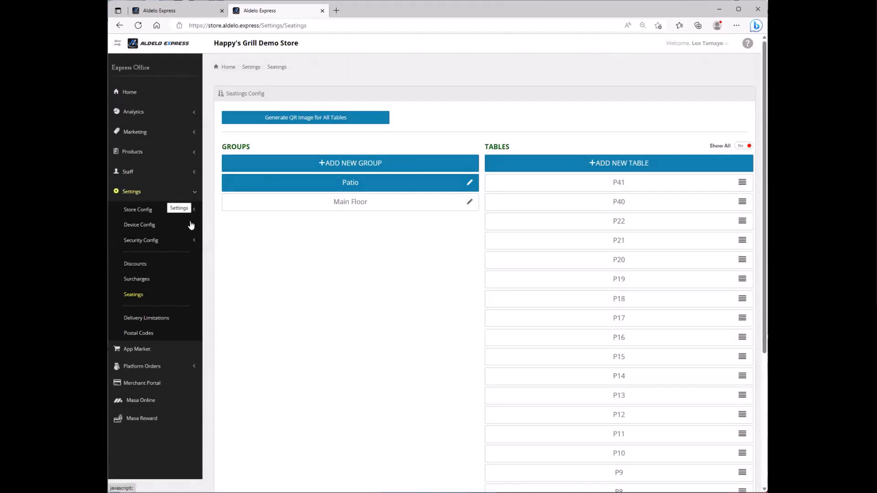
Step: Switch to the Masa Online console and open the Happy's Grill Demo Store's info page
click(163, 199)
click(148, 262)
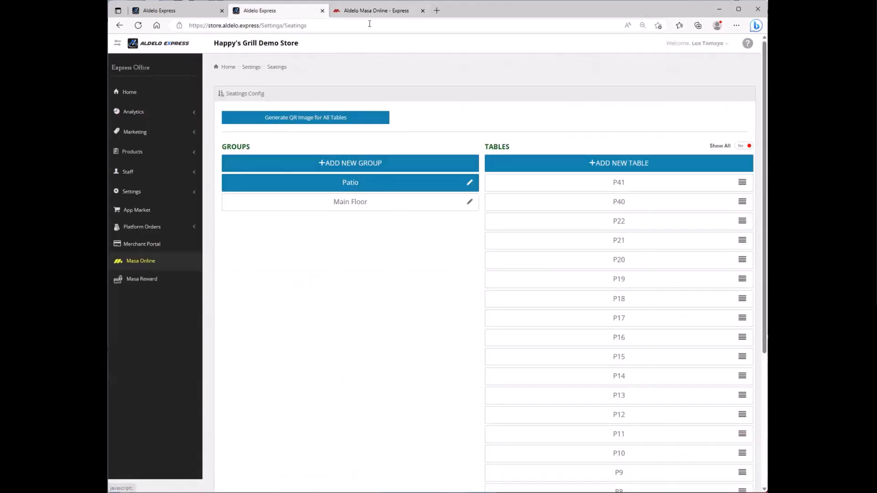
click(371, 10)
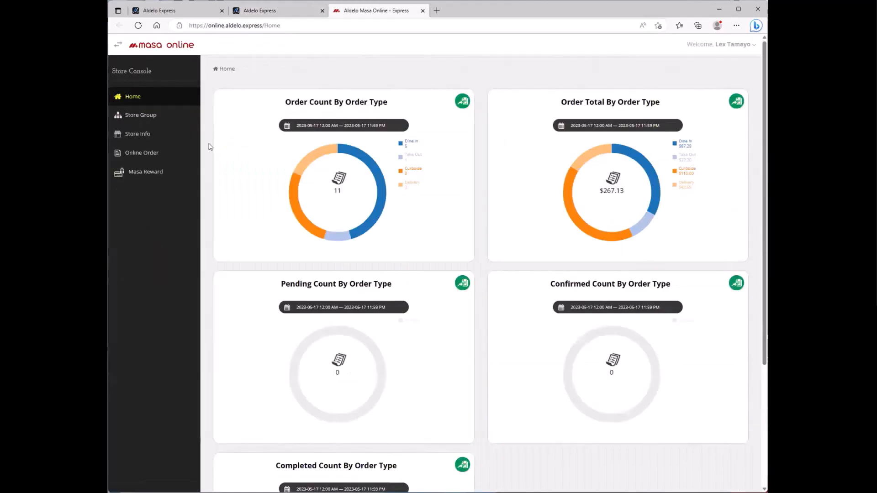
click(135, 133)
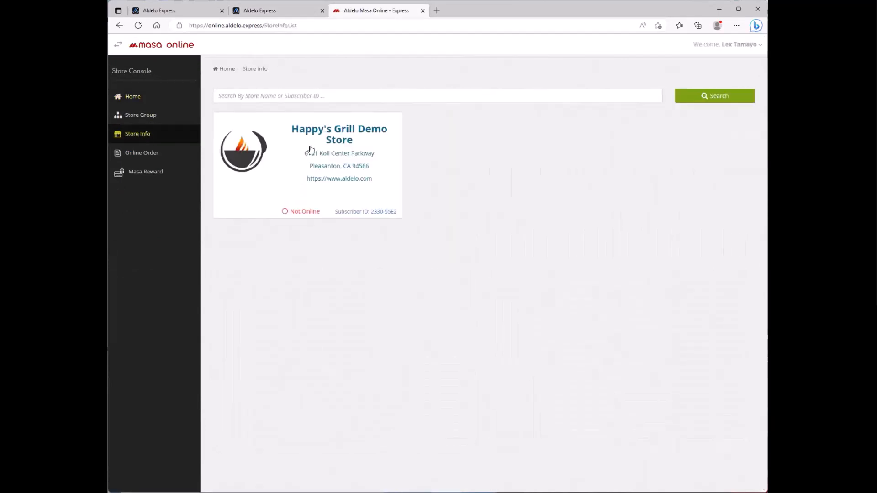
click(333, 160)
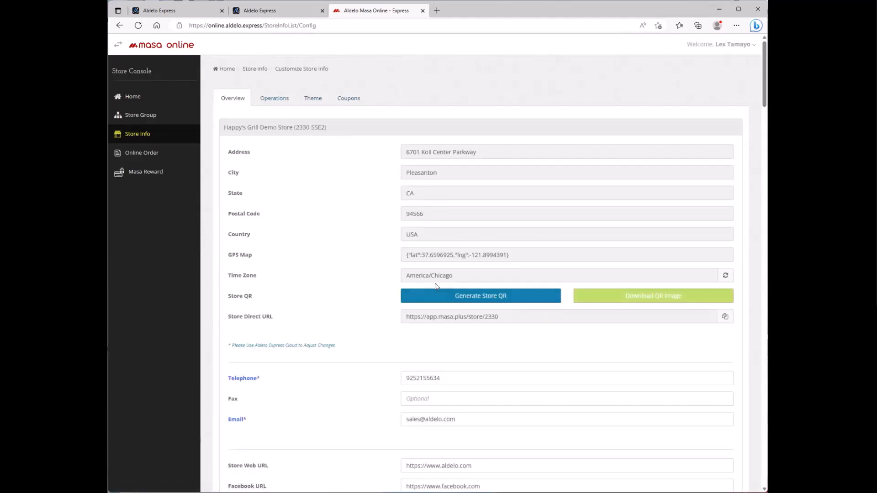
Step: Generate the store QR code and review it together with the Store Direct URL
drag(253, 295, 231, 296)
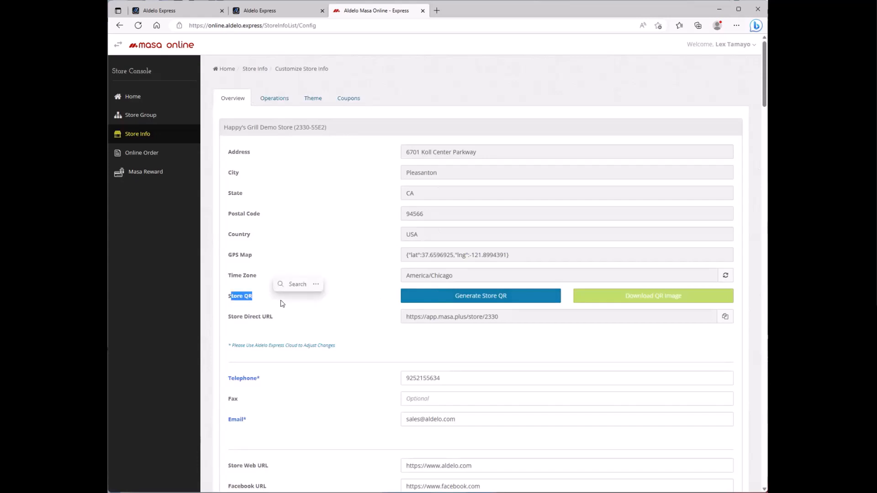
click(490, 297)
scroll(475, 307, down, 3)
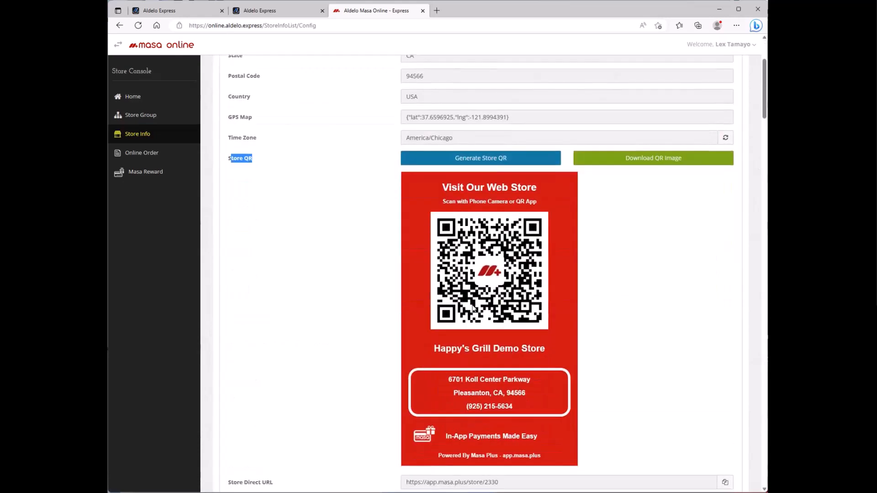
scroll(473, 308, down, 1)
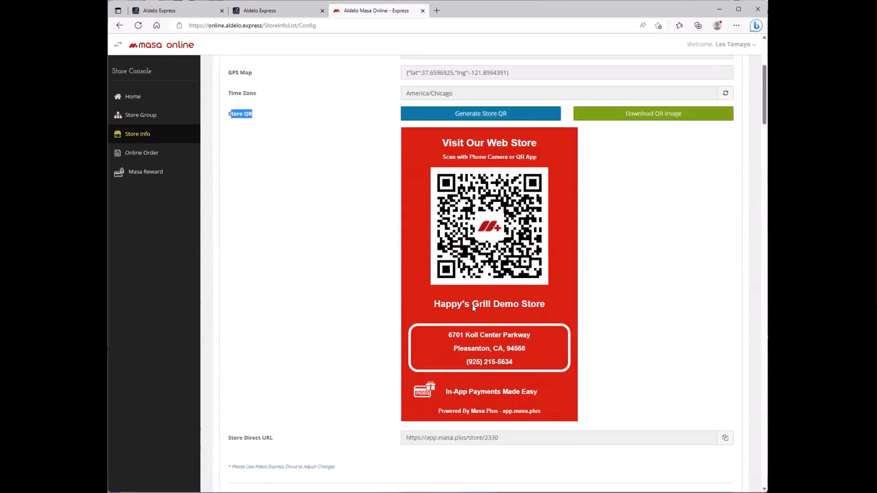
scroll(472, 308, up, 1)
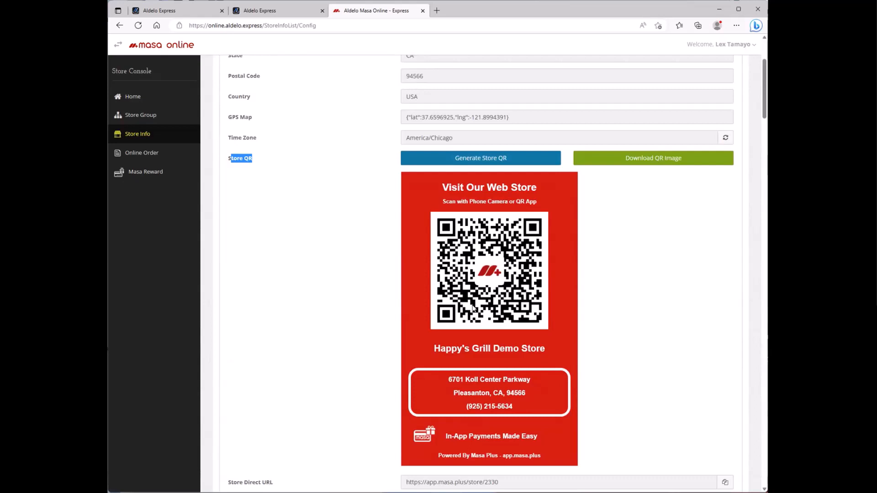
scroll(472, 308, down, 2)
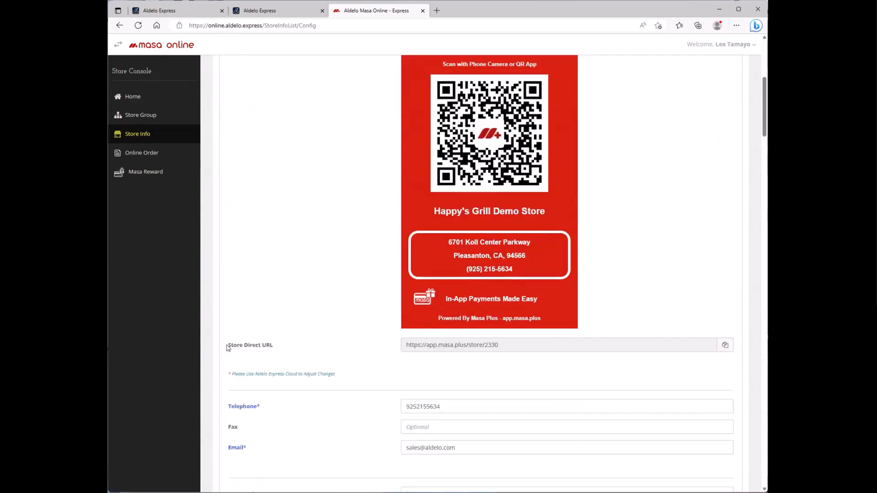
Step: Copy the Store Direct URL, open it in a new browser tab, and review the store's ordering landing page
triple_click(245, 347)
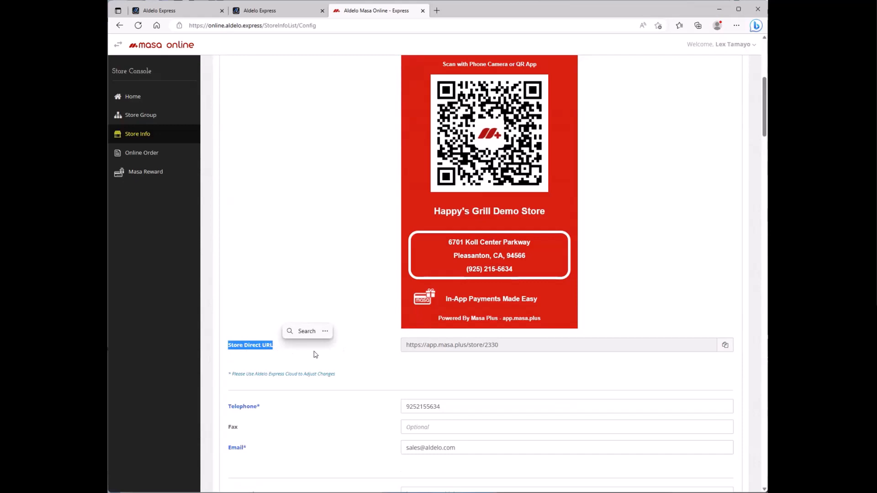
drag(502, 347, 349, 351)
key(ctrl+c)
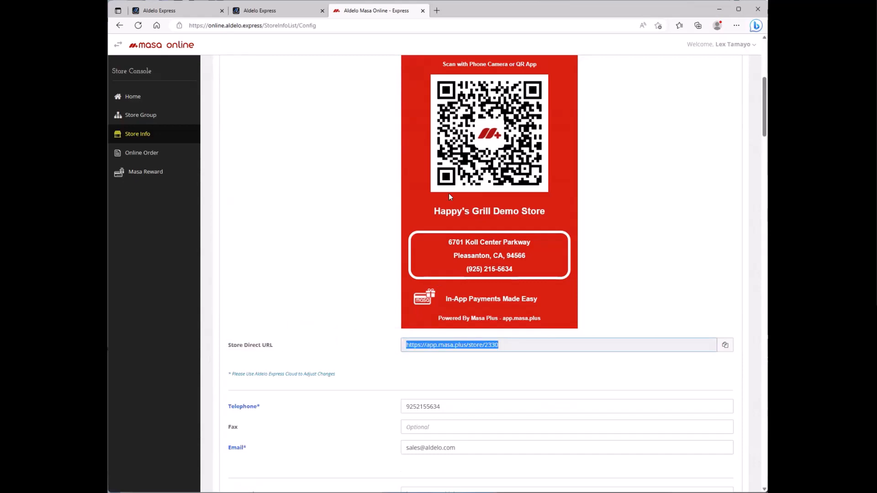
click(436, 11)
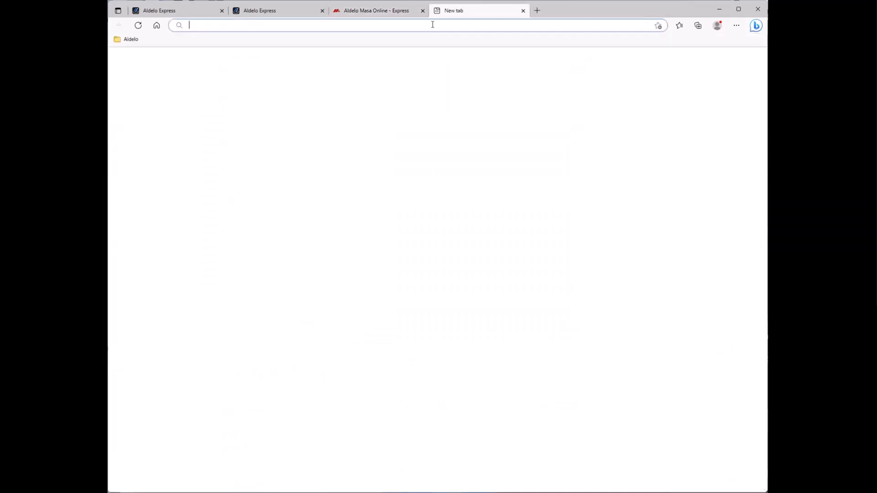
key(ctrl+v)
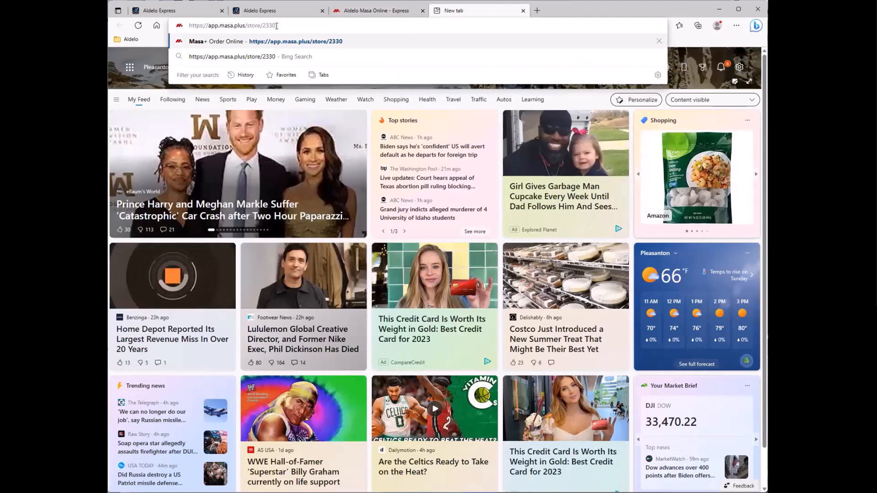
key(Return)
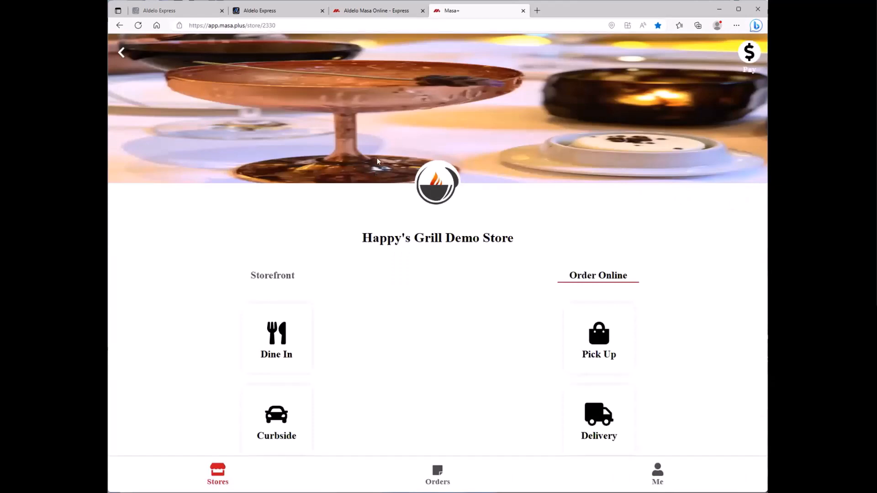
scroll(405, 346, down, 1)
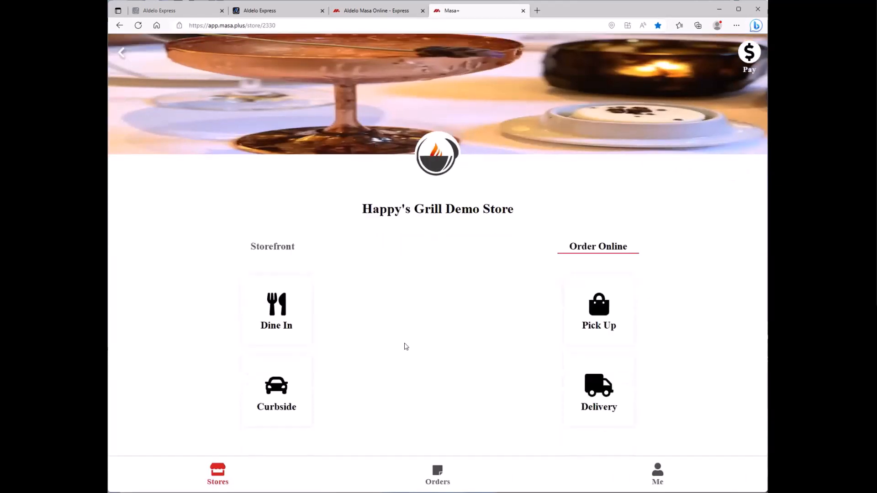
scroll(397, 251, up, 1)
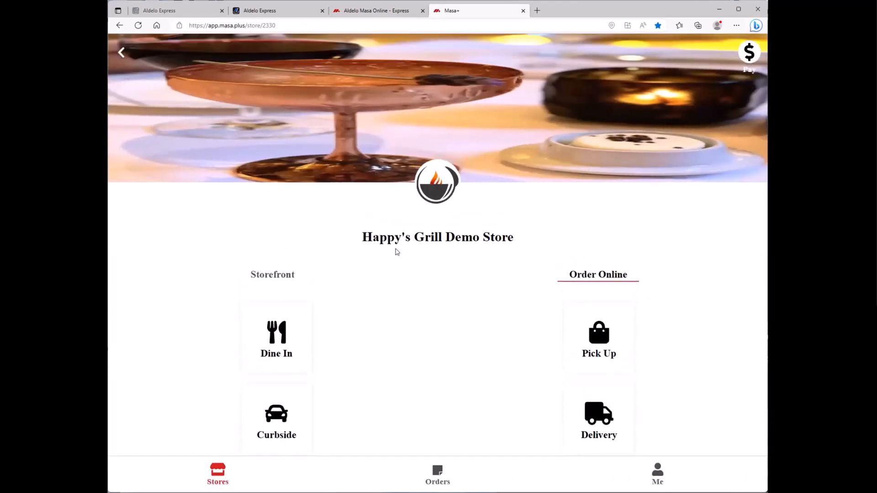
click(220, 27)
click(219, 24)
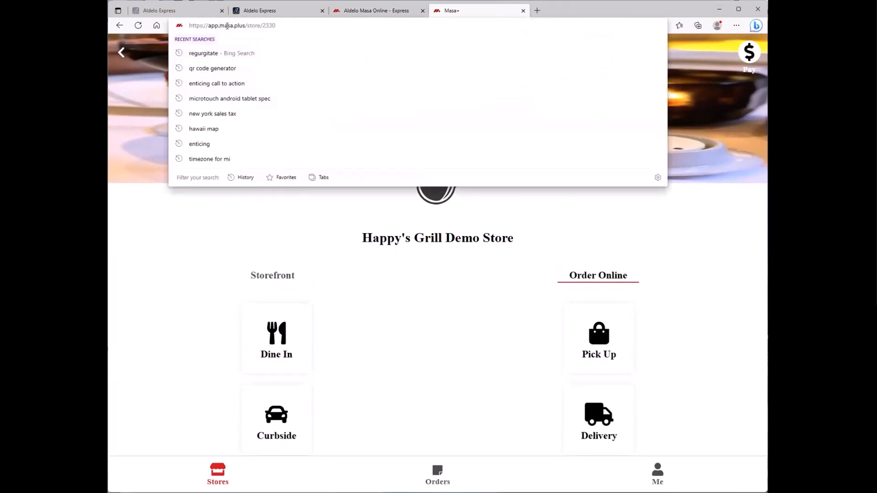
key(BackSpace)
key(BackSpace)
key(BackSpace)
key(BackSpace)
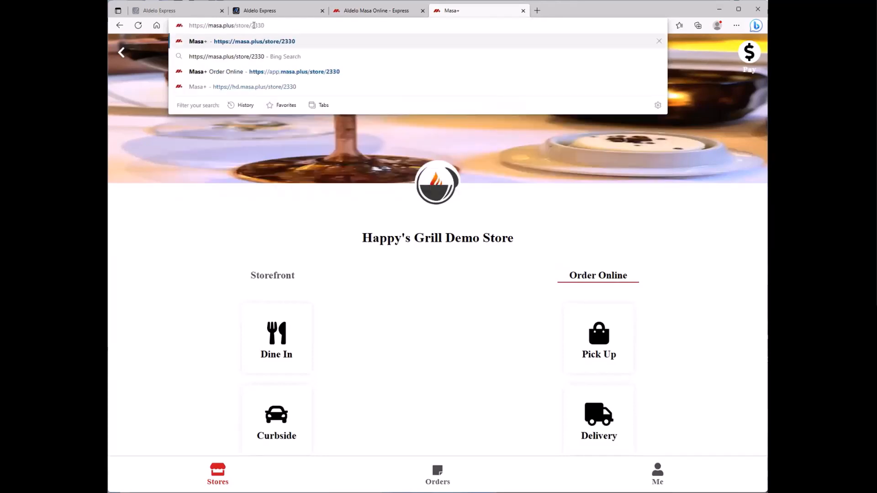
key(Return)
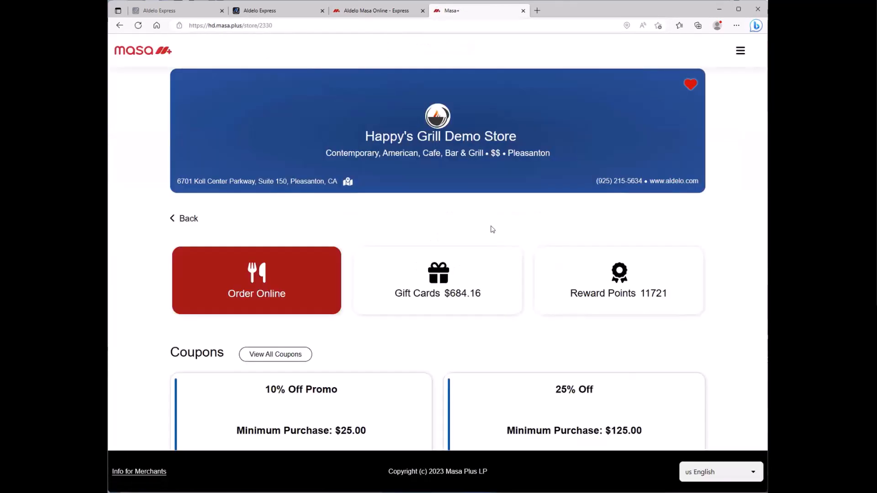
Step: Examine the full Masa+ store page, including its coupons, store photos, business hours and Order Online section
scroll(417, 249, down, 3)
scroll(416, 249, down, 4)
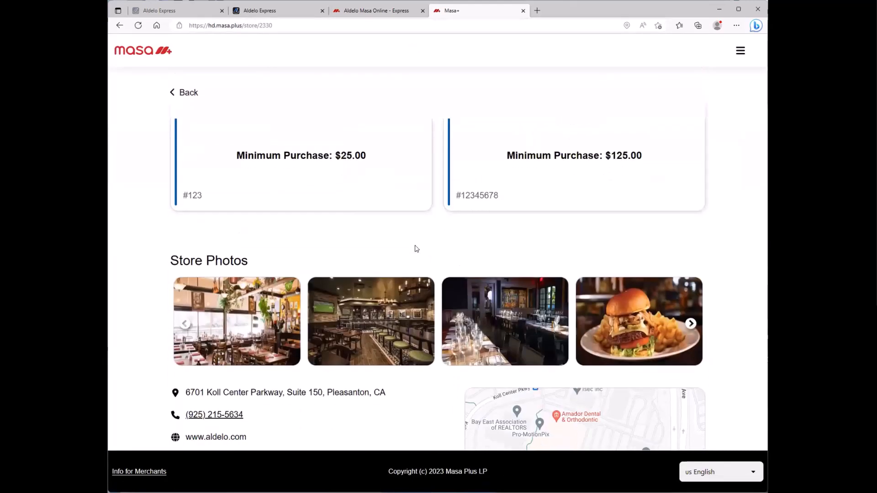
scroll(416, 249, down, 10)
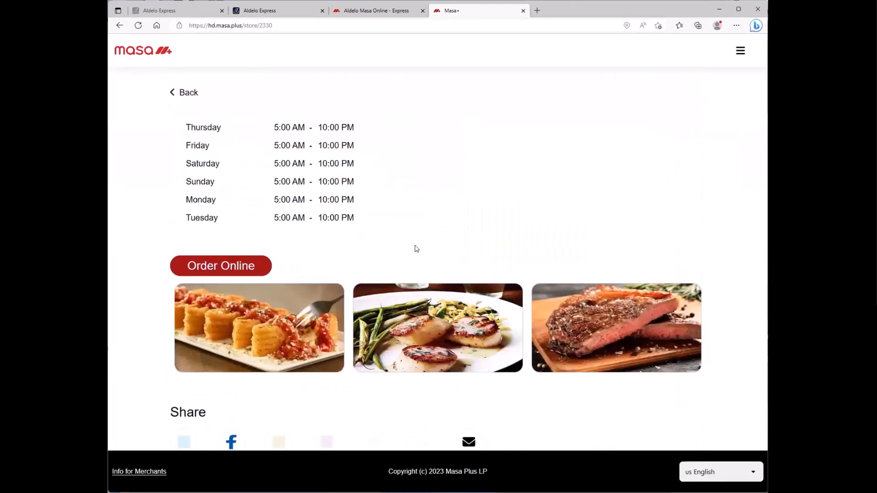
scroll(416, 249, up, 15)
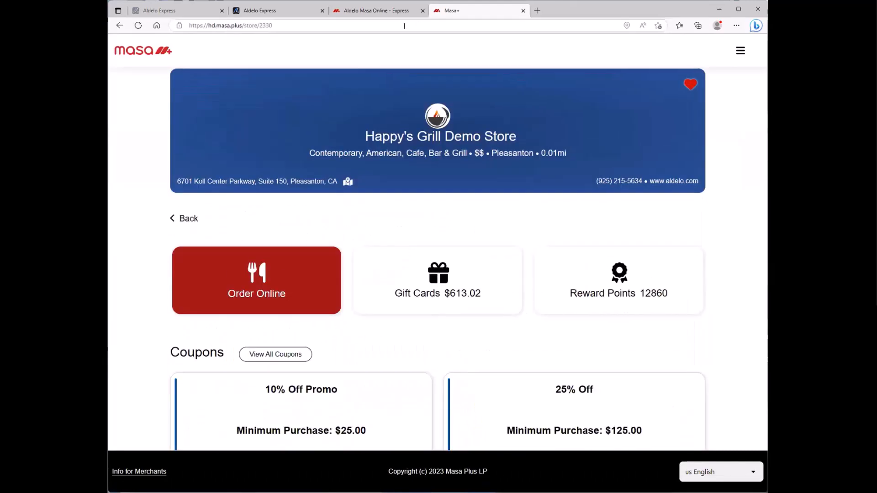
Step: Return to the Masa Online store info and review the social URLs, Good For, Parking and Services Offered settings
click(393, 10)
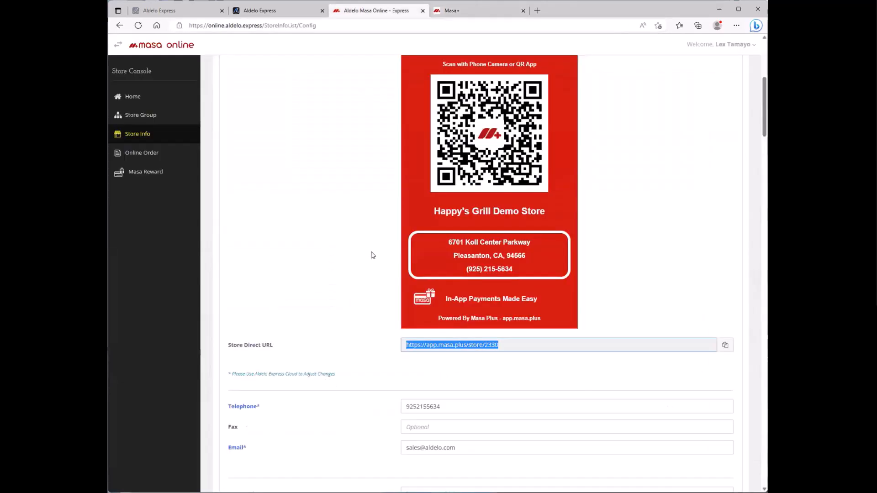
scroll(373, 253, down, 9)
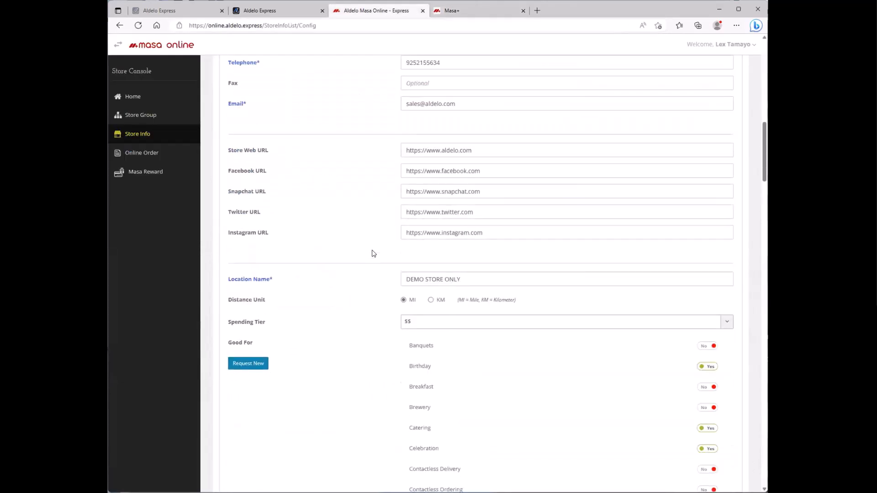
scroll(373, 254, down, 2)
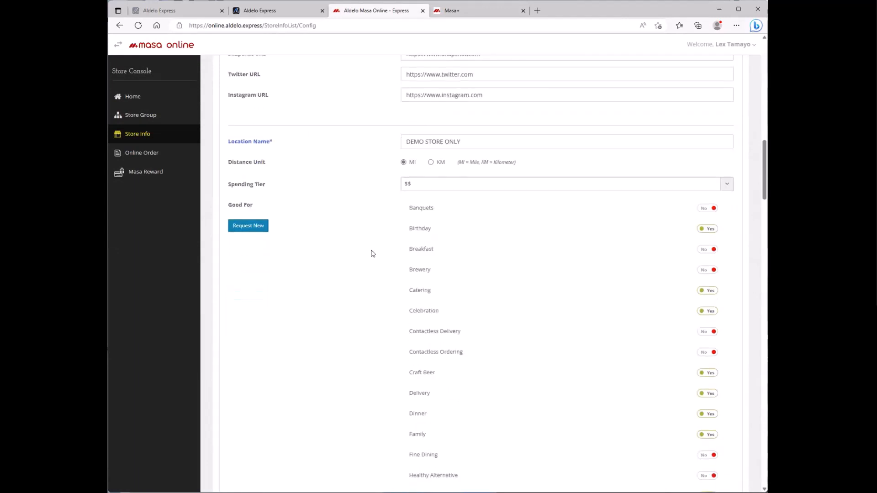
scroll(426, 233, down, 3)
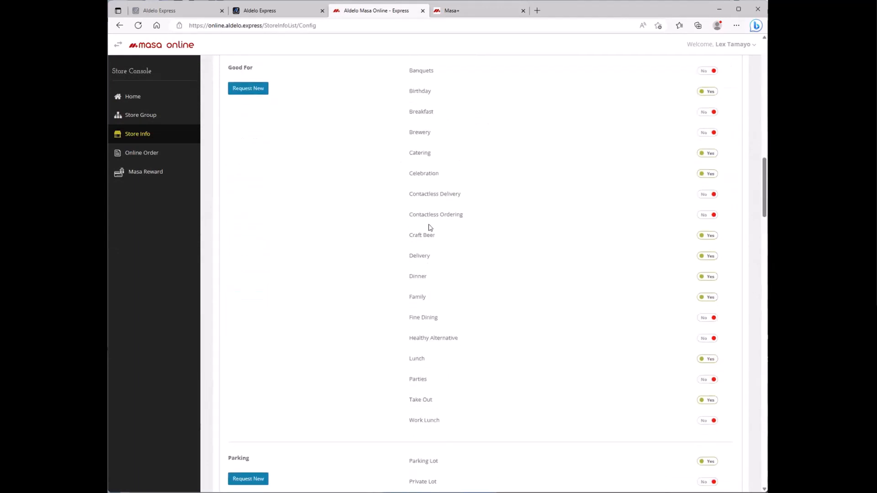
scroll(434, 261, down, 3)
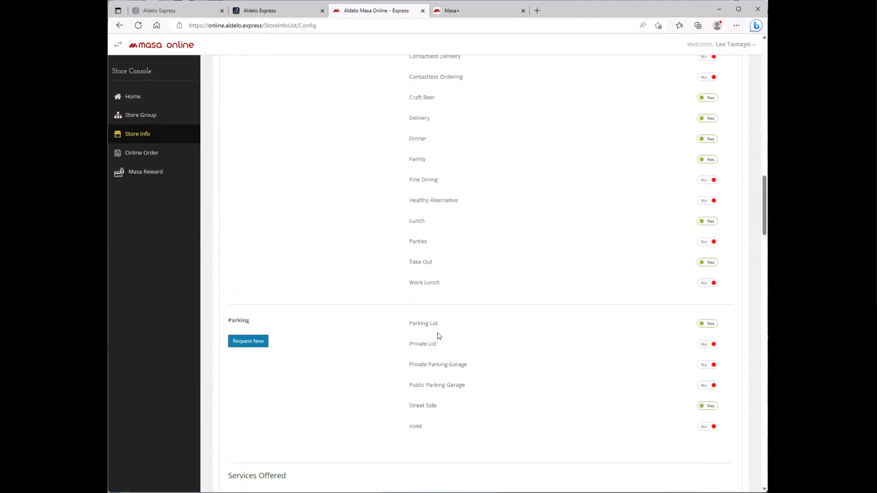
scroll(439, 335, down, 4)
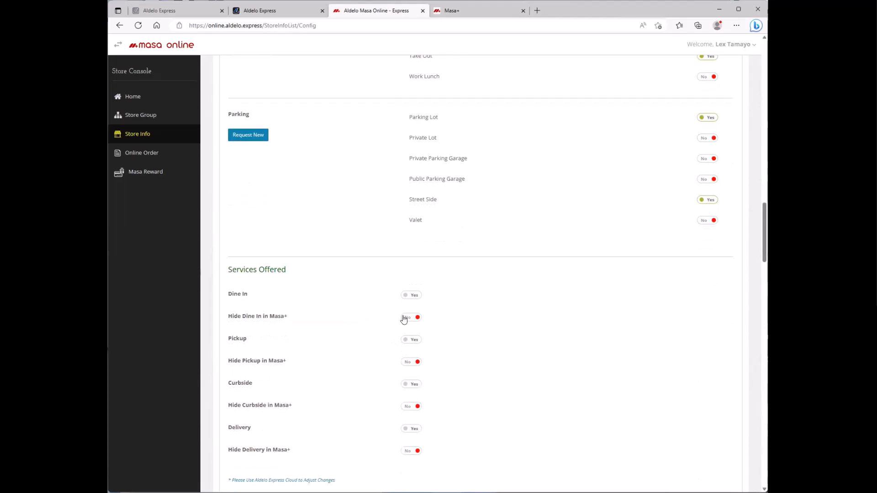
Step: Switch Hide Dine In in Masa+ on and back off under Services Offered
click(413, 319)
click(414, 318)
scroll(456, 327, down, 3)
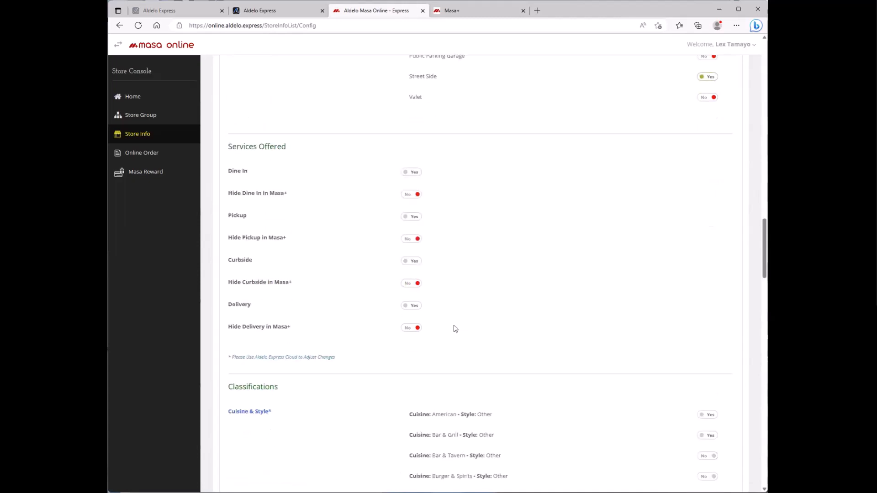
Step: Review the Cuisine & Style classifications down to the Brewery entry
scroll(319, 334, down, 6)
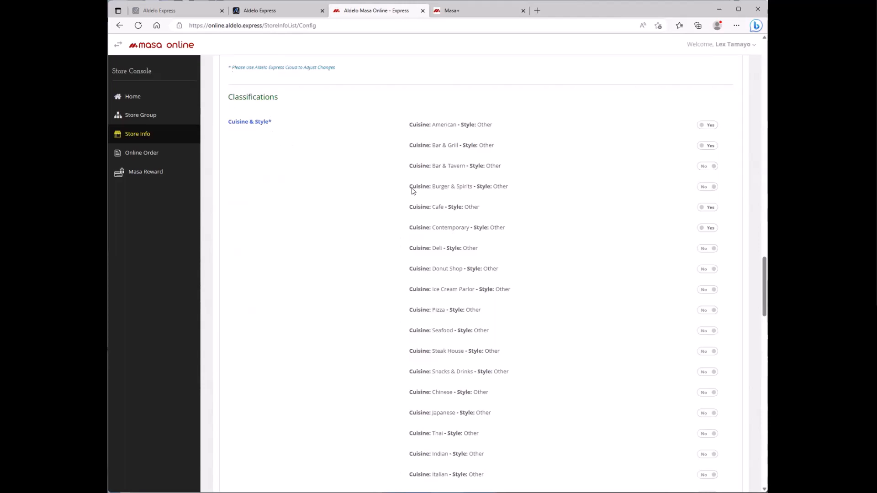
scroll(479, 215, down, 7)
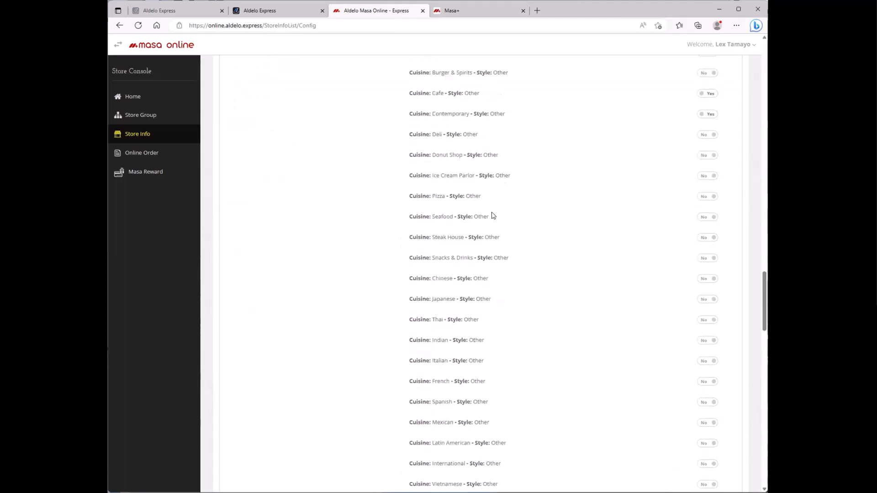
scroll(494, 215, down, 5)
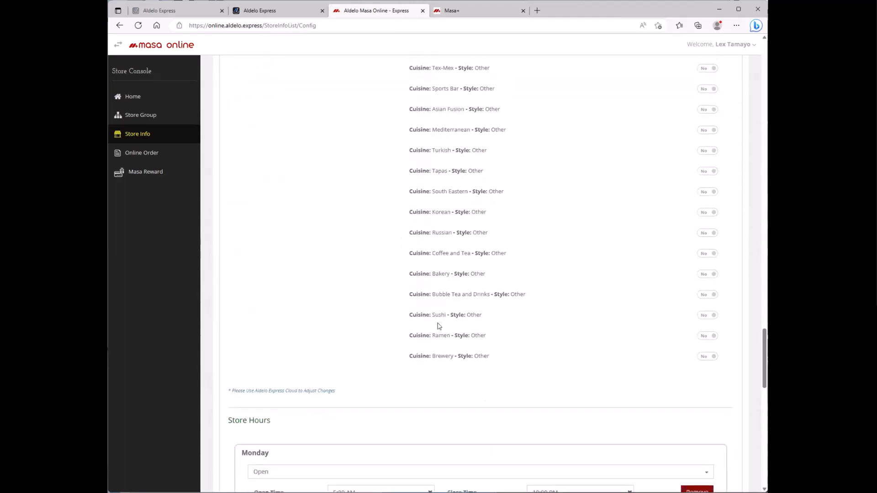
scroll(486, 316, up, 1)
drag(408, 426, 492, 429)
click(493, 431)
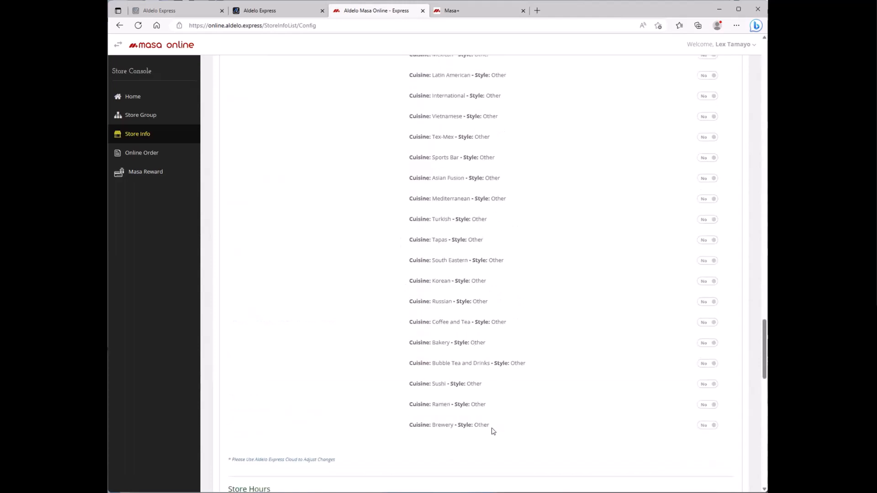
Step: Switch to the Express Cloud console and open the Happy's Grill Demo Store's configuration from the stores list
click(180, 11)
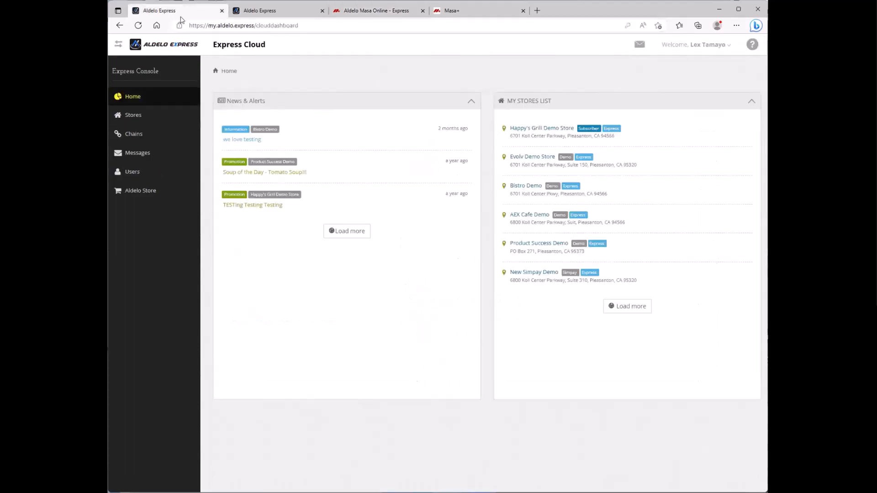
click(150, 119)
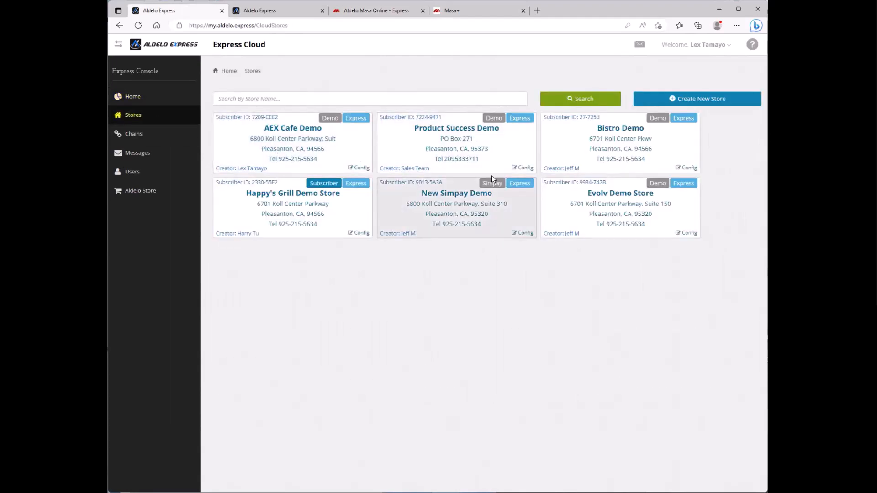
click(361, 234)
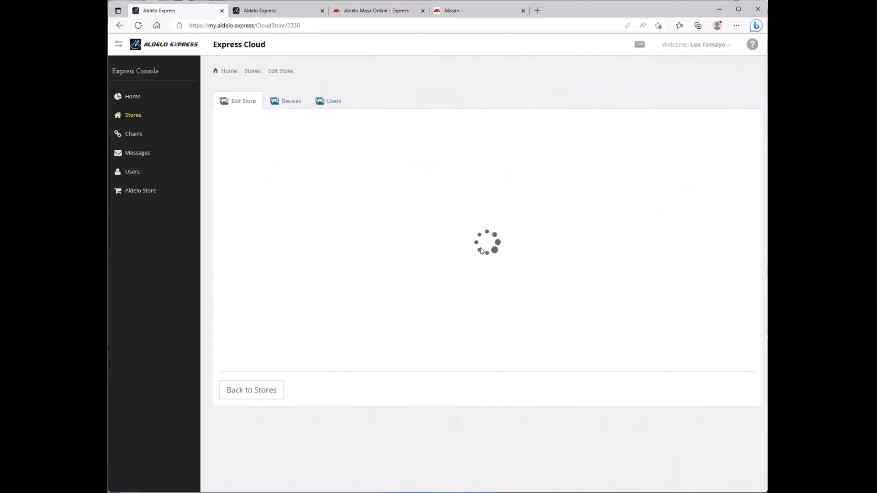
Step: Enable the Brewery entry under Cuisine & Style and save the store's configuration
scroll(487, 207, down, 10)
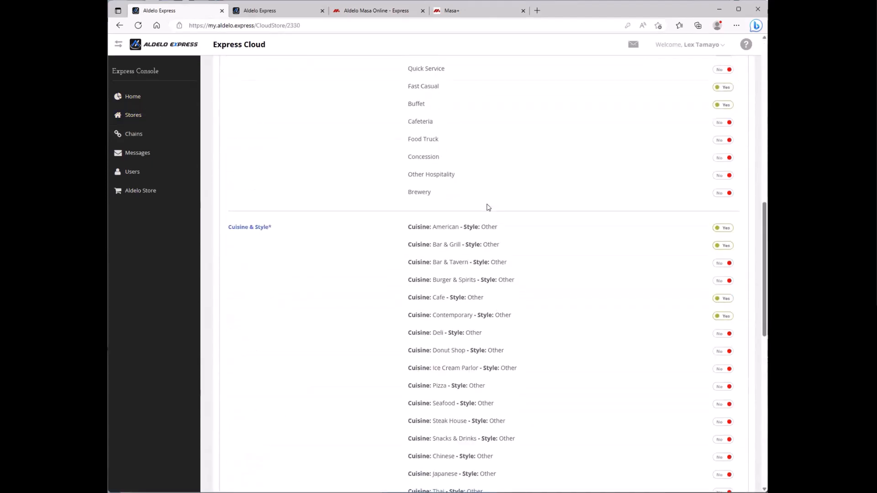
scroll(488, 206, down, 10)
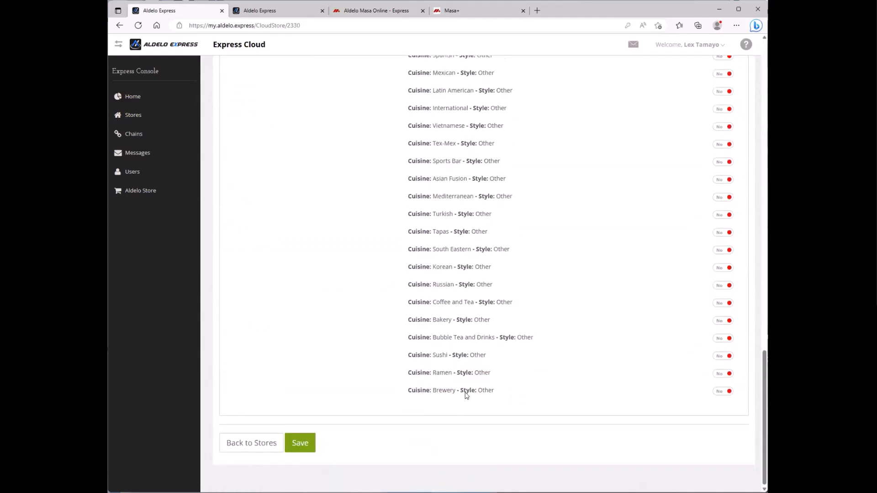
triple_click(466, 395)
click(466, 395)
click(302, 444)
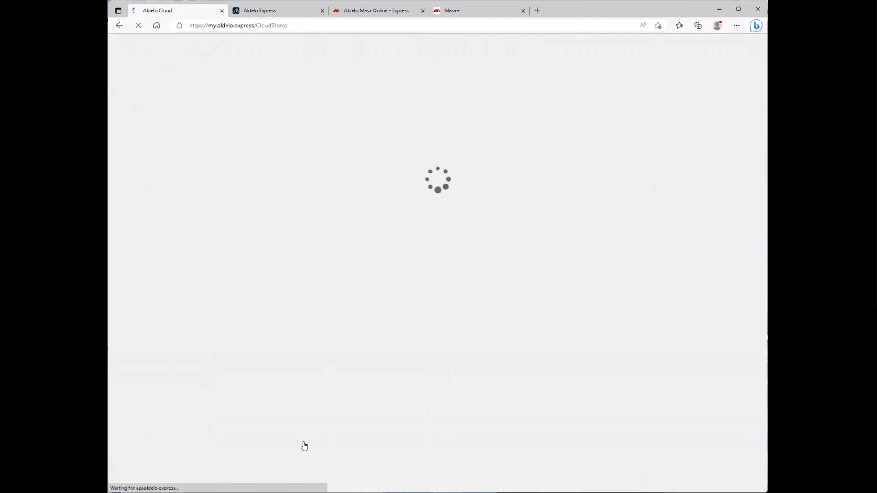
Step: Return to the Masa Online store info, reload the page and check the Brewery cuisine setting
click(363, 11)
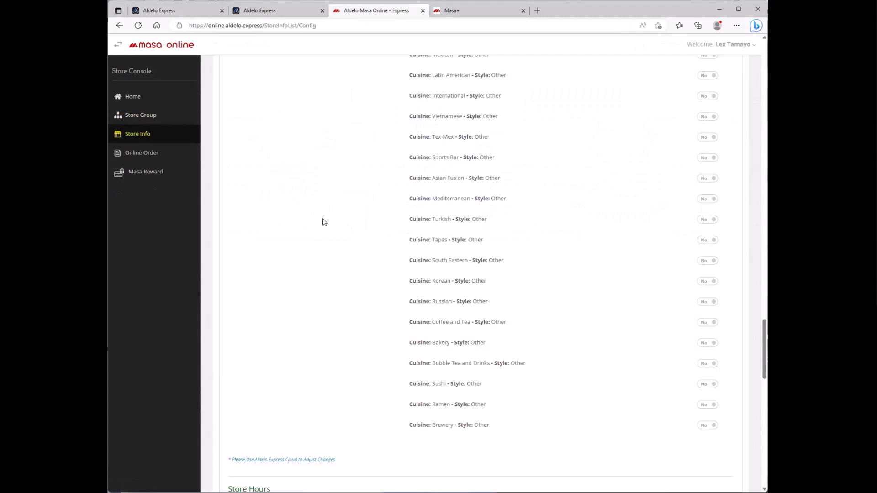
key(F5)
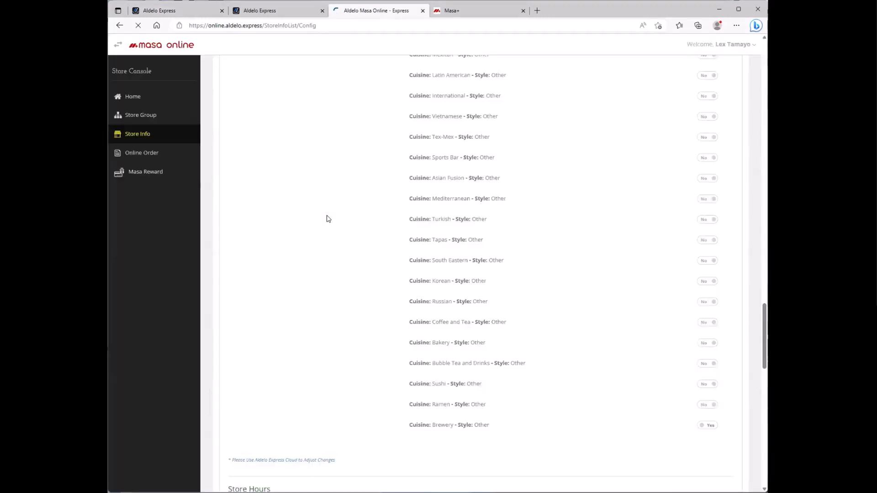
drag(412, 425, 492, 427)
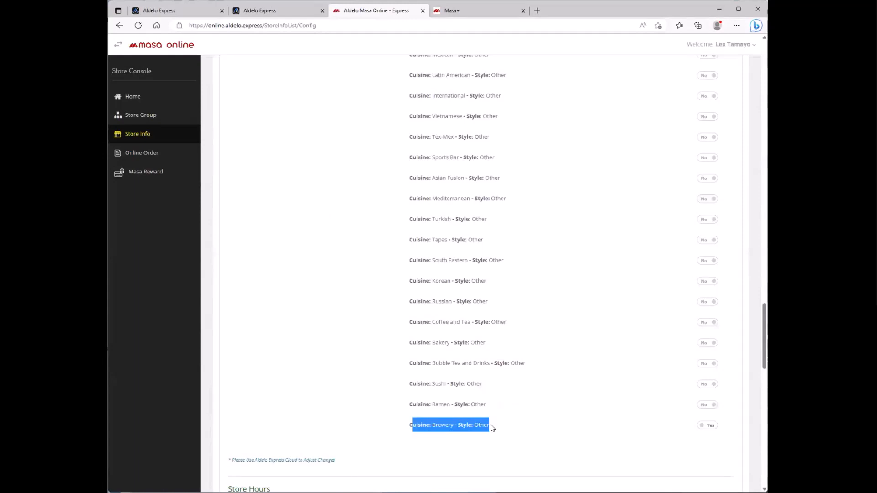
Step: Go to the Store Hours section and review the daily open and close times
scroll(492, 428, down, 2)
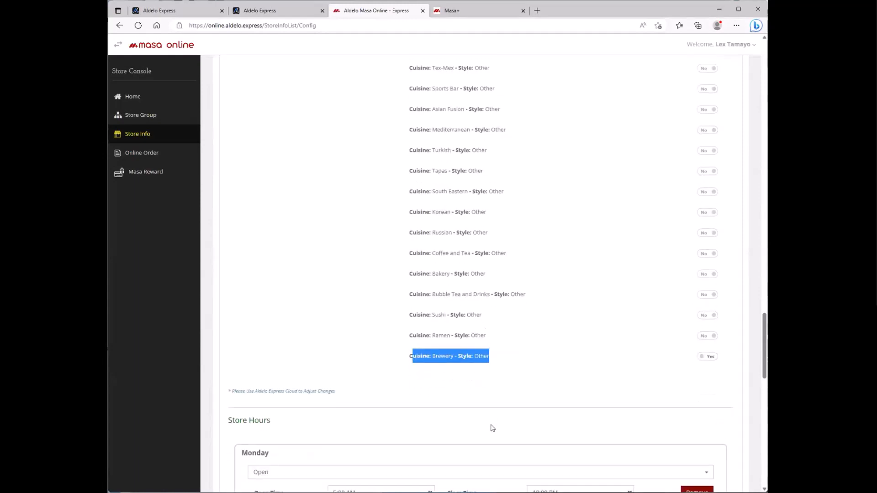
scroll(493, 428, down, 2)
scroll(457, 402, down, 4)
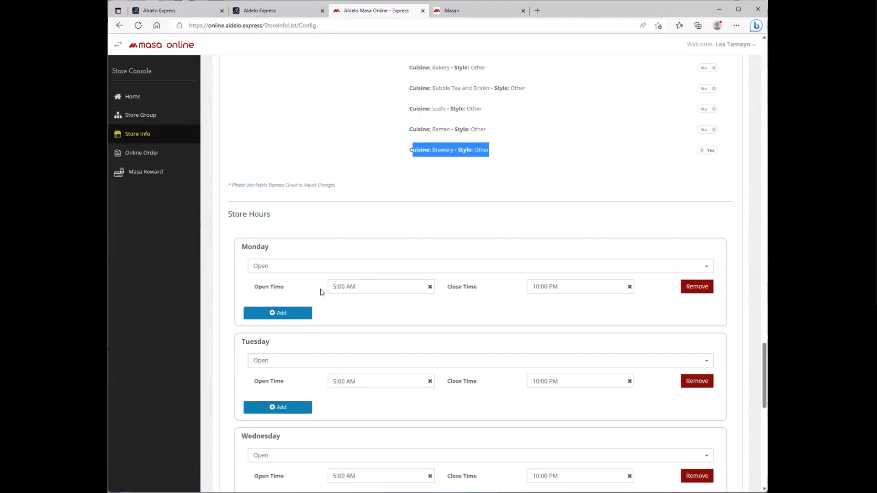
Step: Review the weekly store hours and set Monday's close time to 1:00 PM
scroll(338, 296, down, 2)
scroll(347, 296, down, 13)
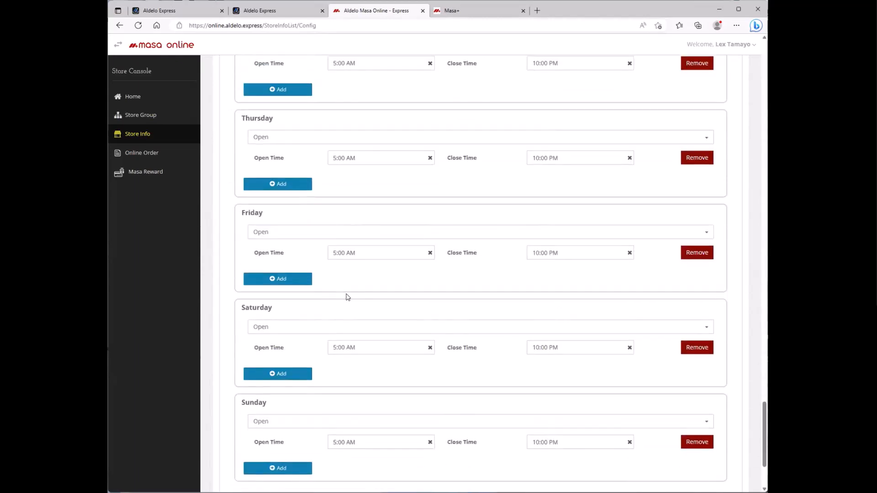
scroll(359, 305, up, 13)
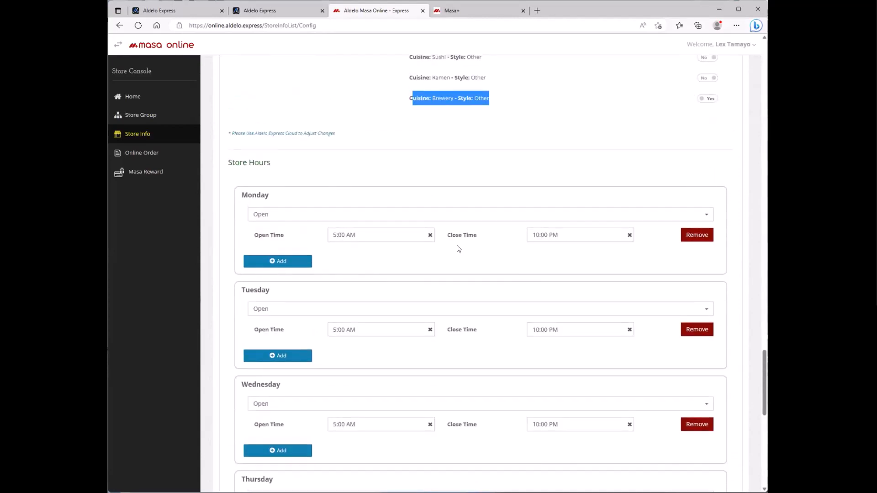
click(541, 235)
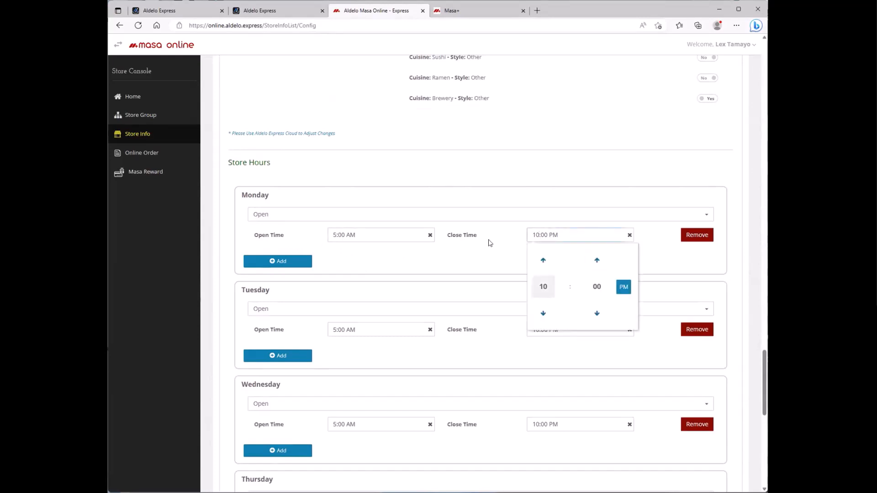
click(543, 287)
click(569, 256)
click(489, 243)
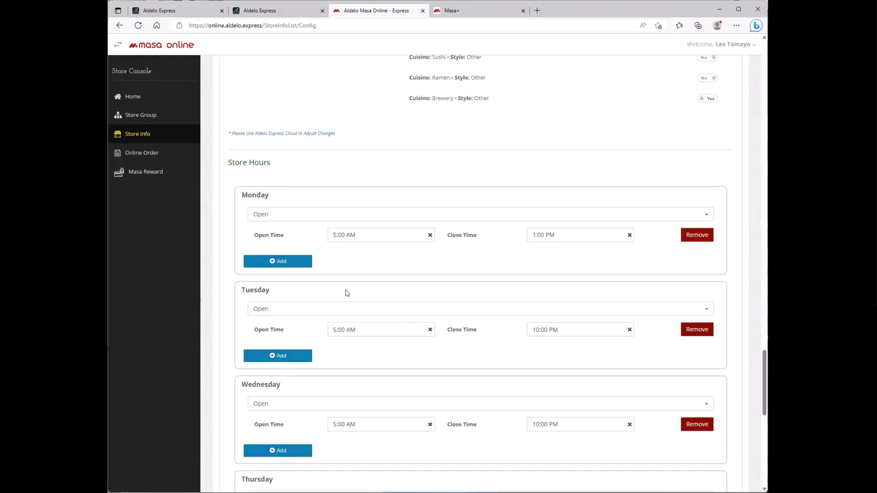
Step: Add a second period to Monday's store hours with an open time of 4:00 PM
click(273, 262)
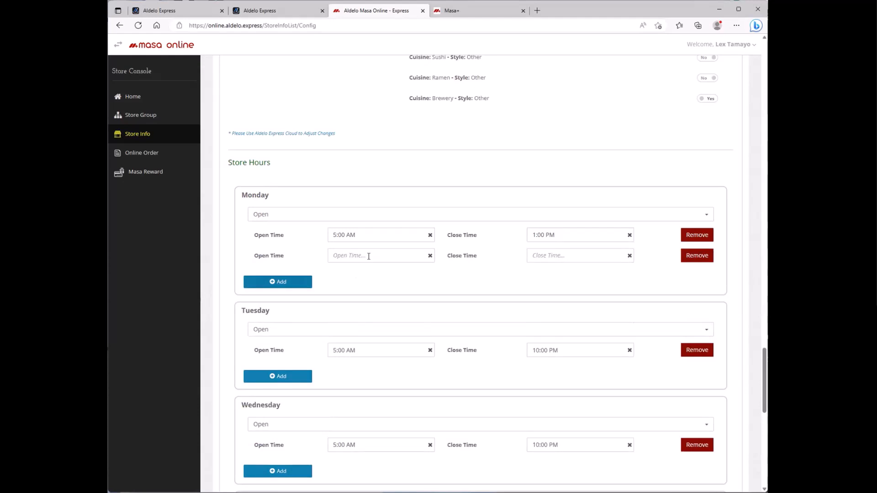
click(368, 256)
click(344, 307)
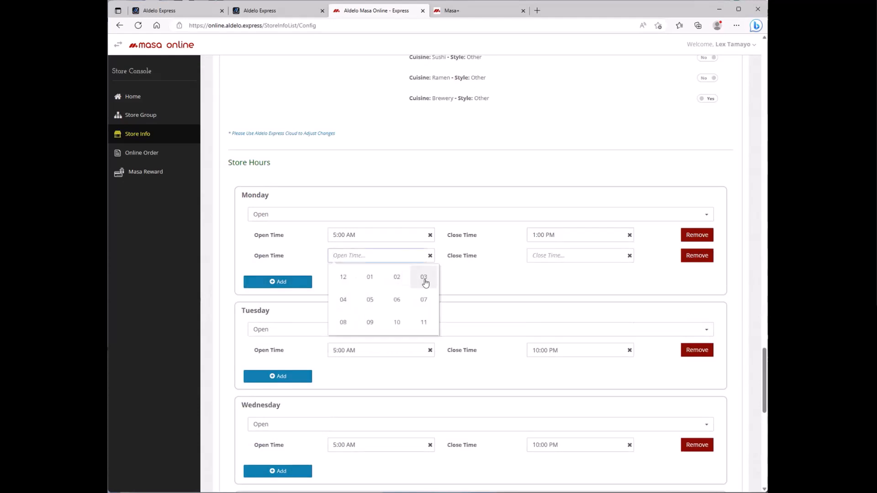
click(342, 301)
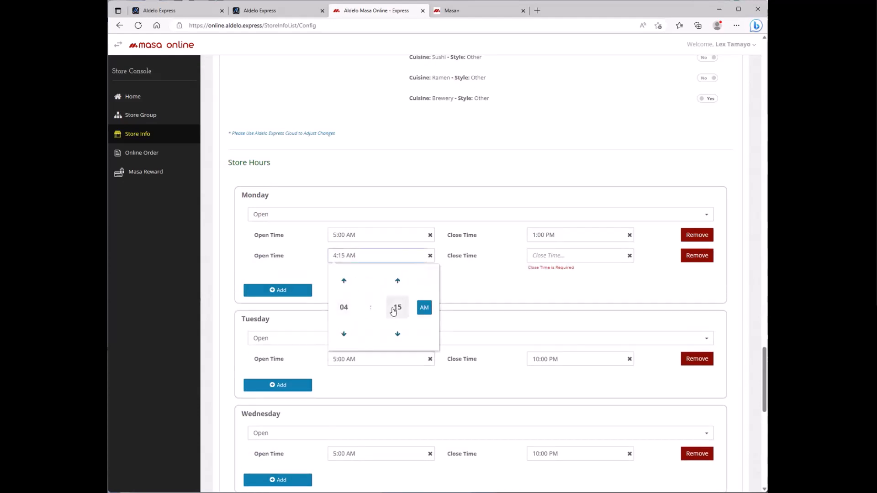
click(393, 308)
click(345, 278)
click(423, 307)
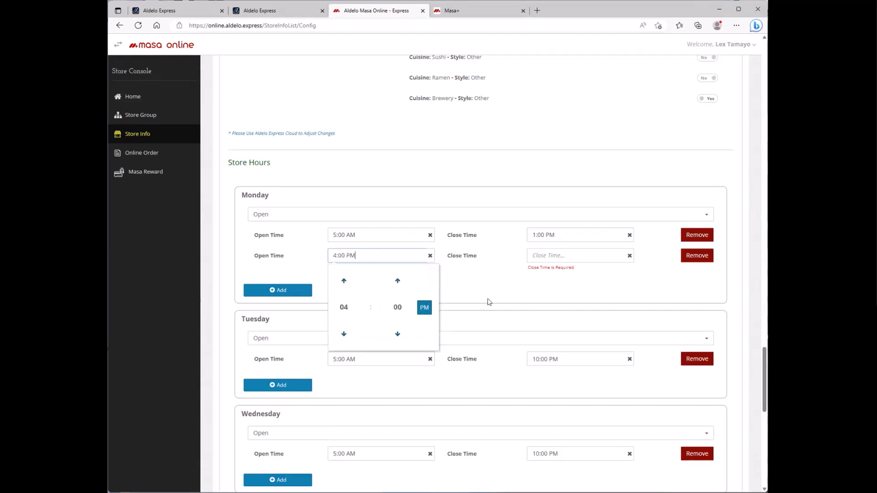
Step: Set the close time of Monday's second period to 10:00 PM
click(566, 256)
click(543, 306)
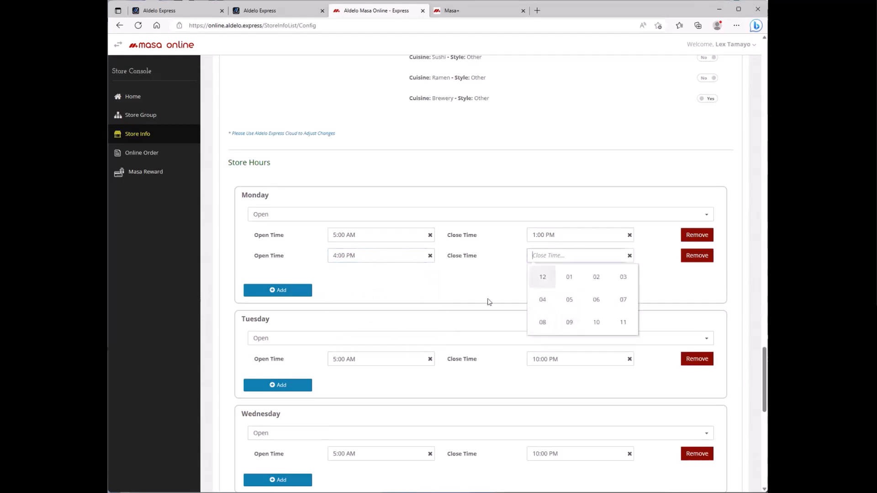
scroll(489, 302, down, 1)
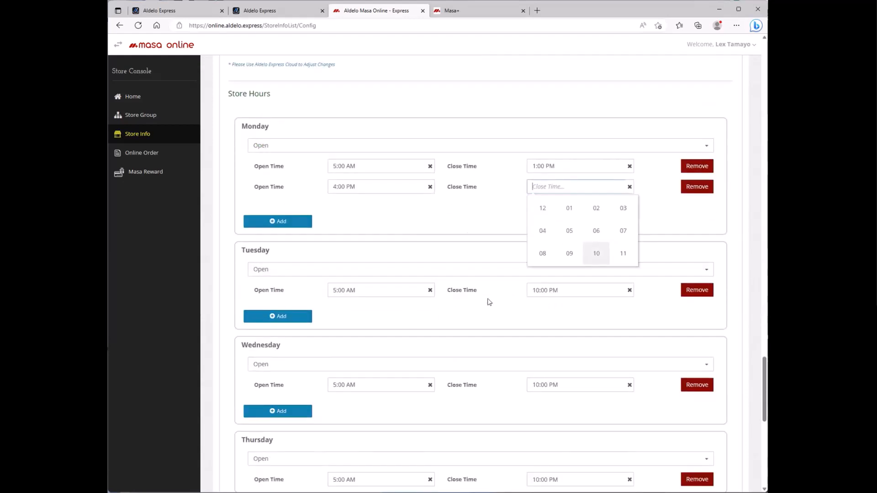
click(596, 254)
click(595, 238)
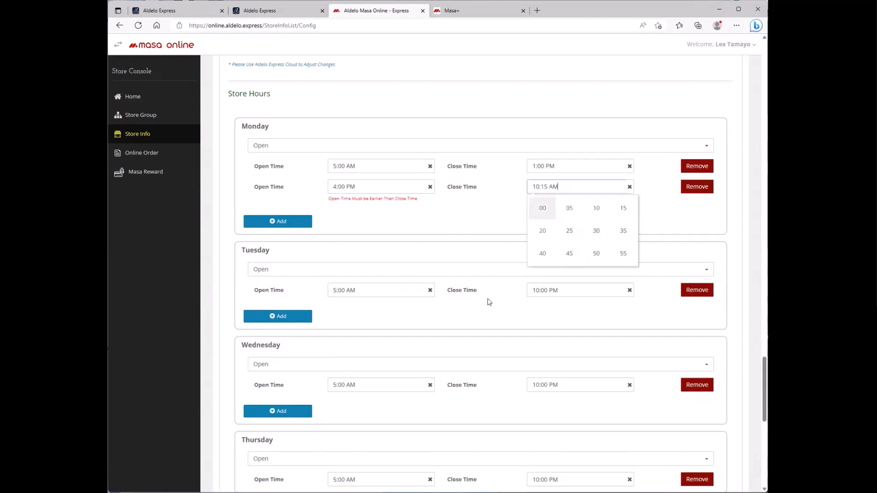
click(542, 209)
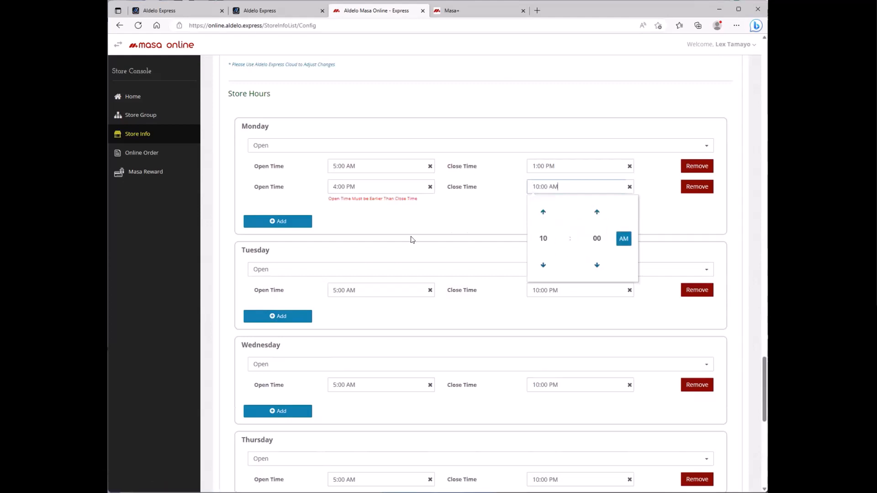
click(623, 238)
click(461, 243)
Step: Save the store info and agree to automatic updates of the Monday shifts for all order types
scroll(383, 263, down, 10)
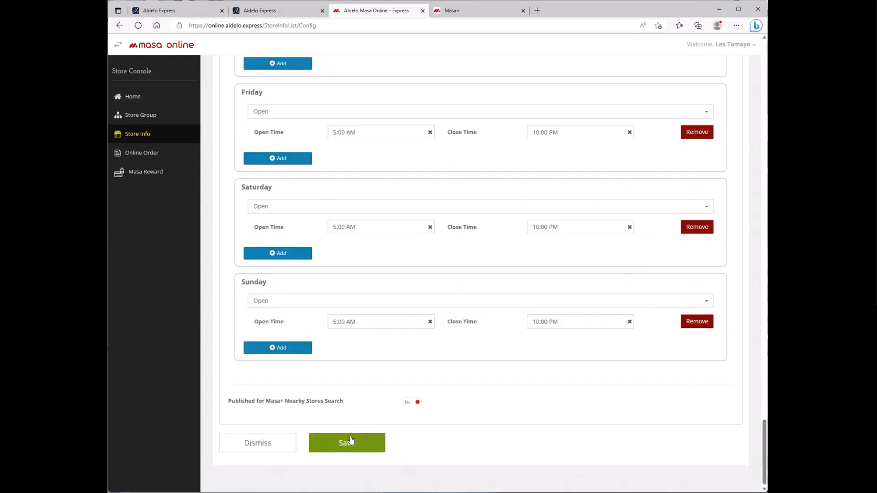
click(348, 441)
click(335, 113)
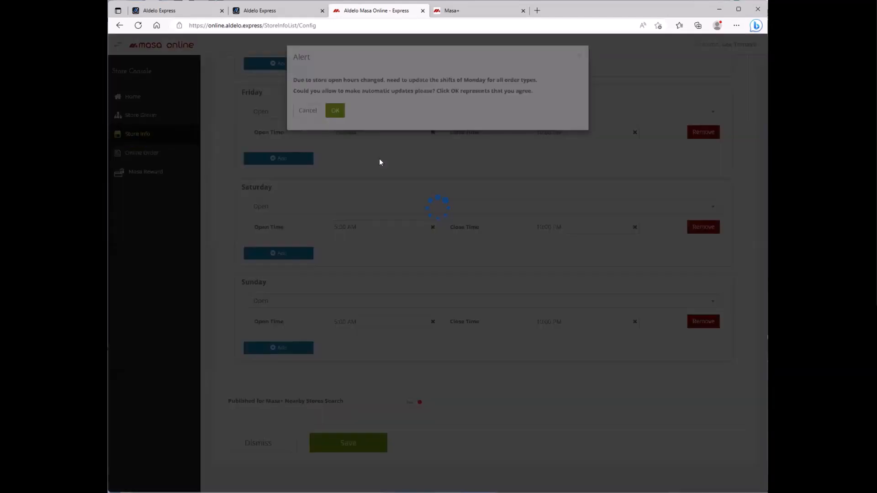
Step: Review the saved store hours for Monday and the remaining weekdays
scroll(398, 217, up, 6)
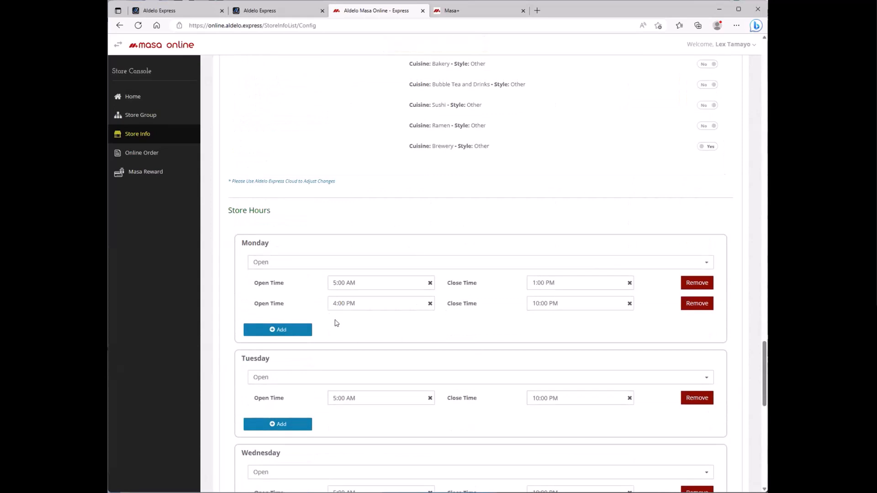
scroll(329, 327, down, 9)
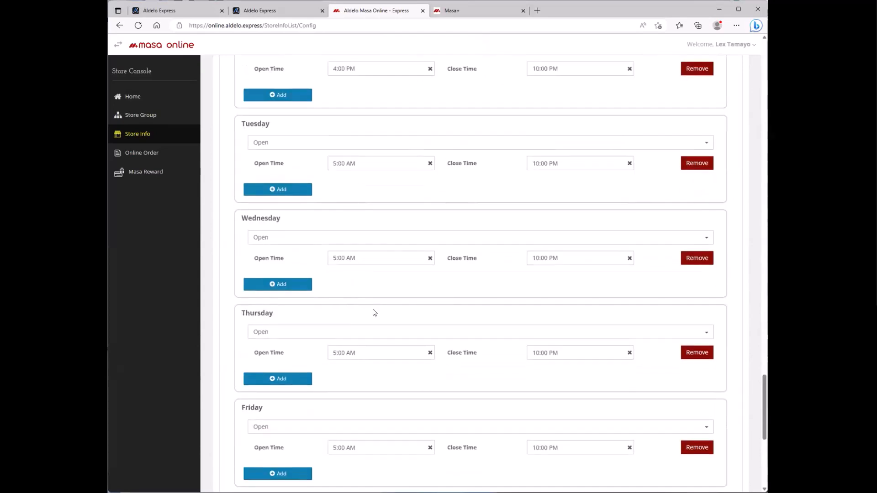
scroll(373, 314, down, 3)
scroll(373, 313, up, 15)
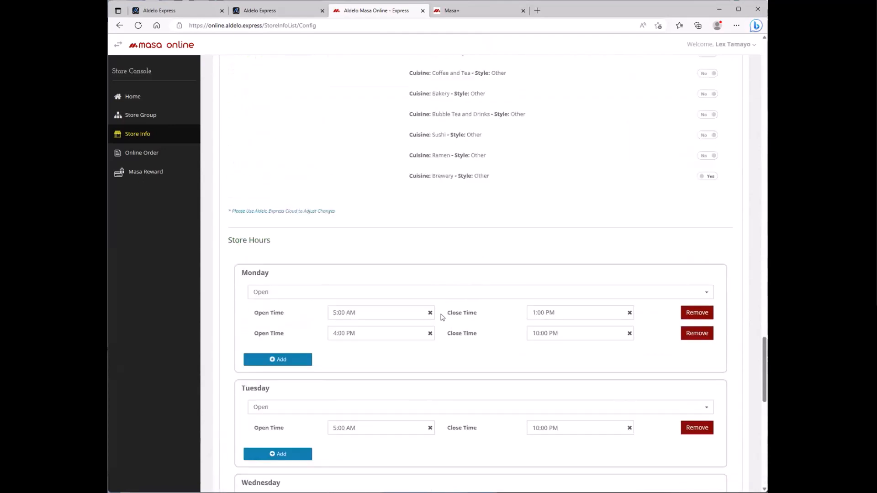
Step: Open the store's Operations settings and review the accepted payment methods and the option for temporarily turning off new online orders
drag(765, 311, 765, 42)
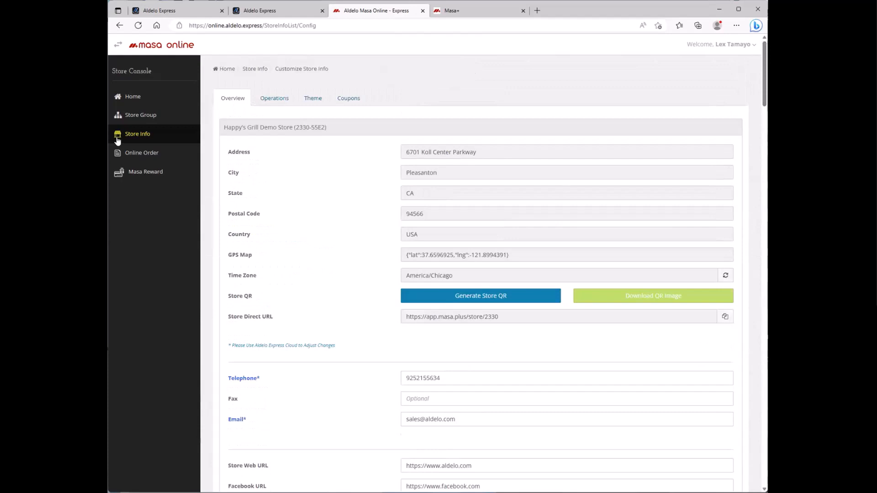
click(276, 102)
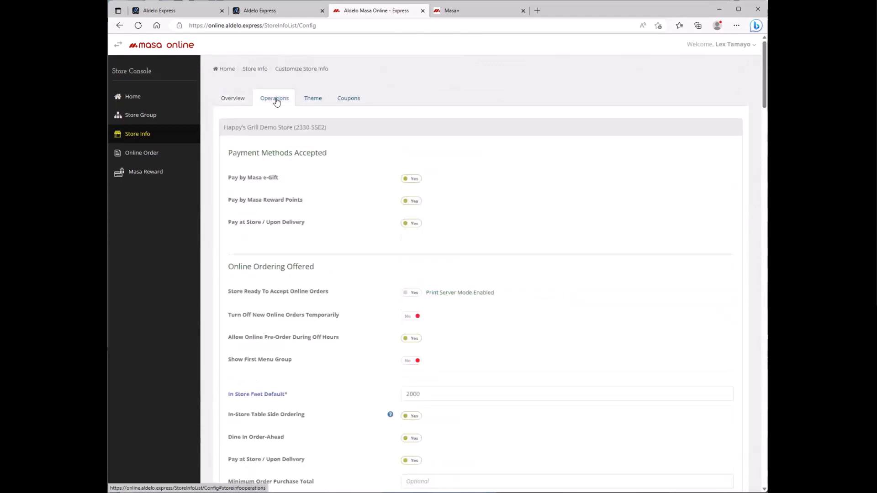
drag(228, 153, 331, 162)
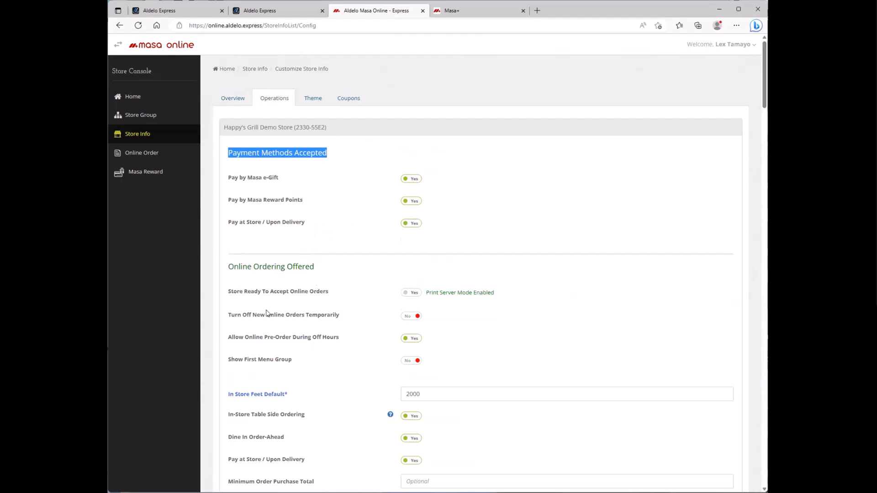
drag(224, 321, 249, 319)
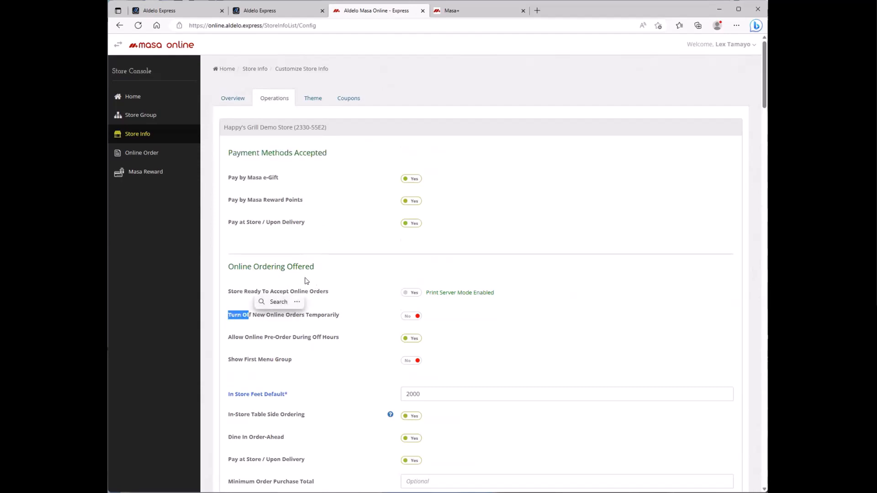
click(344, 321)
triple_click(238, 321)
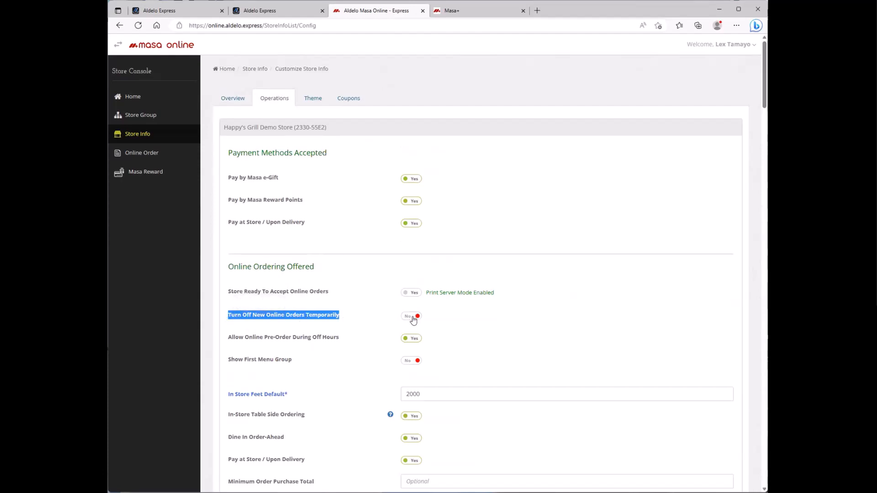
Step: Set Turn Off New Online Orders Temporarily to Yes and save the Operations settings
click(412, 317)
scroll(365, 318, down, 20)
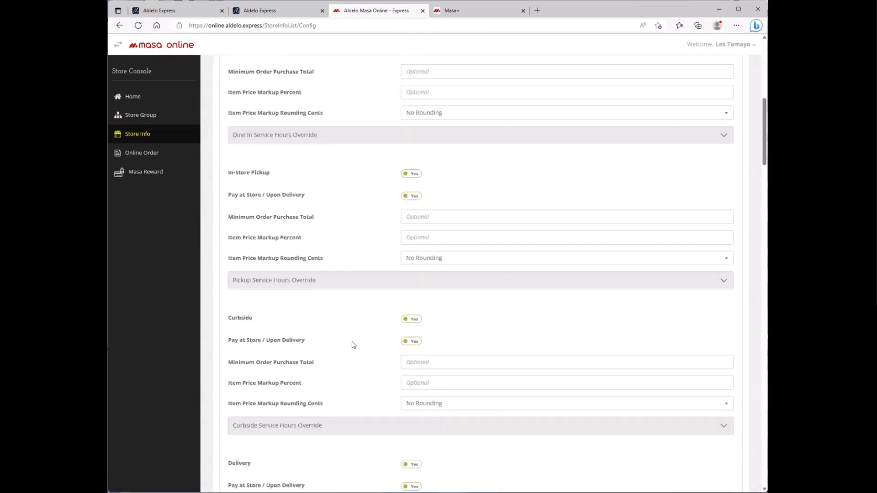
click(285, 452)
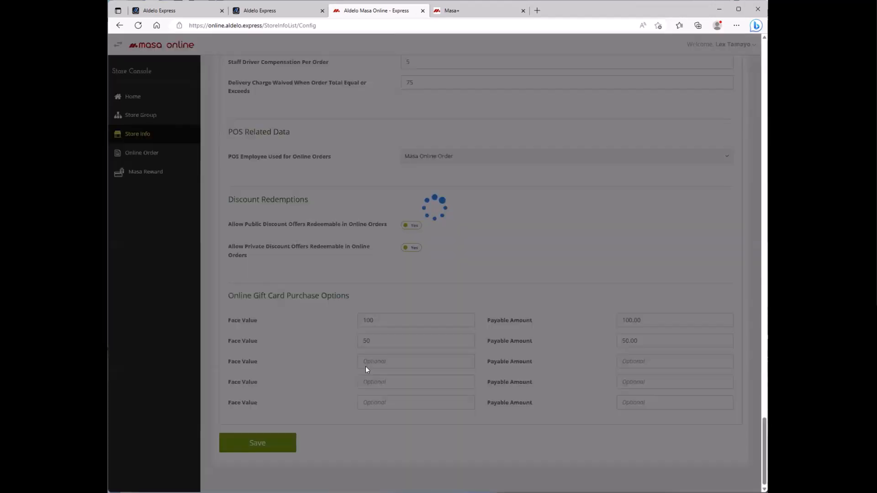
Step: Switch to the Masa+ store page and reload it to check how ordering is offered with new online orders turned off
scroll(422, 287, up, 20)
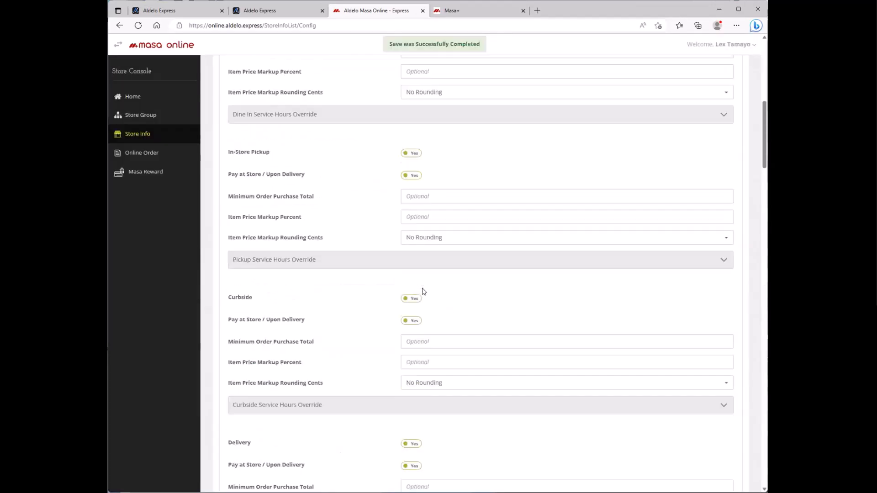
click(473, 11)
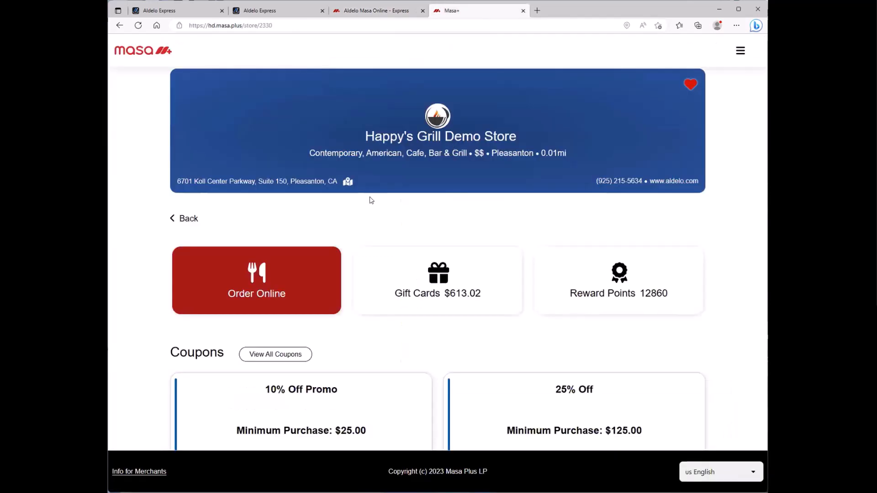
key(F5)
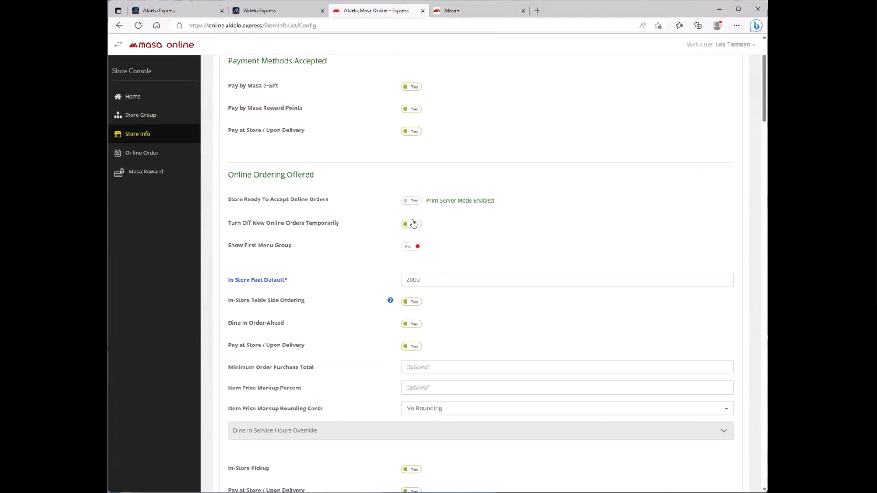
Step: Return to the Masa Online Operations settings, set Turn Off New Online Orders Temporarily to No and save
click(412, 224)
scroll(390, 251, down, 15)
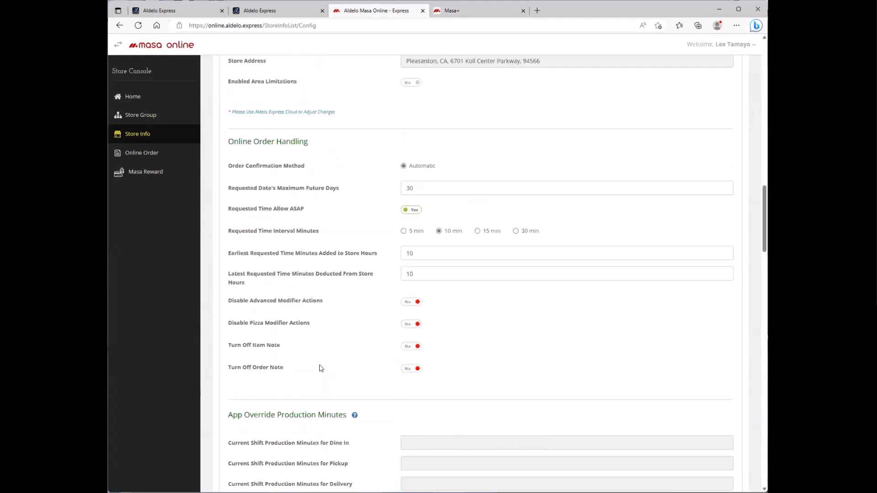
scroll(296, 466, down, 10)
click(282, 445)
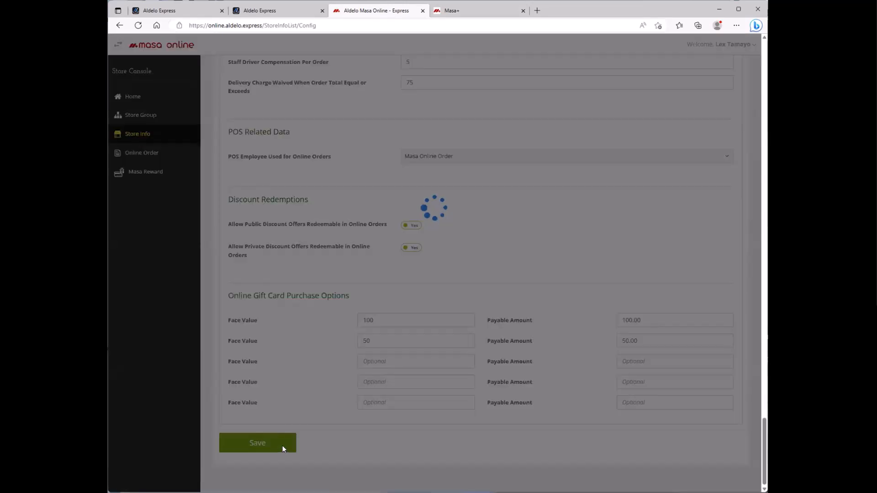
Step: Check the saved online ordering options, then switch to the Masa+ store page and reload it to check the ordering option
scroll(387, 239, up, 20)
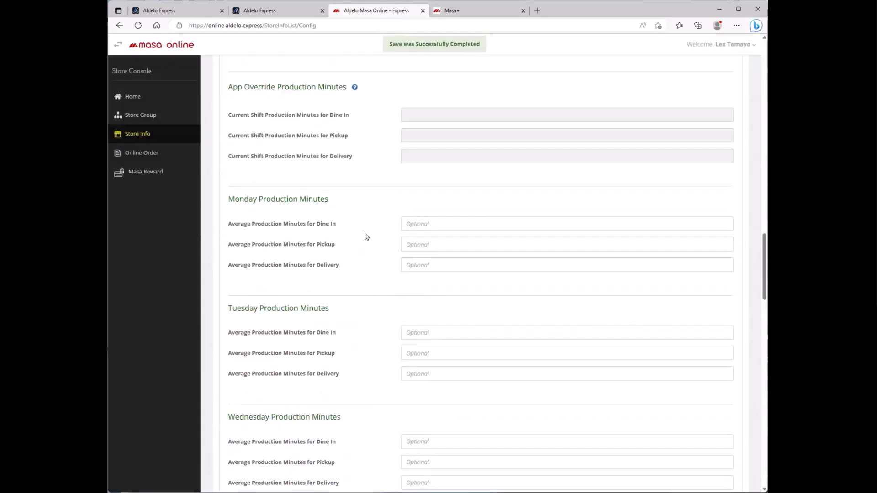
scroll(364, 236, up, 10)
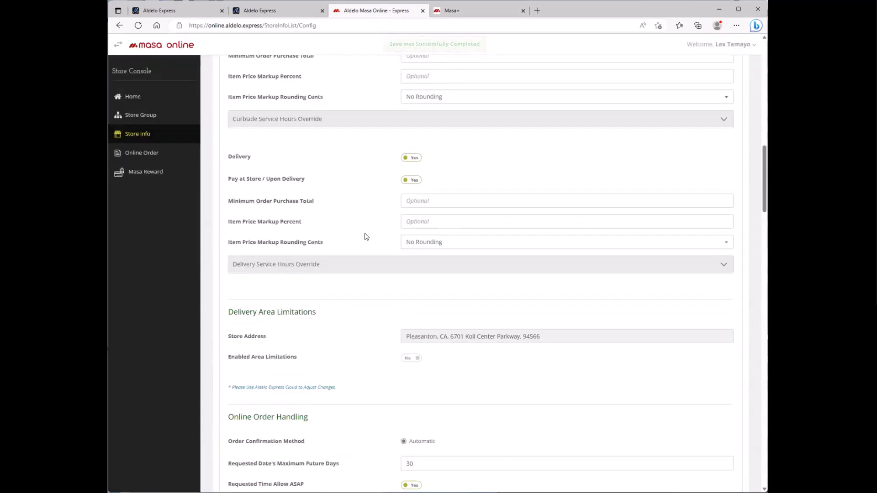
scroll(359, 242, up, 10)
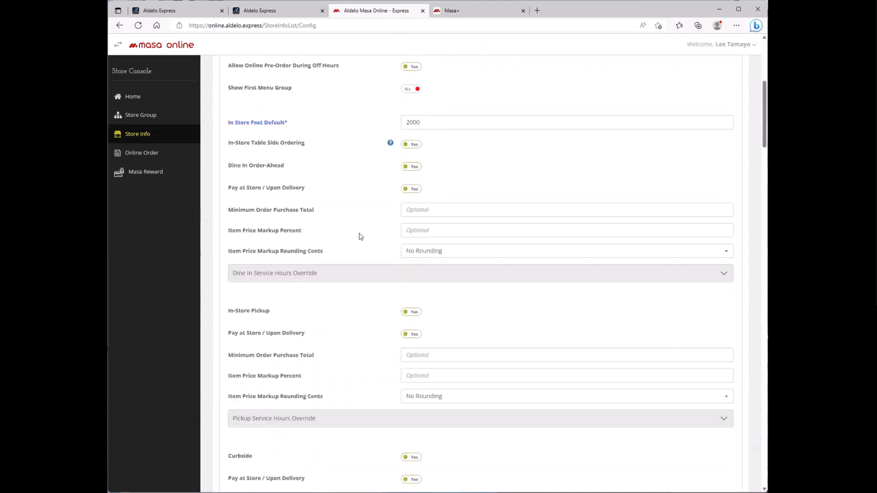
scroll(359, 236, up, 3)
scroll(305, 228, down, 3)
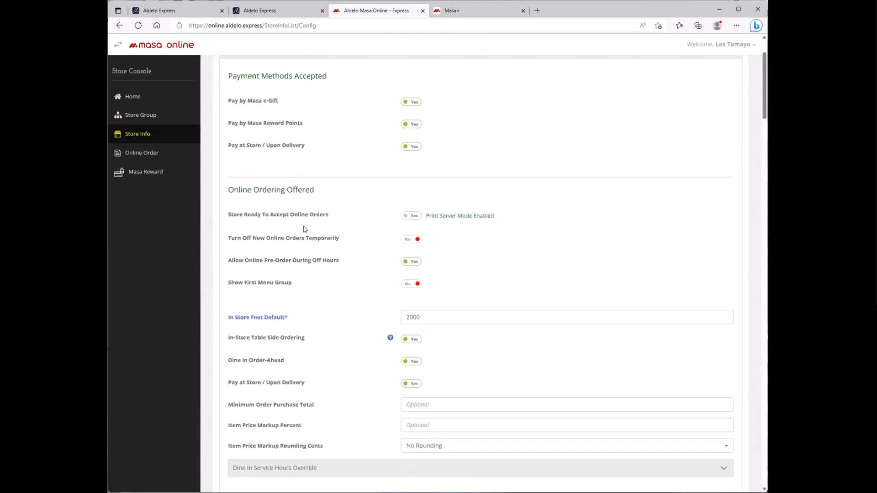
key(ctrl+Tab)
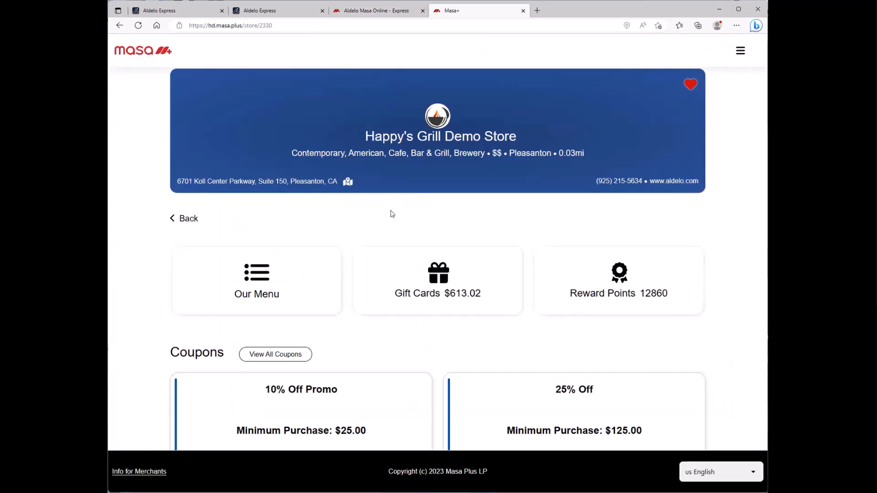
key(F5)
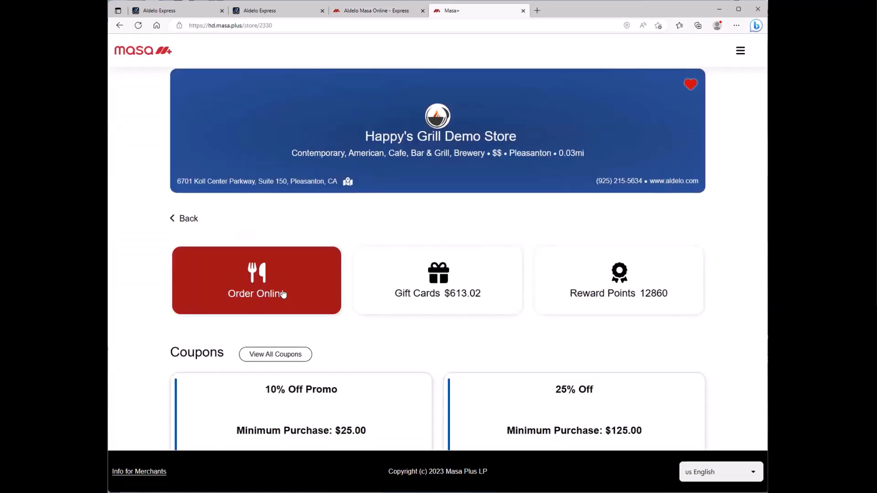
Step: Switch to the Masa Online Operations settings and turn In-Store Pickup off and back on
click(377, 13)
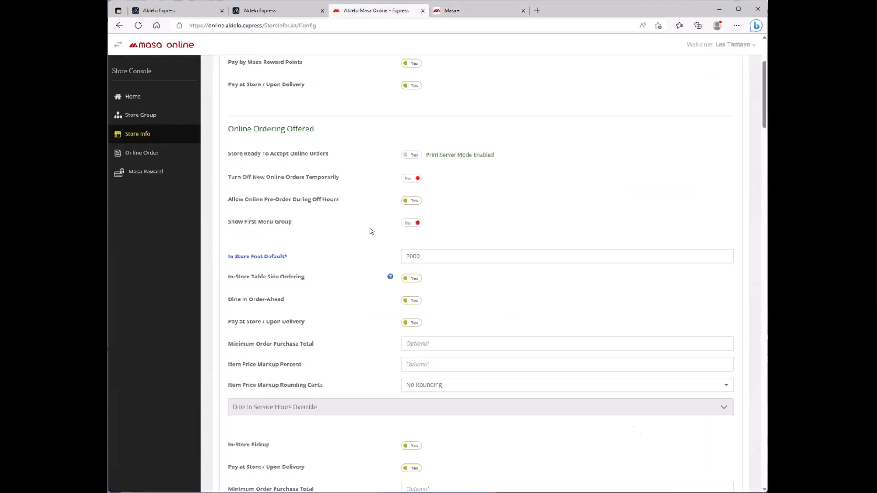
scroll(371, 231, down, 5)
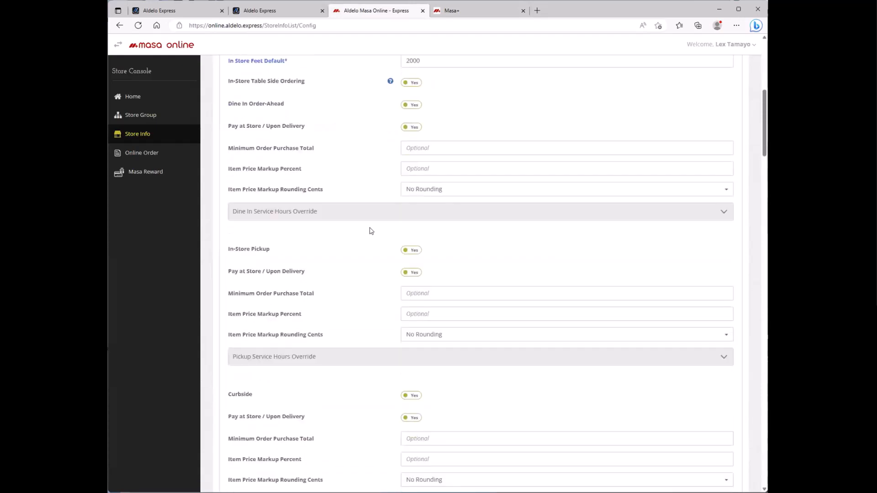
scroll(370, 231, down, 3)
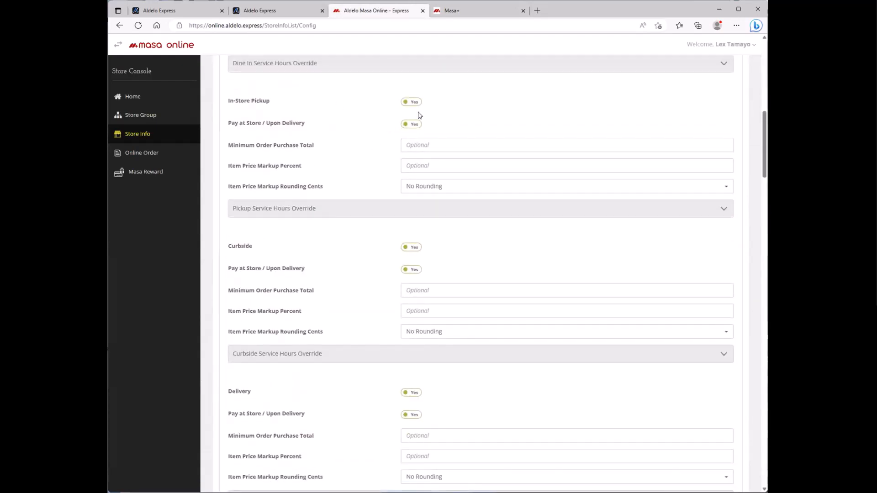
click(412, 103)
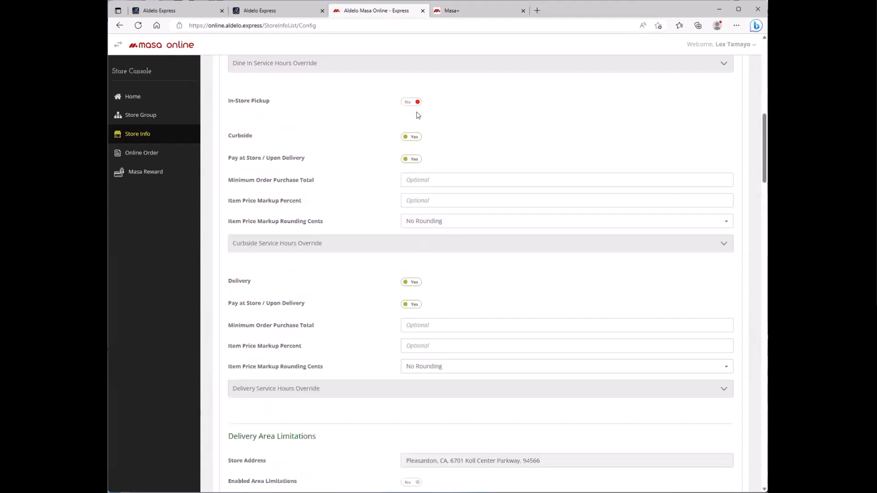
click(413, 102)
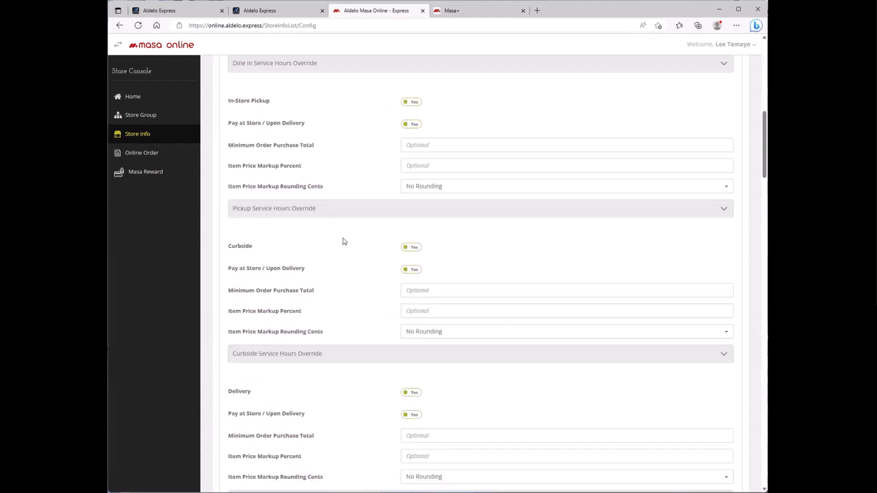
Step: Review the Curbside and Delivery settings, and turn Curbside off and back on
scroll(338, 255, down, 2)
scroll(333, 245, up, 2)
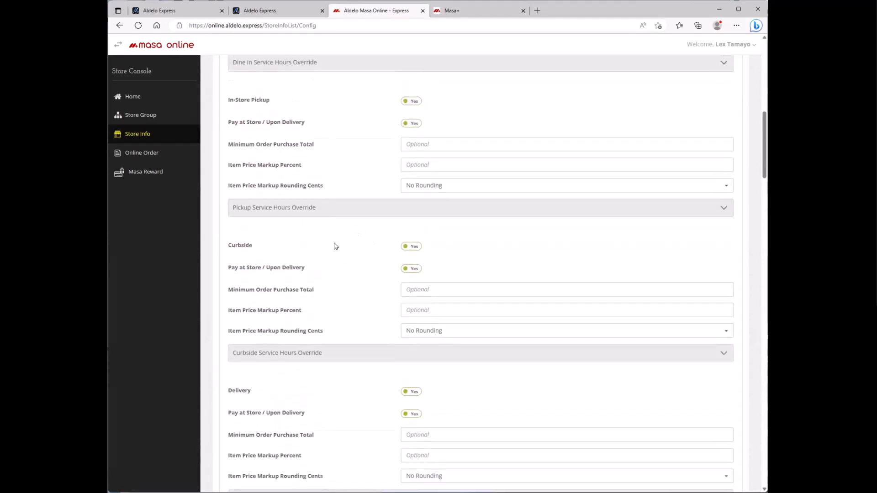
scroll(365, 251, down, 3)
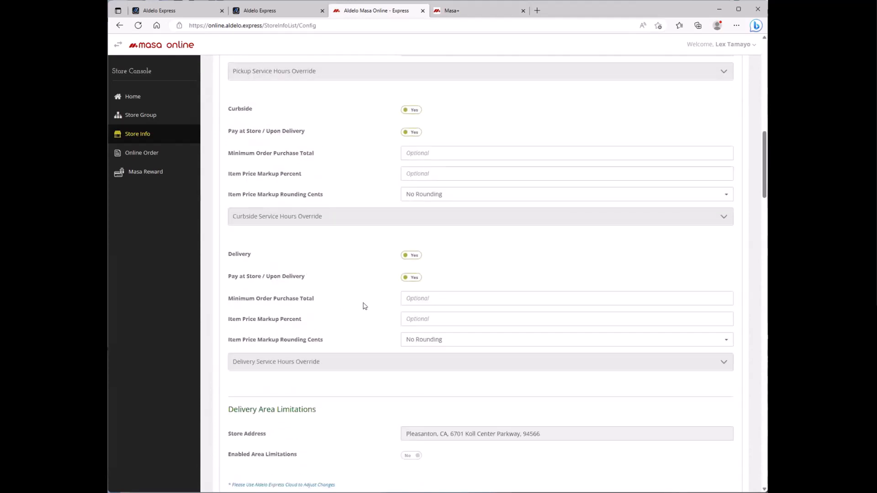
scroll(365, 306, up, 3)
click(412, 247)
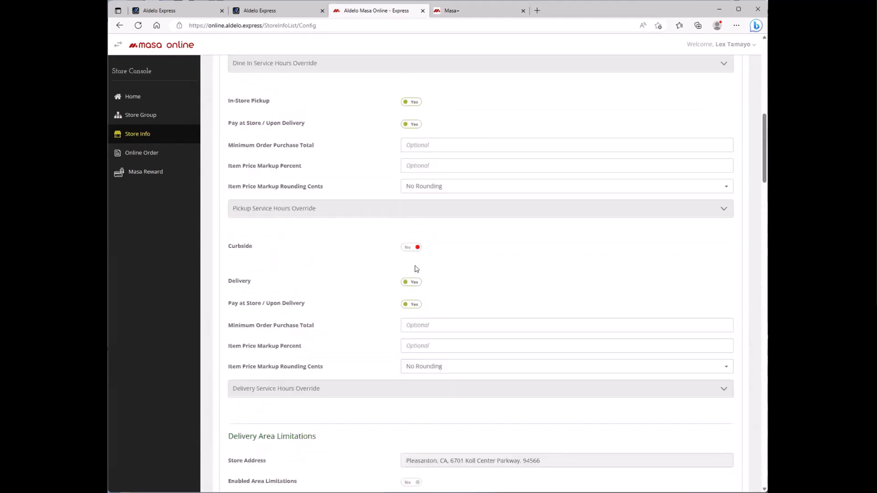
click(412, 247)
Step: Examine the remaining Operations settings, from delivery limits and order handling through production minutes to discount redemptions and gift card options
scroll(354, 258, down, 2)
scroll(350, 252, down, 4)
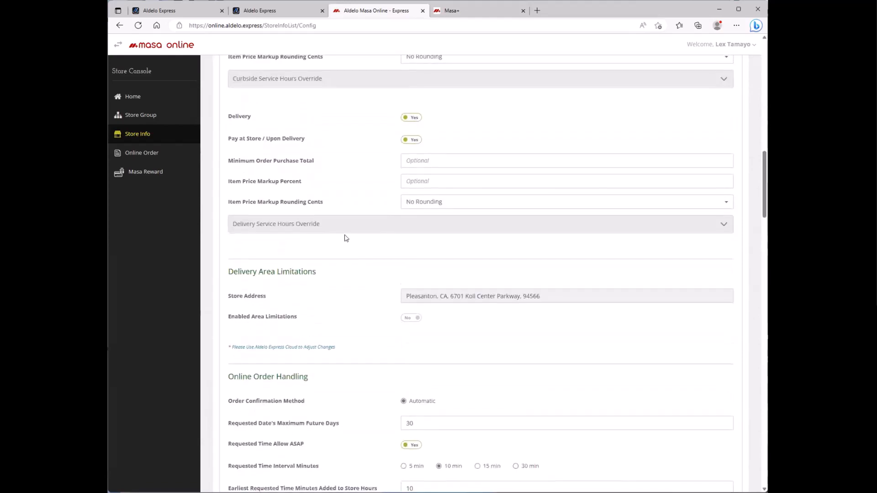
scroll(344, 260, up, 5)
scroll(343, 245, up, 5)
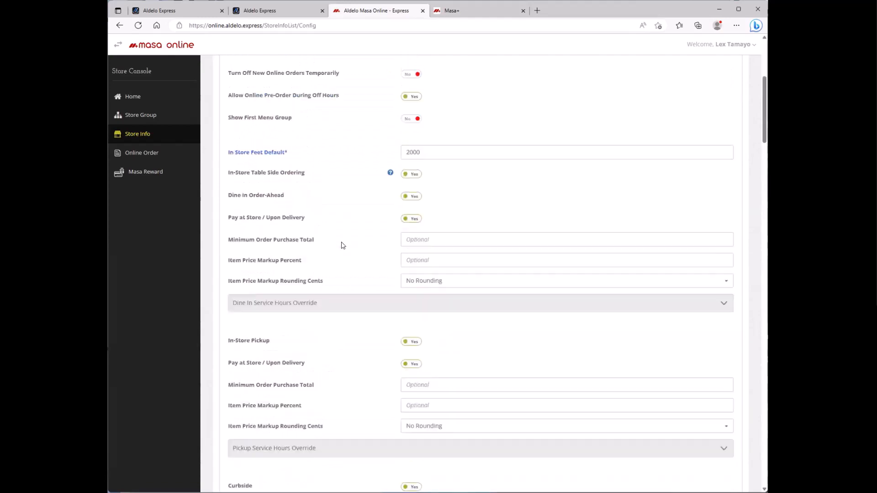
scroll(343, 247, down, 10)
scroll(346, 249, down, 8)
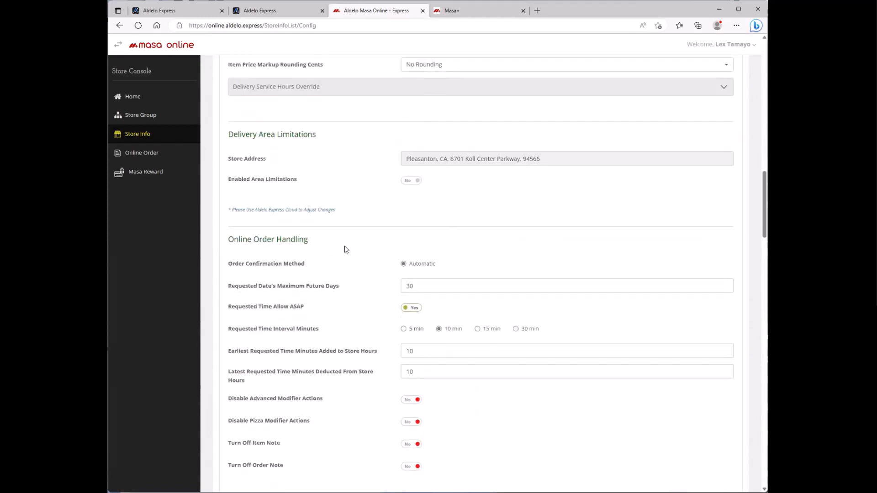
scroll(418, 286, down, 14)
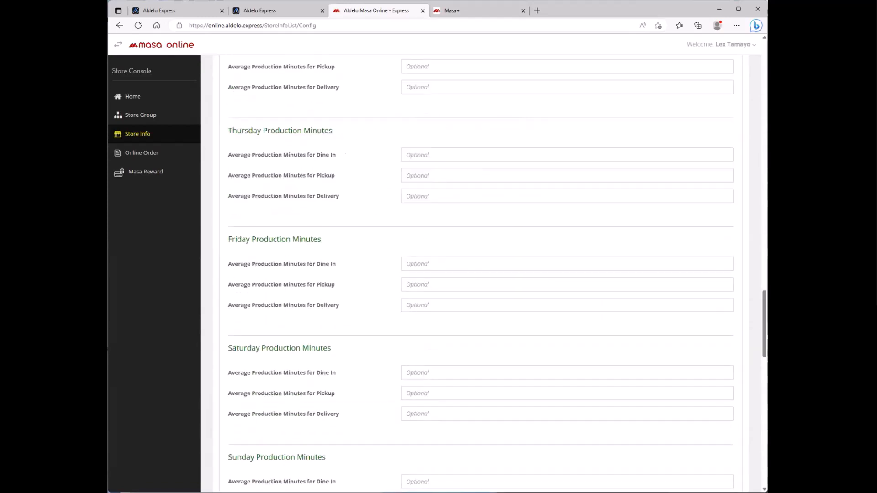
scroll(481, 274, down, 17)
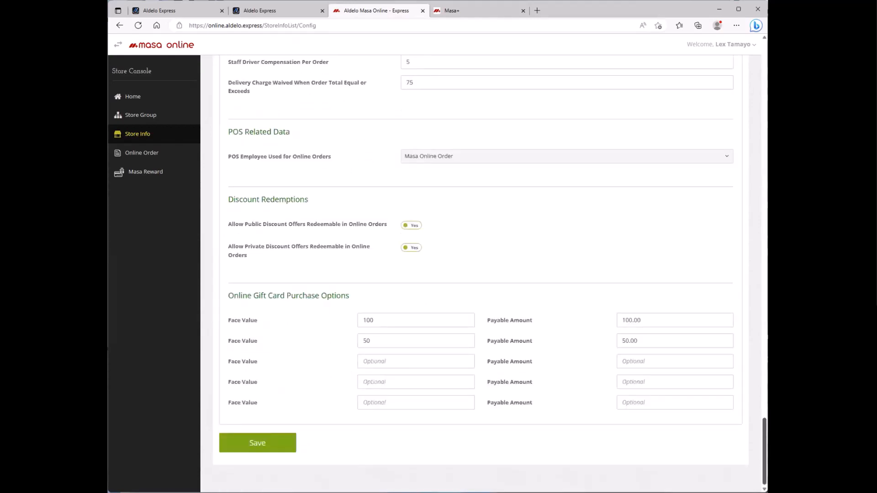
drag(764, 451, 741, 39)
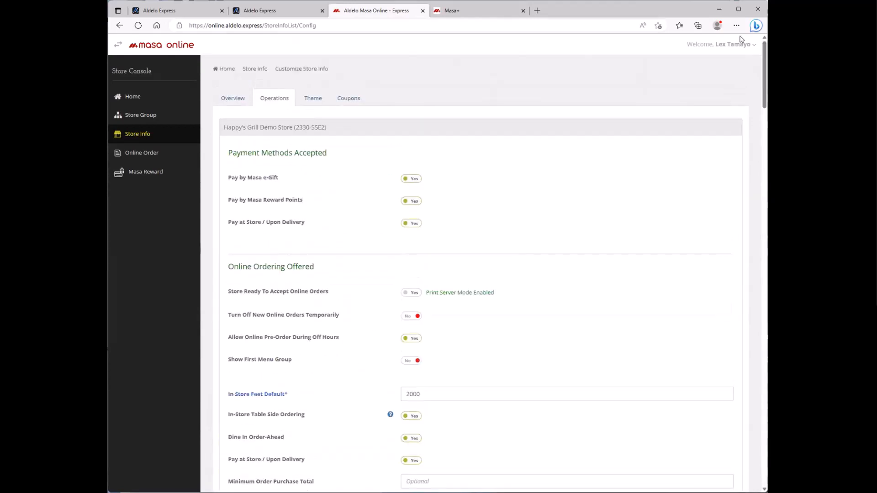
Step: Open the store's Theme settings and examine the logo, store preview, gallery and menu pictures, previewing several of them
click(314, 97)
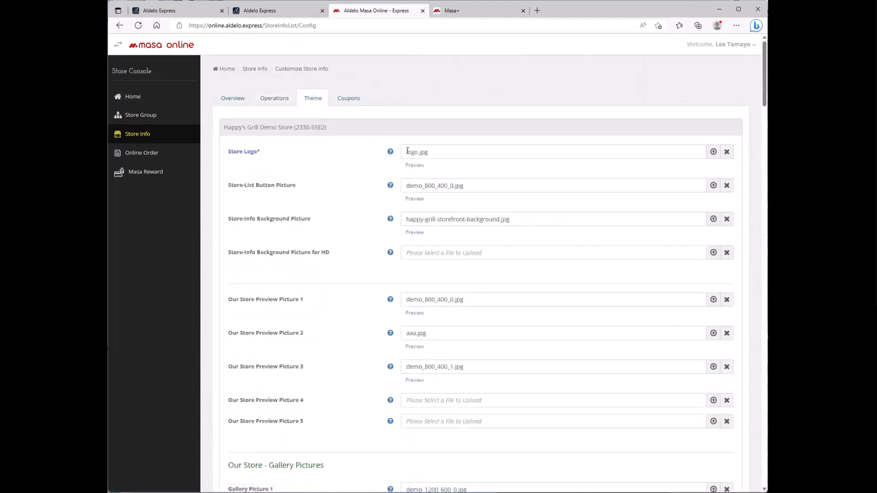
mouse_move(414, 169)
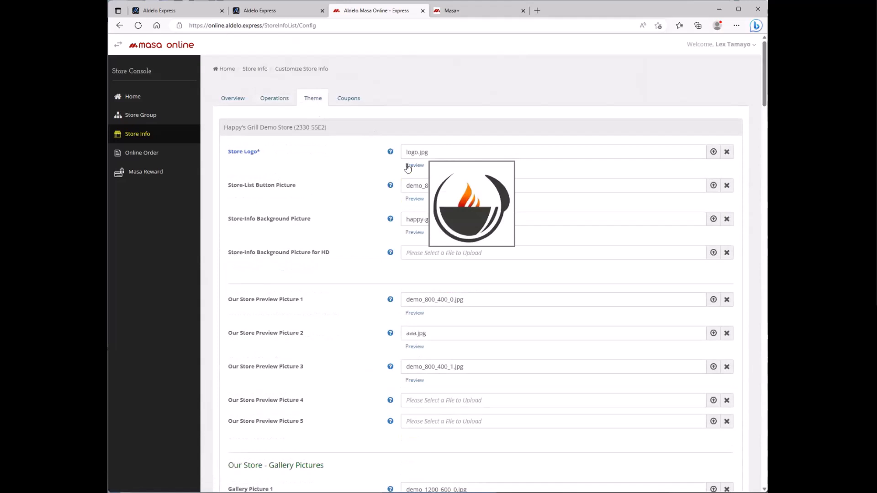
mouse_move(419, 200)
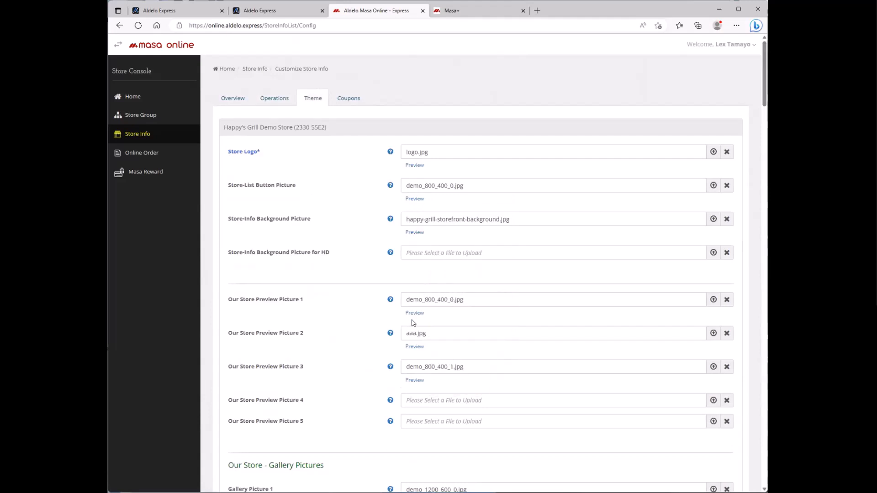
mouse_move(414, 348)
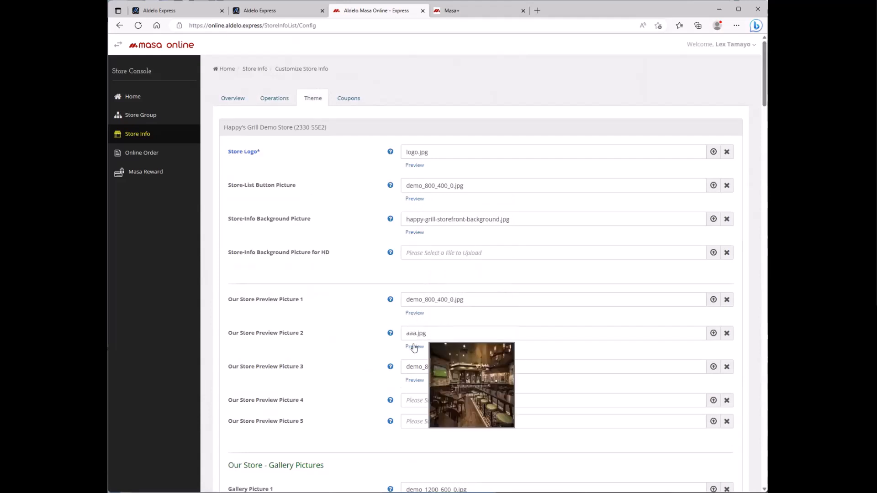
scroll(414, 379, down, 5)
mouse_move(416, 307)
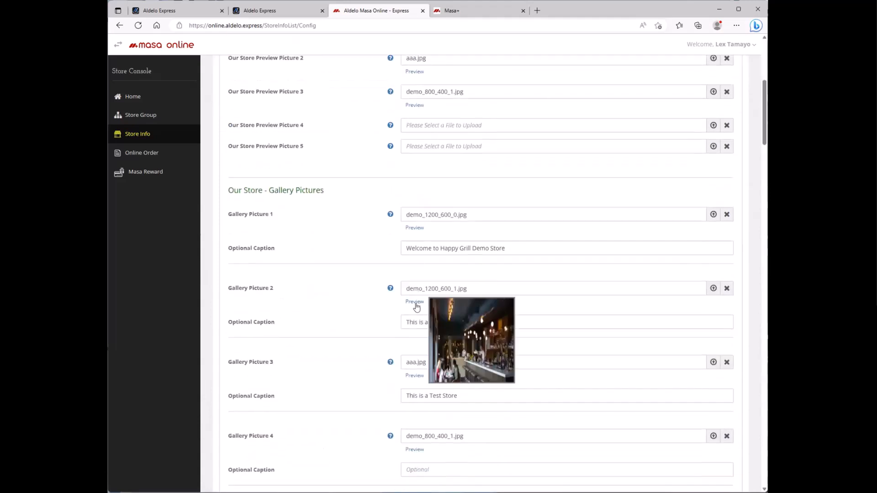
scroll(416, 310, down, 15)
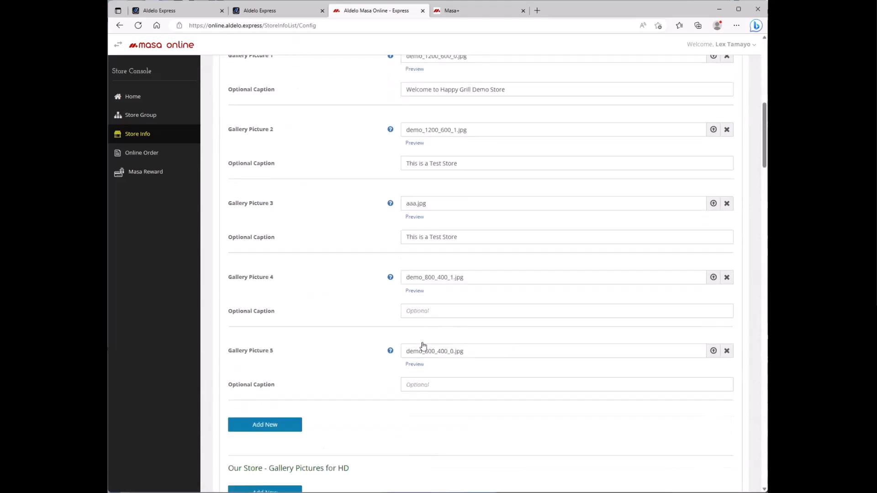
scroll(404, 390, down, 20)
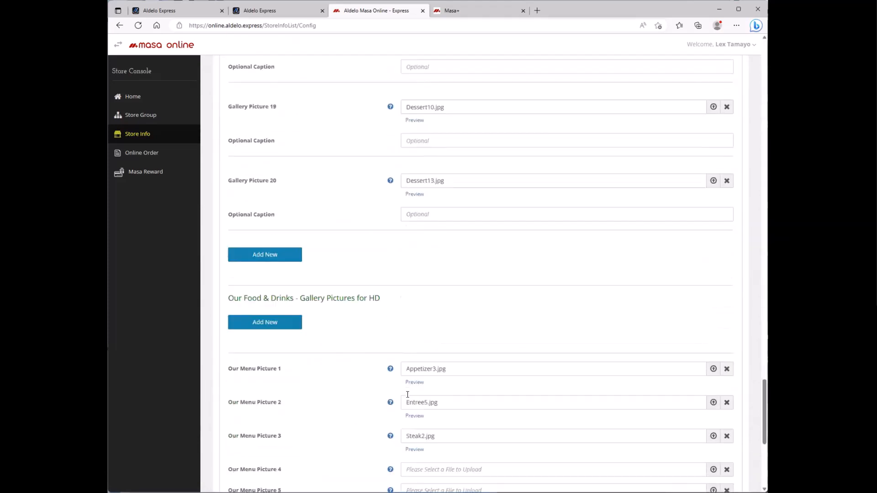
scroll(411, 402, up, 20)
scroll(407, 398, up, 20)
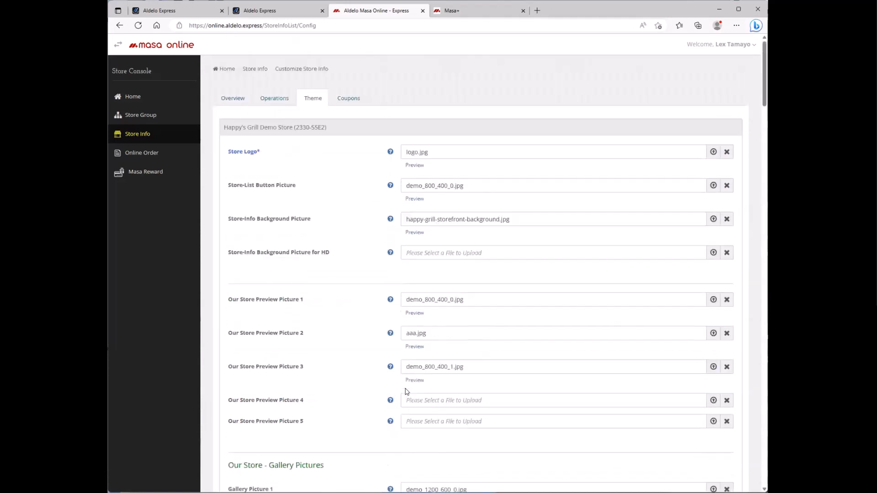
Step: Switch to Aldelo Express, preview the Appetizers group's button picture in Items Setup and save, then view the Seared Pork Belly item's picture settings
click(288, 9)
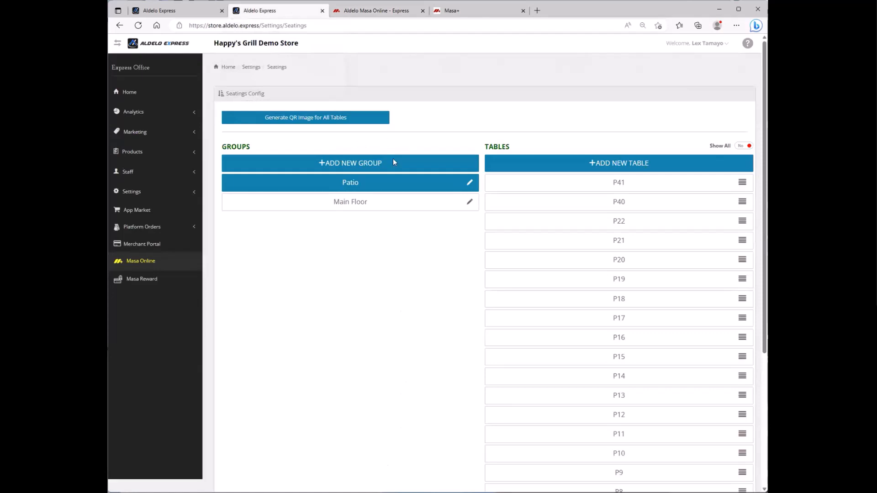
click(152, 152)
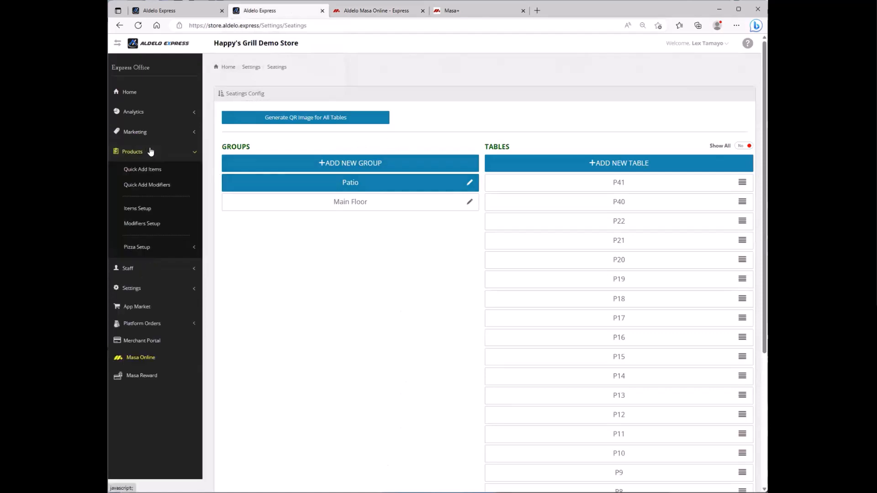
click(144, 209)
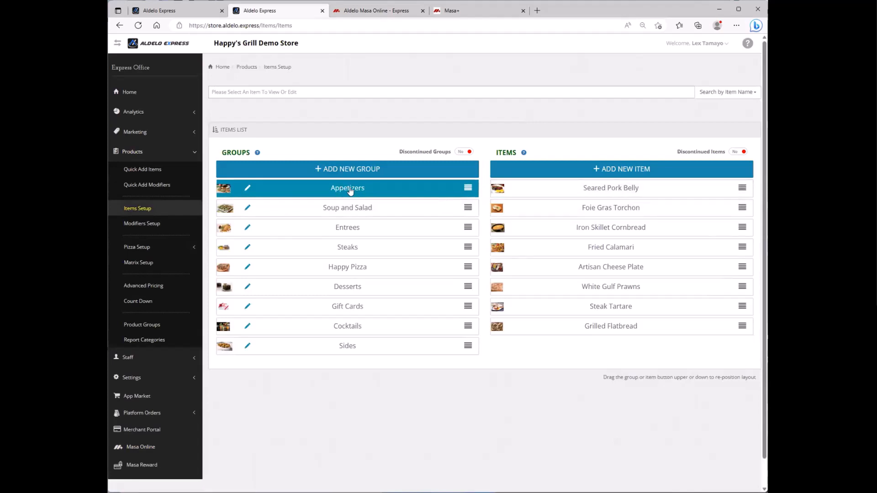
click(248, 189)
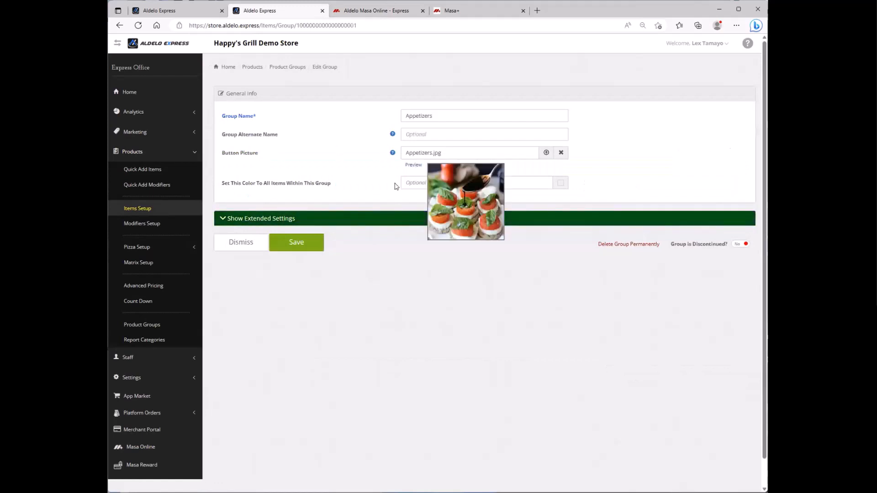
click(296, 242)
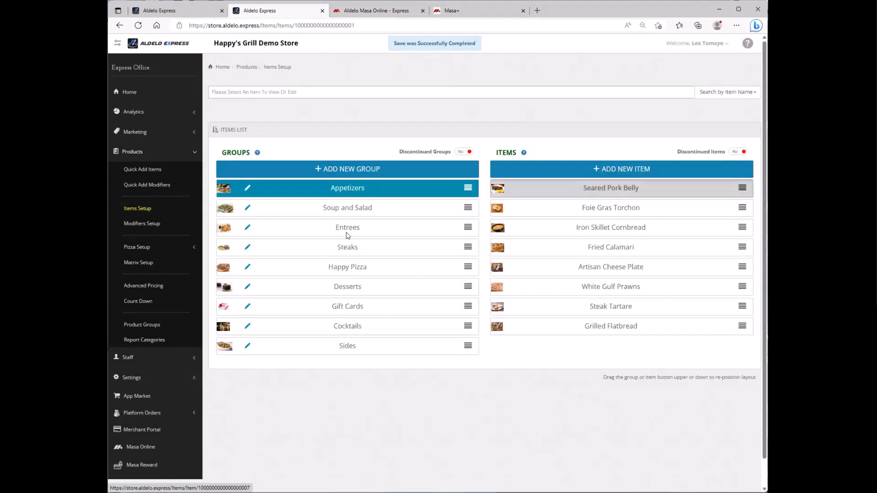
scroll(343, 248, down, 3)
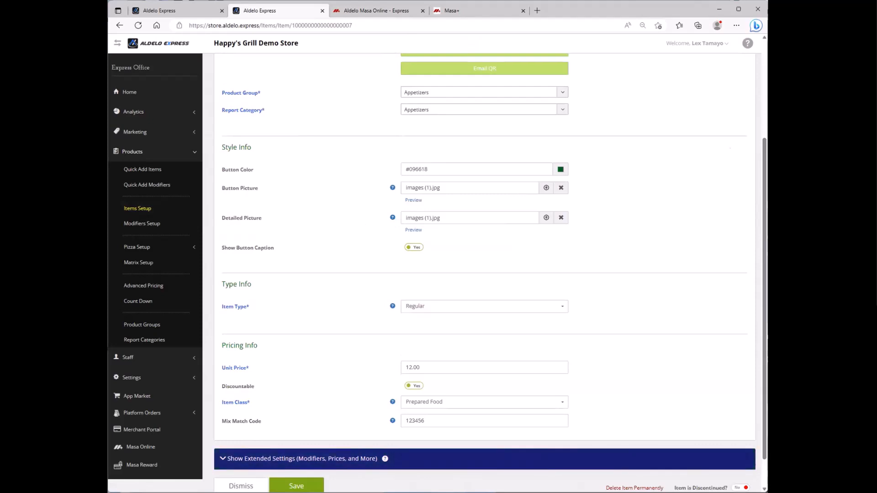
Step: Return to Masa Online, open the 10% Off Promo coupon, toggle Discount Offered off and back to Yes, and save it
click(386, 11)
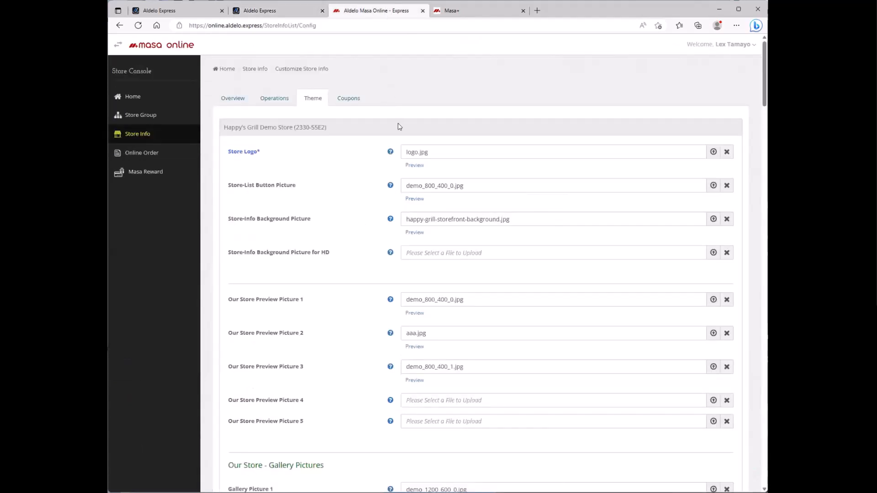
click(353, 101)
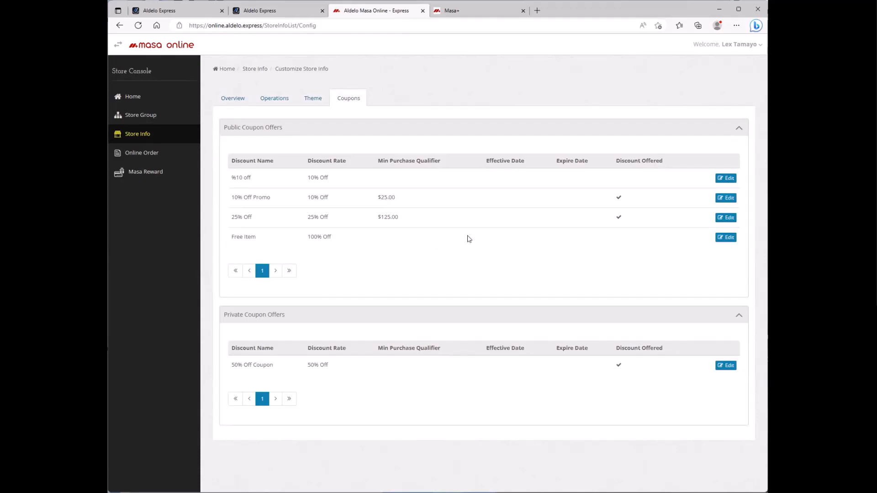
click(725, 198)
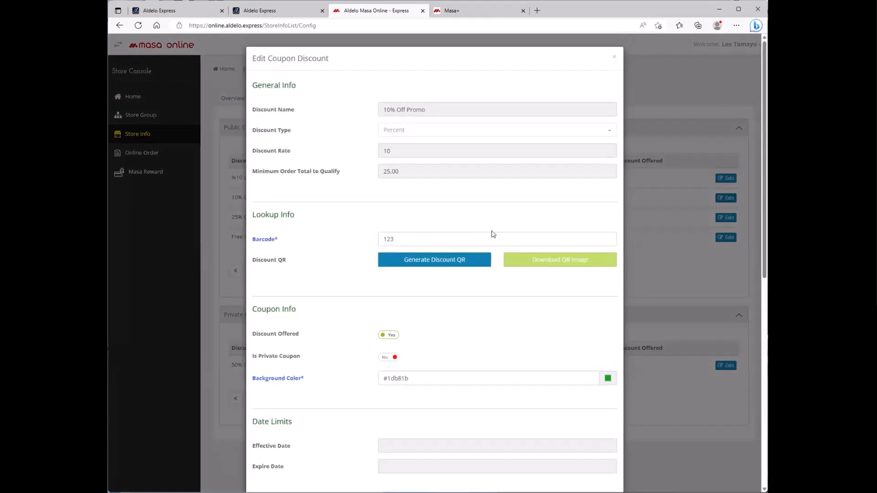
click(392, 337)
click(391, 338)
scroll(375, 439, down, 9)
click(386, 455)
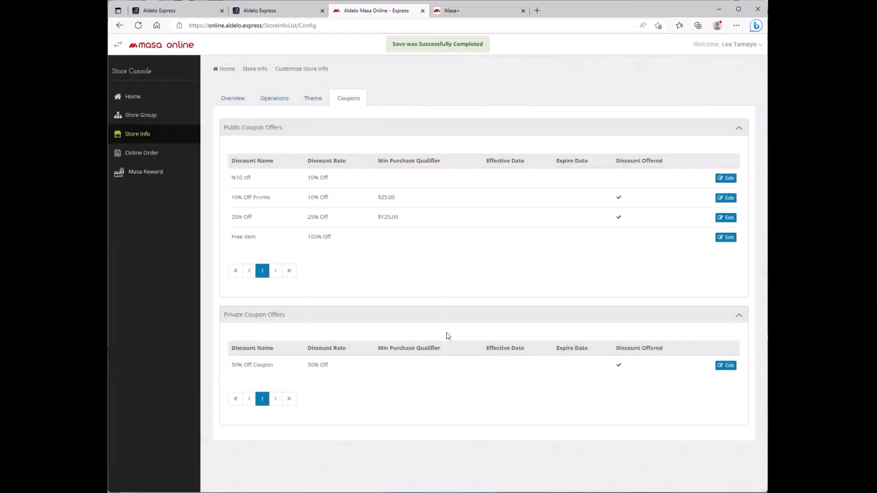
Step: Switch to the Masa+ store page and check its coupons, store photos and opening hours
click(474, 10)
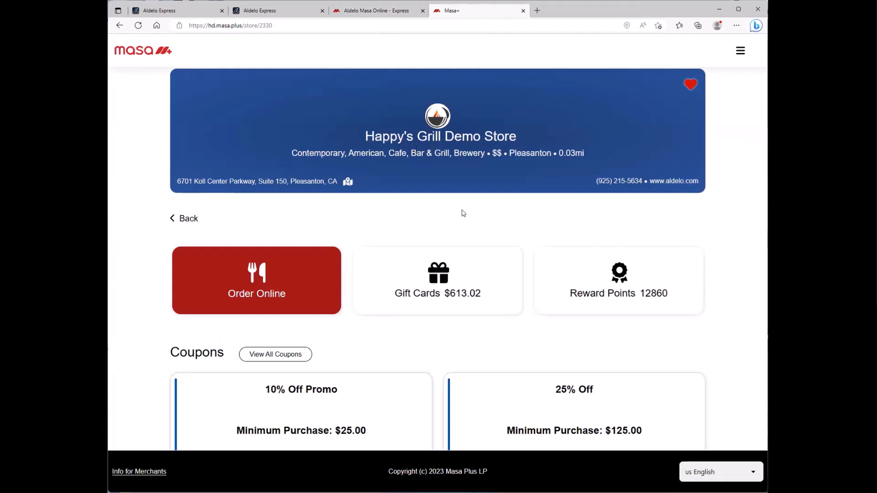
scroll(292, 233, down, 5)
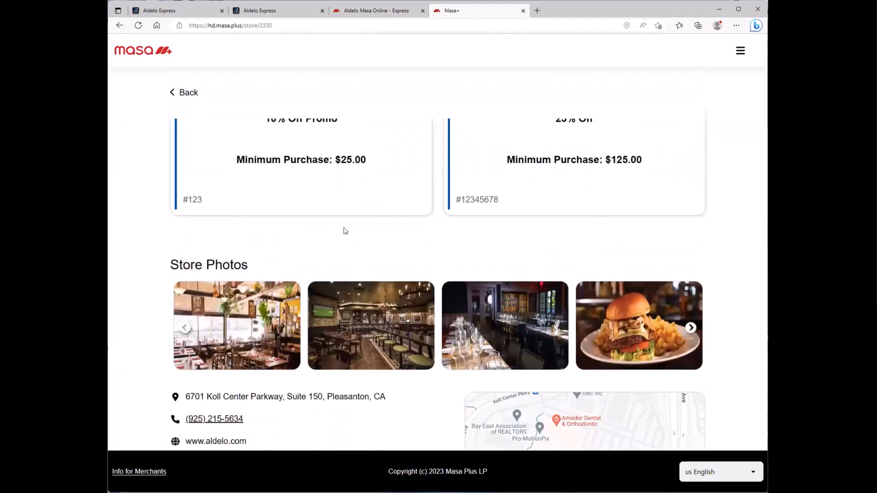
scroll(344, 228, down, 10)
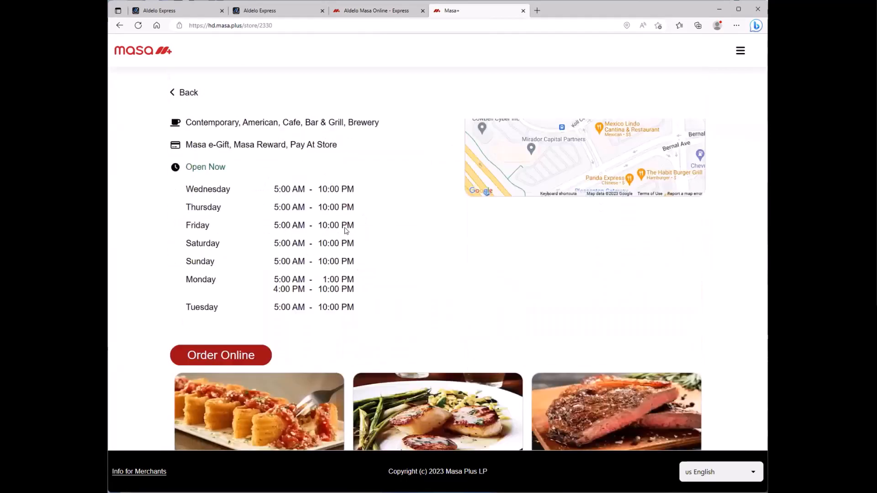
Step: Examine the store page's address, website, service types, dining details and opening hours, then return to the ordering options and coupons
scroll(243, 262, up, 6)
drag(185, 267, 373, 266)
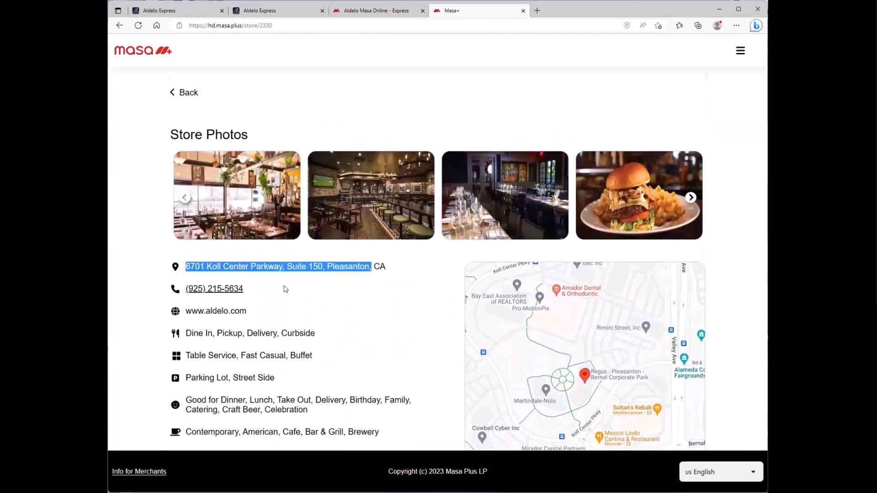
click(250, 313)
drag(250, 312, 186, 310)
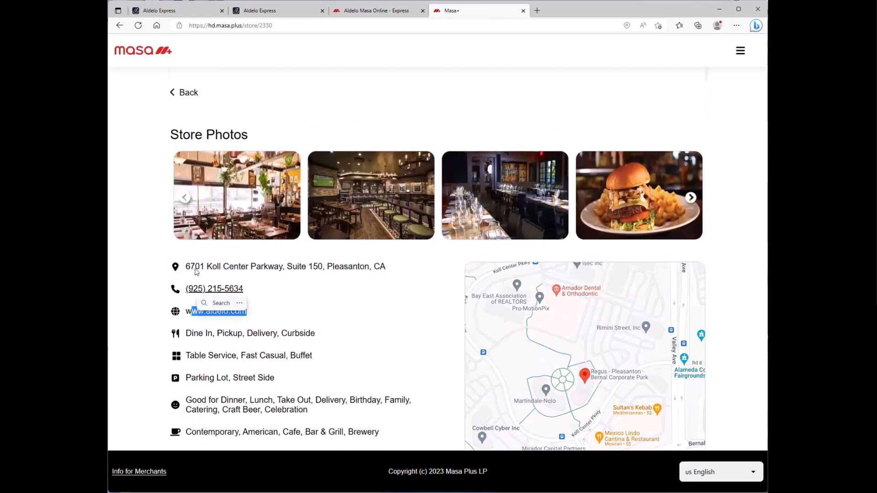
drag(190, 267, 344, 266)
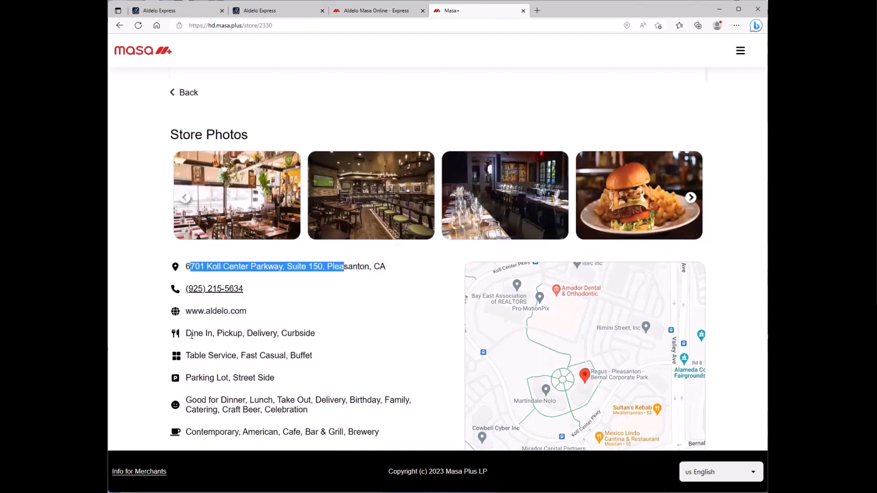
drag(185, 333, 244, 331)
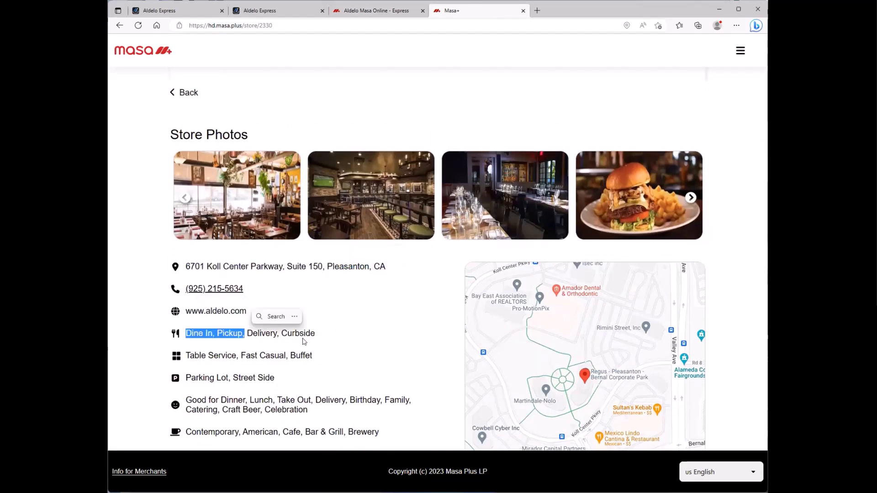
drag(316, 333, 194, 337)
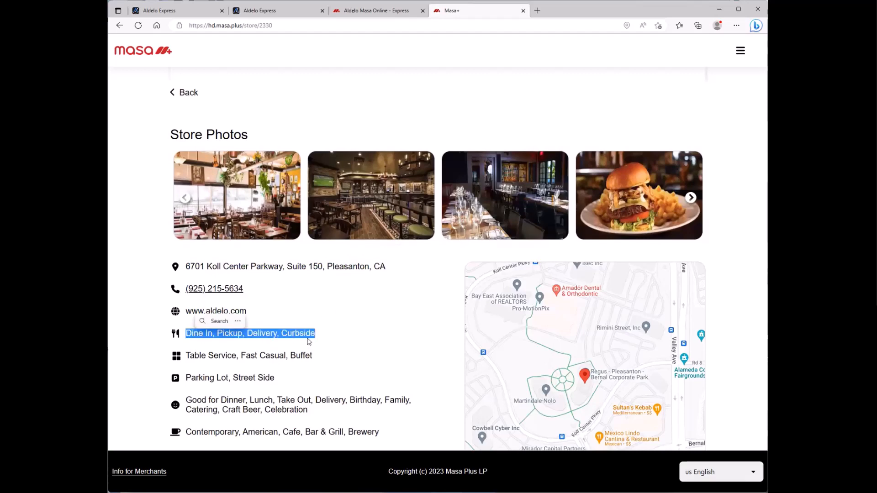
scroll(320, 342, down, 2)
scroll(320, 322, down, 3)
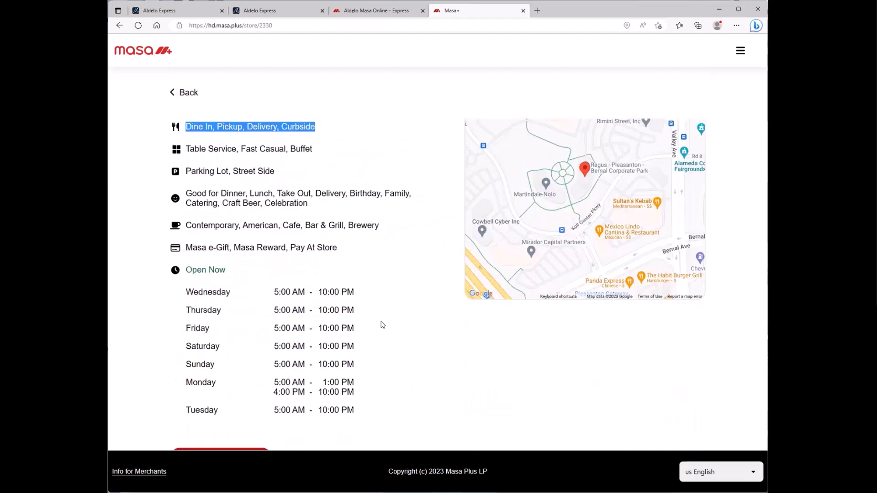
scroll(382, 324, up, 13)
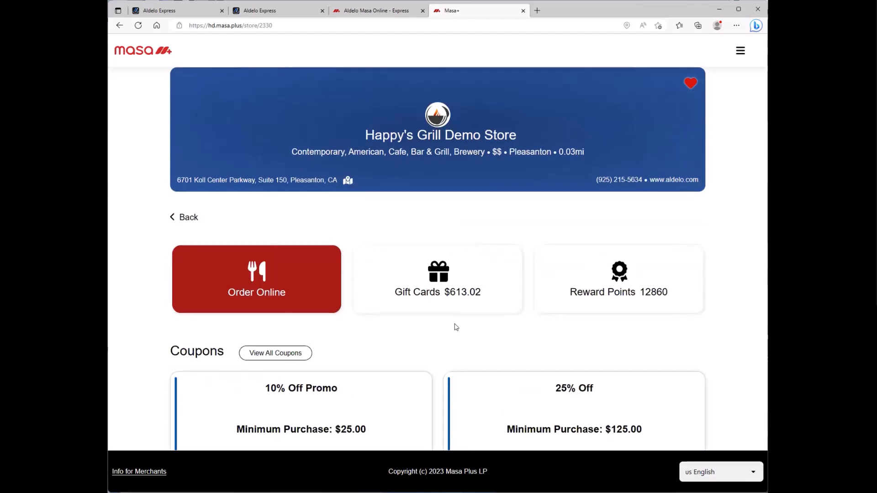
scroll(454, 327, down, 3)
scroll(319, 332, up, 3)
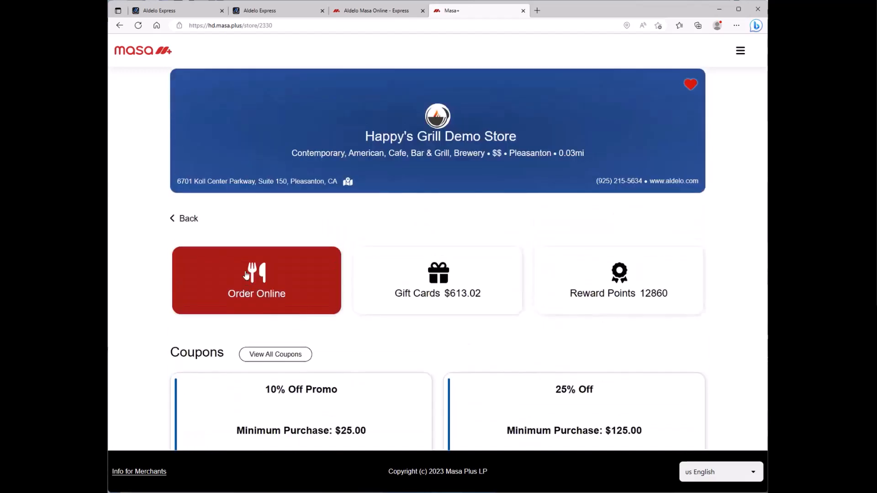
Step: Open online ordering for Happy's Grill Demo Store and browse the menu items from Appetizers through Happy Pizza
click(257, 270)
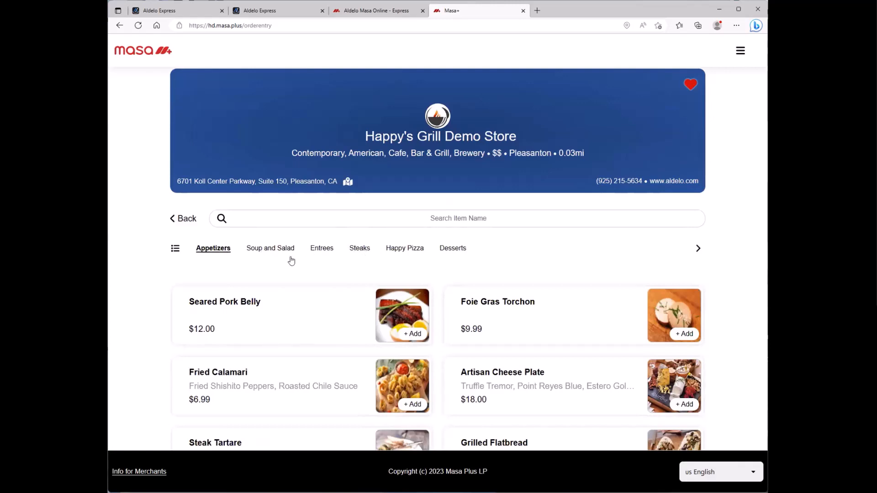
scroll(346, 236, down, 2)
scroll(351, 260, up, 2)
scroll(348, 277, down, 1)
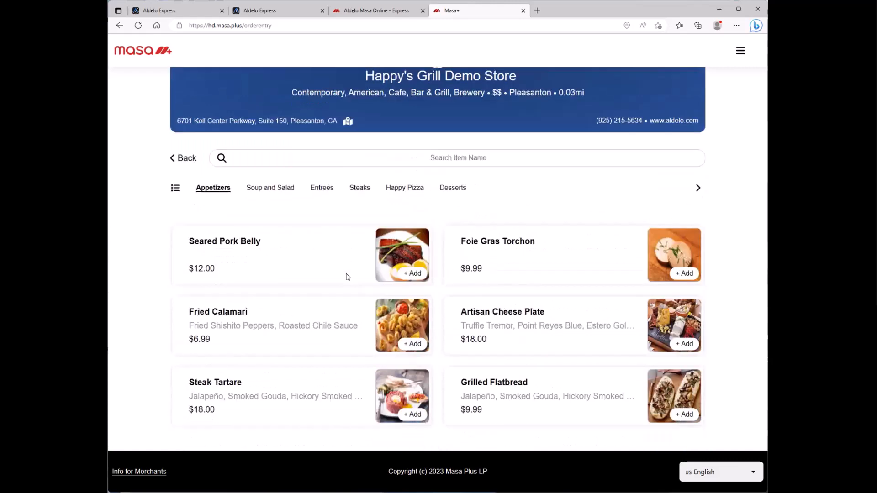
scroll(346, 277, down, 15)
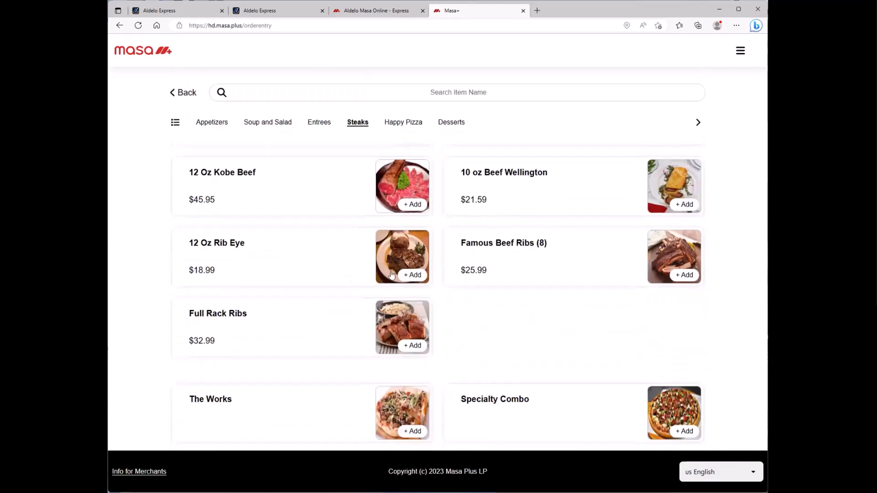
scroll(391, 274, up, 15)
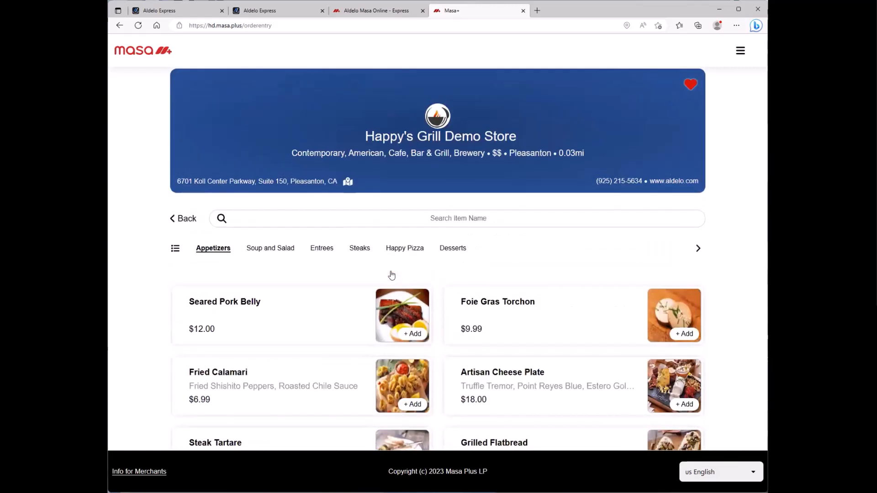
Step: Review the customer's order history, then open the Wallet with gift and reward balances
click(740, 52)
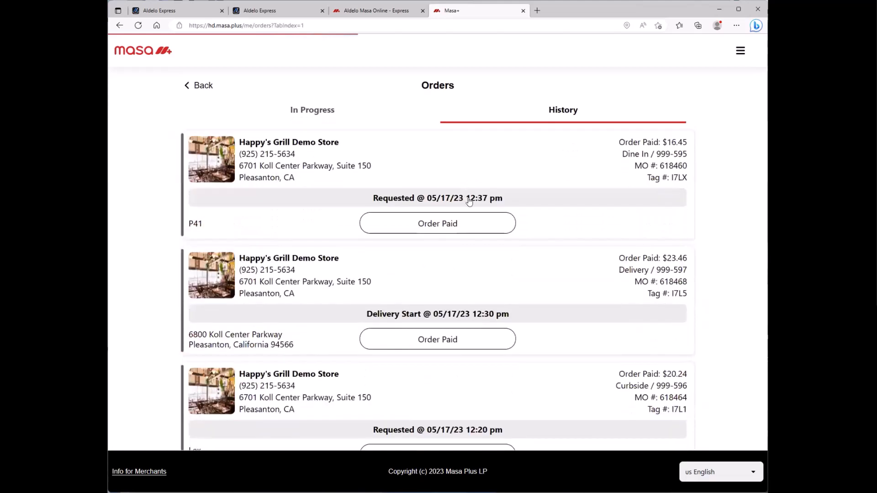
scroll(469, 201, down, 10)
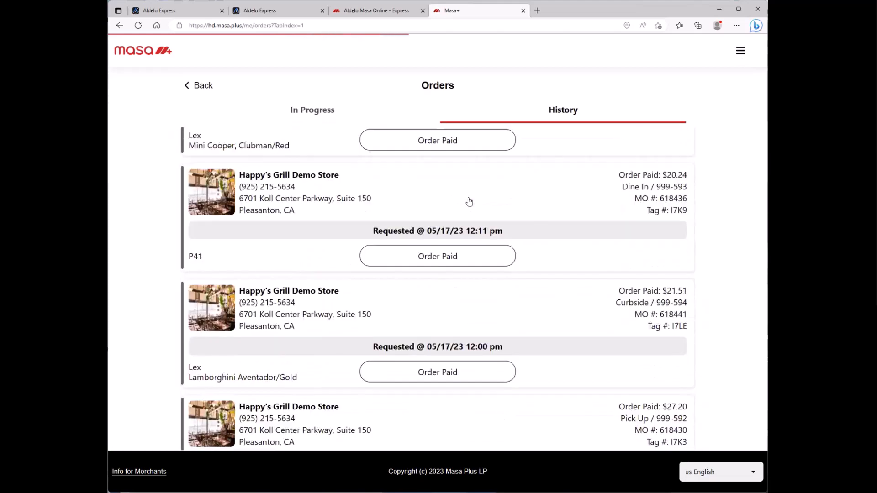
click(739, 52)
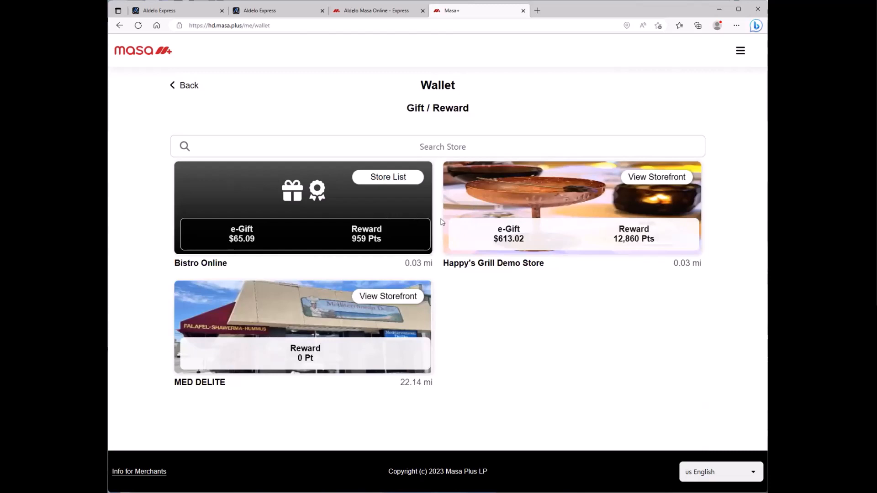
Step: View the customer's Profile, My Addresses and Curbside Info pages, including the saved cars and the new car form
click(739, 51)
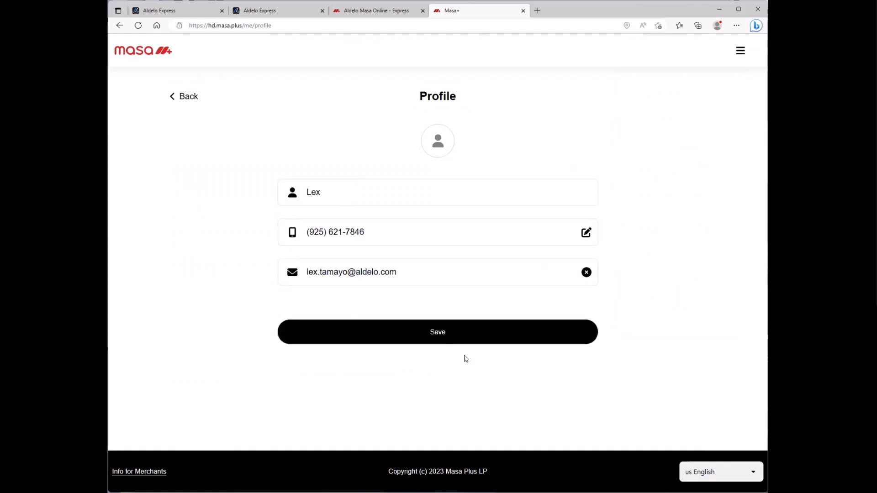
click(740, 51)
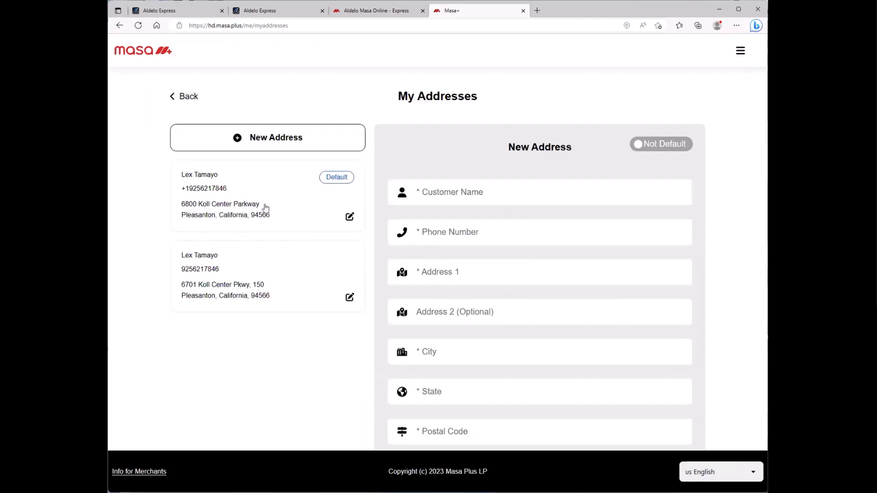
click(740, 51)
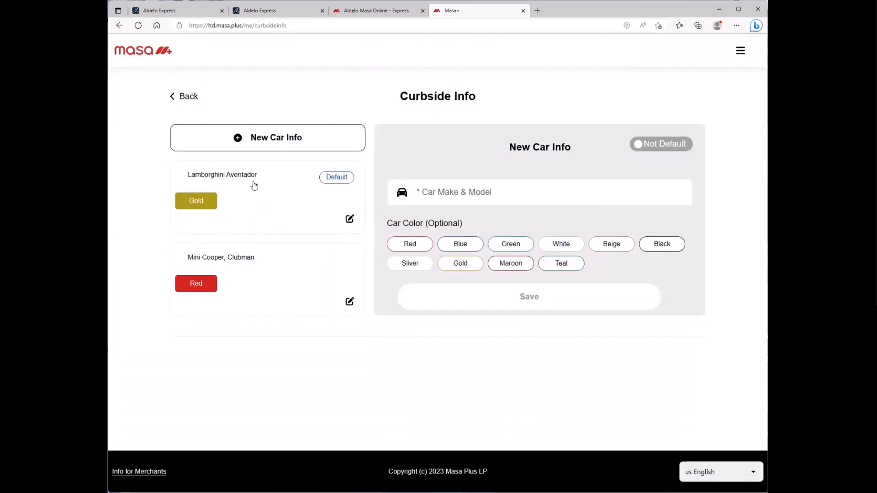
scroll(382, 192, down, 1)
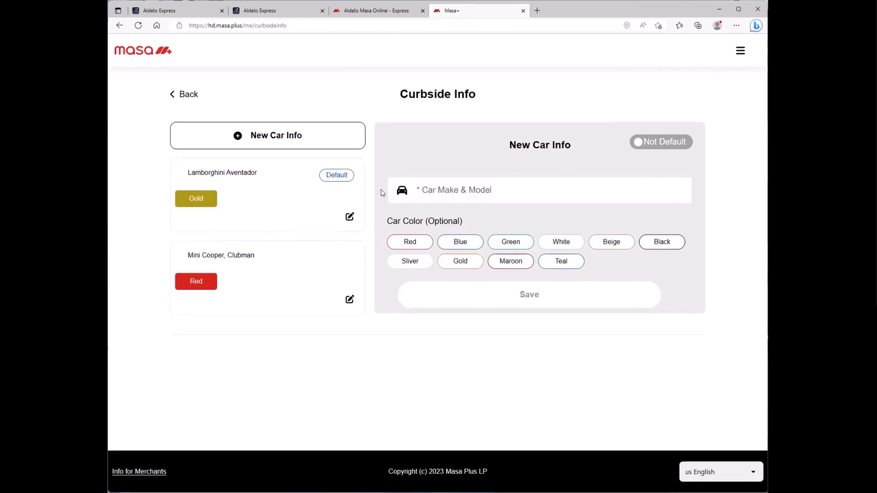
scroll(457, 214, up, 1)
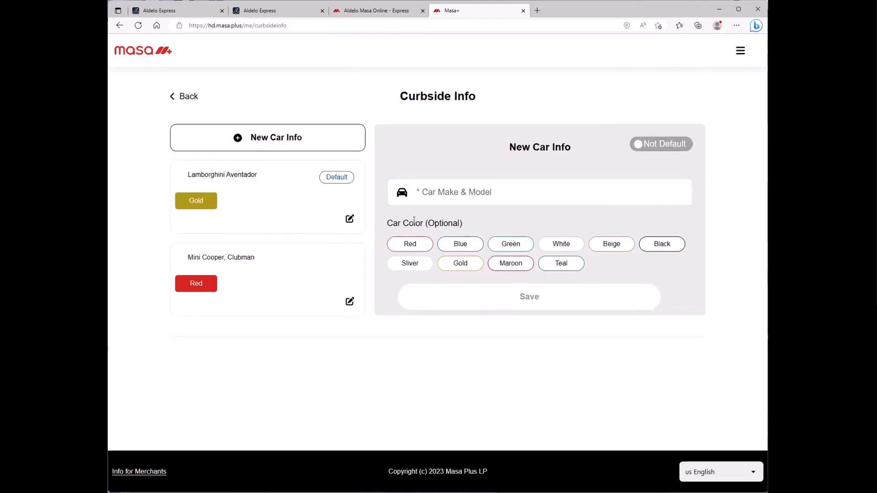
Step: Open Payment Security and enter a new 4-digit payment access code
click(740, 52)
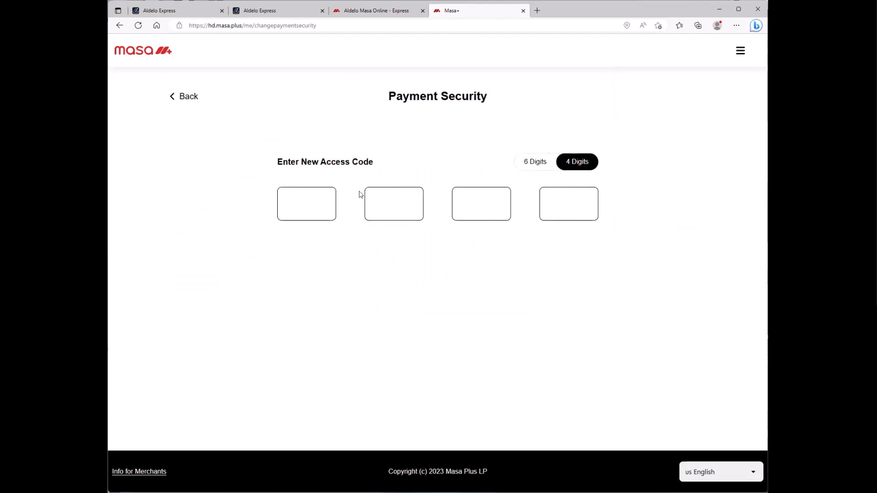
click(301, 207)
text(*)
key(Tab)
text(*)
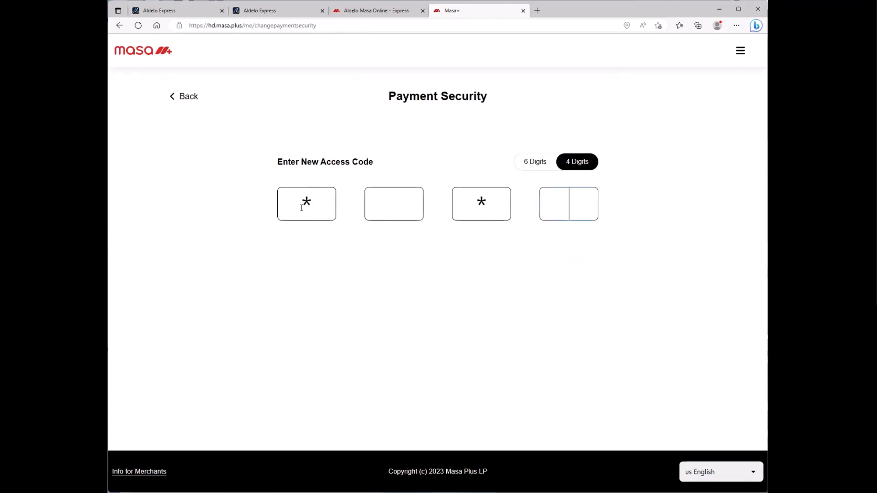
key(BackSpace)
key(Left)
text(***)
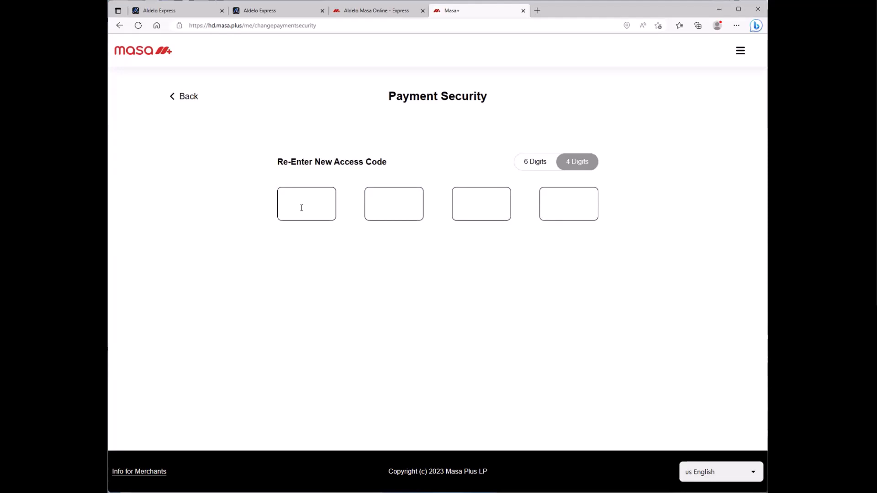
Step: Re-enter the new payment access code and finish creating it
click(301, 207)
text(***)
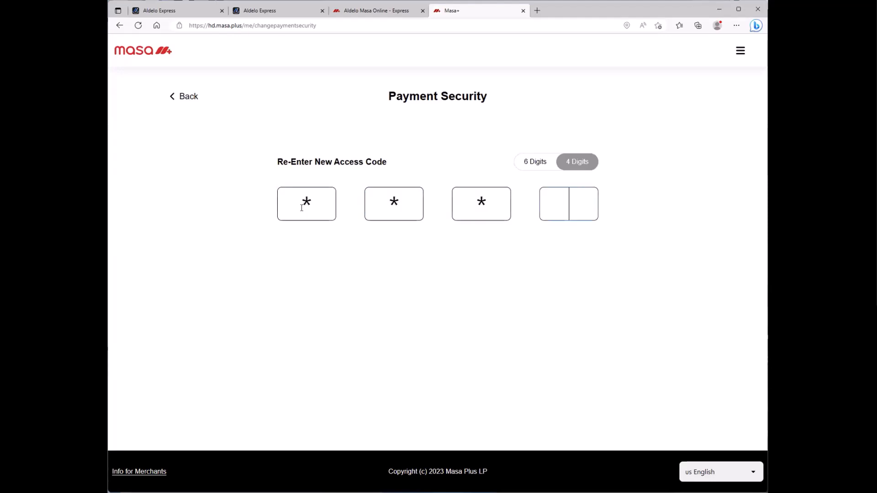
text(*)
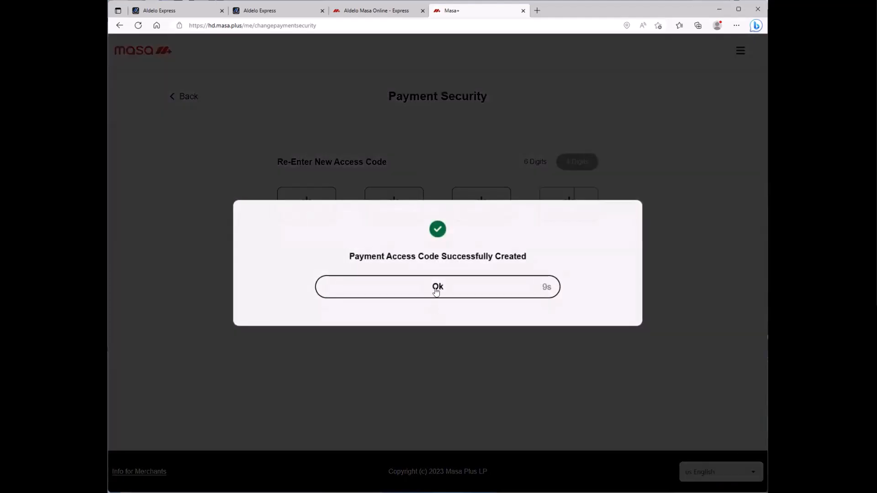
click(436, 288)
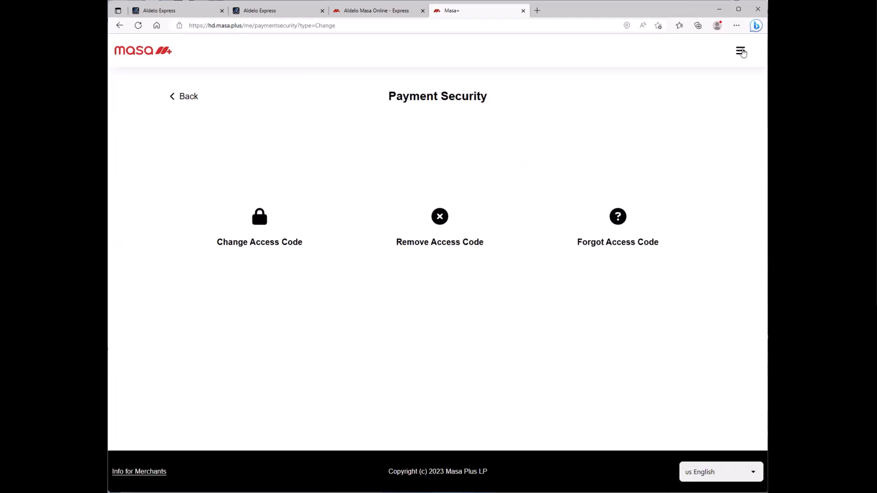
Step: Check the Masa+ account options, then switch to Masa Online and open the store's Overview with its store QR code
click(740, 51)
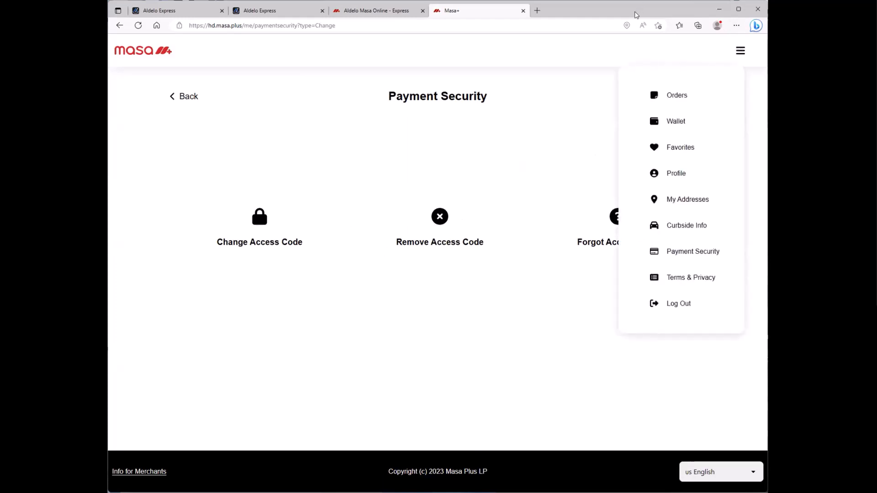
click(271, 9)
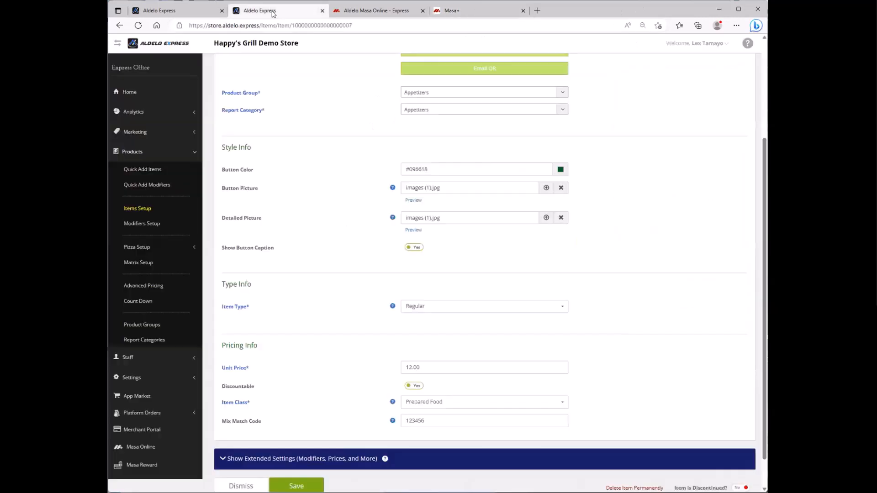
click(378, 12)
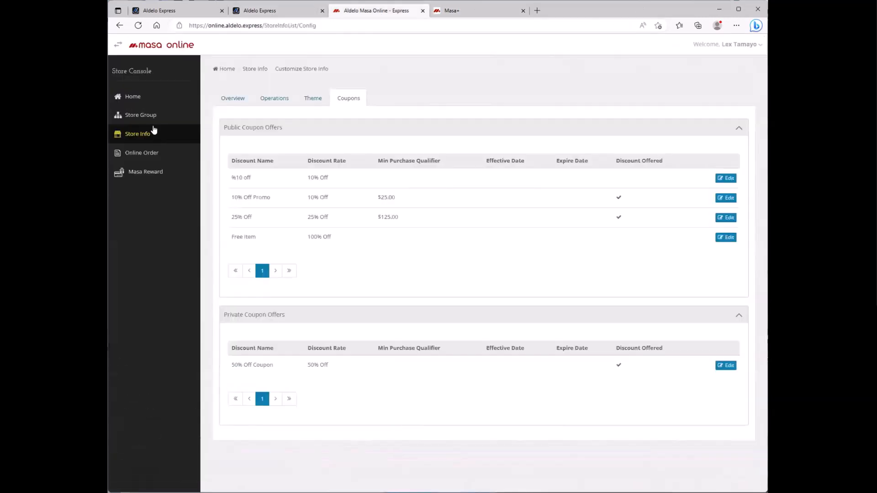
click(234, 104)
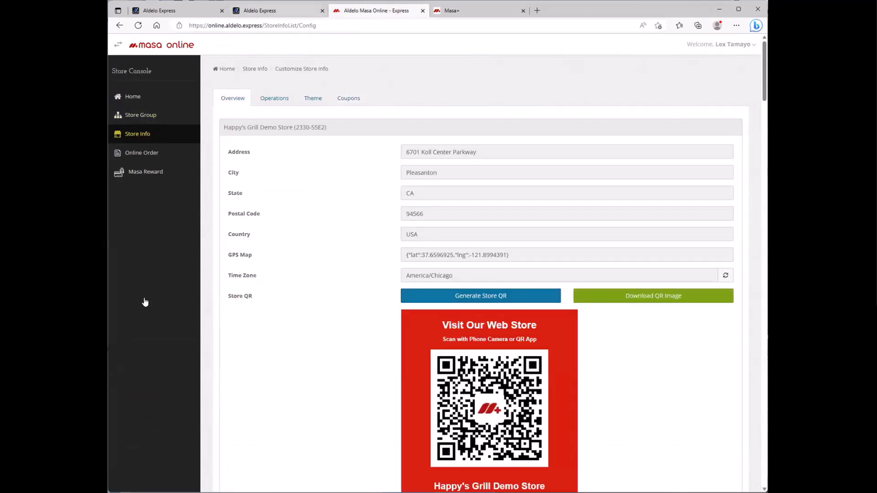
Step: Switch to Aldelo Express, open the Seatings settings and view the table QR code of Patio table P41
key(ctrl+shift+Tab)
click(151, 379)
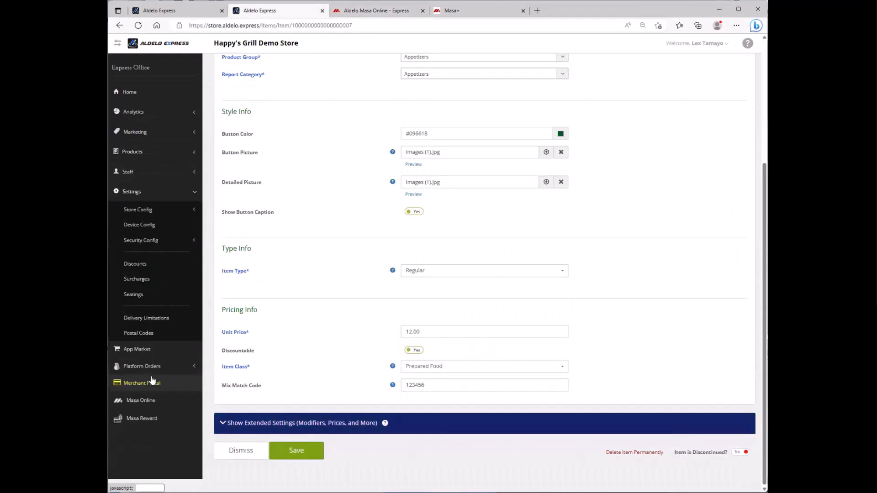
click(144, 297)
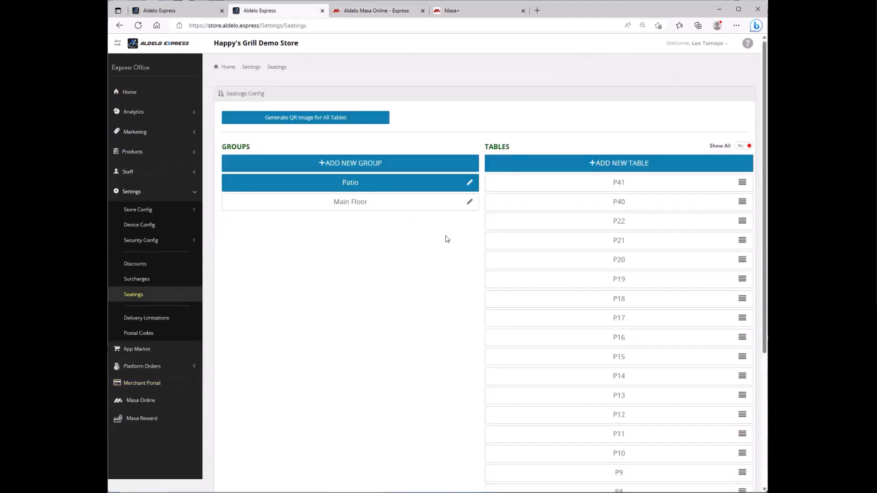
click(534, 183)
click(470, 185)
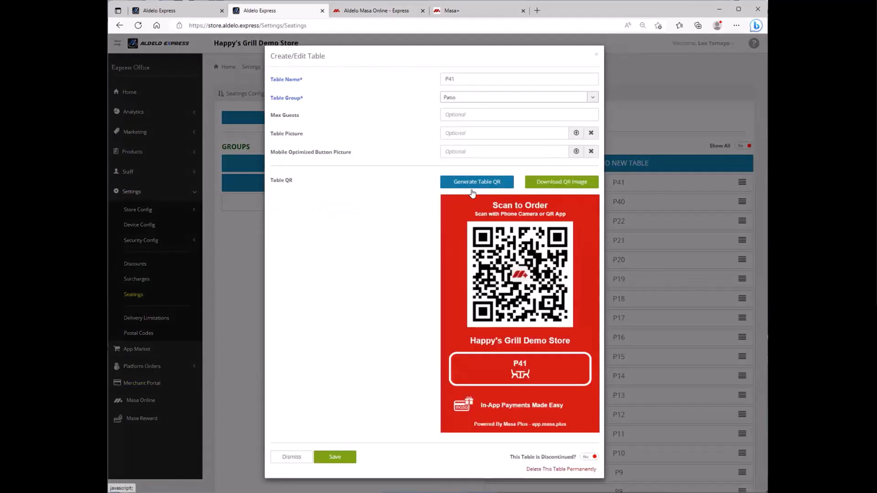
click(462, 10)
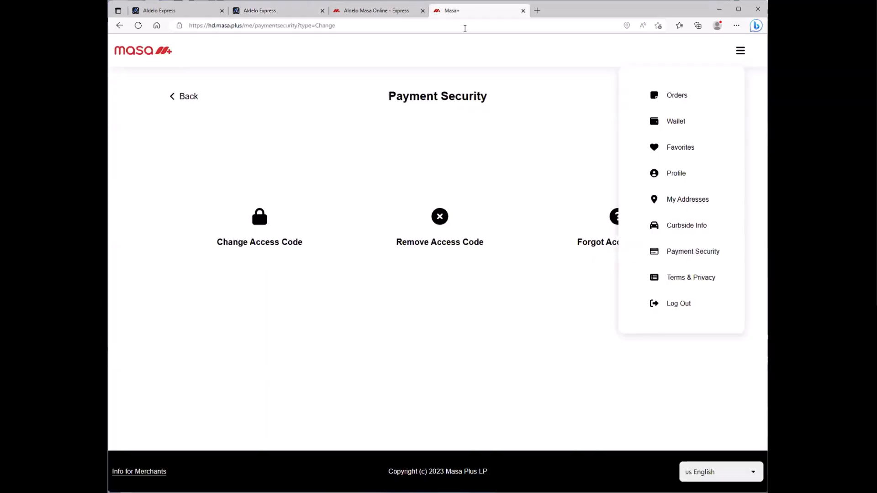
click(363, 10)
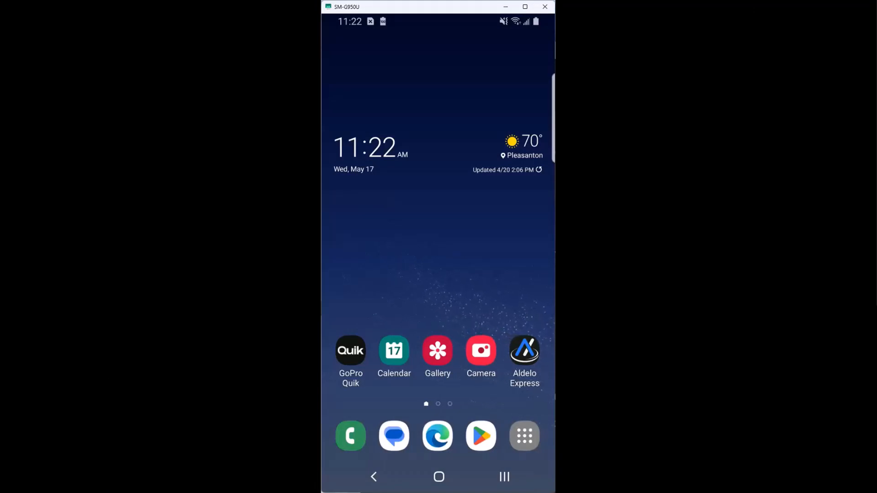
Step: Scan the store QR code with the phone camera and open the Happy's Grill Demo Store page in Masa+
click(481, 351)
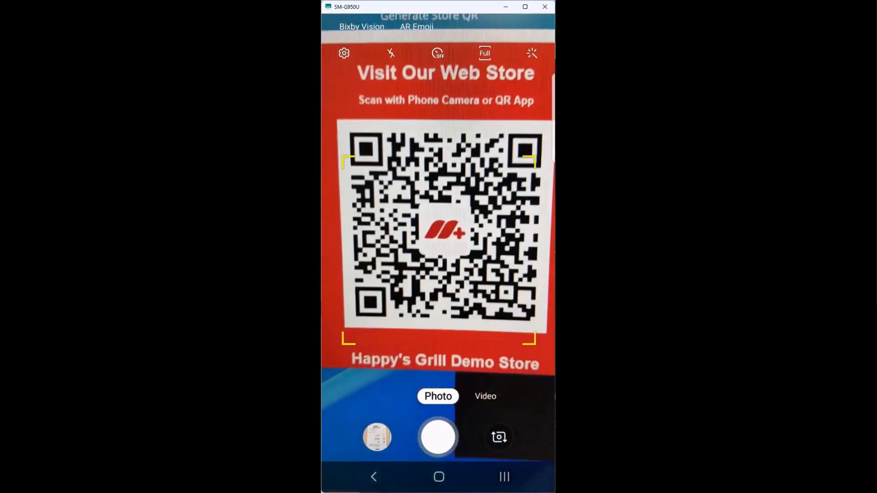
click(438, 365)
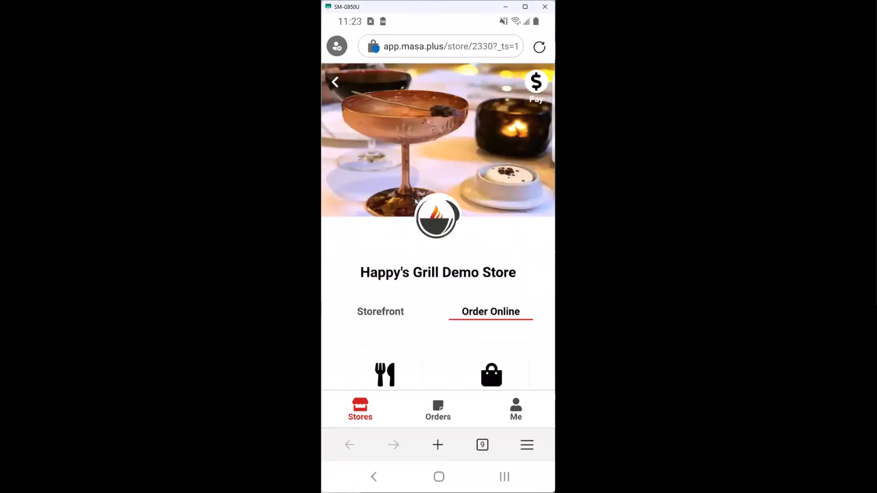
drag(489, 357, 489, 264)
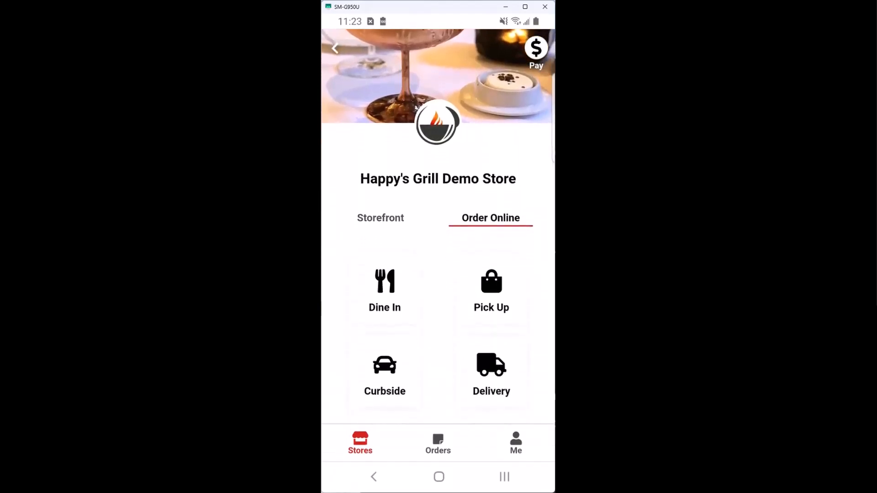
Step: Review the store's Storefront details down to the Share with Friends QR code, and return to its Order Online options
click(380, 218)
scroll(437, 274, down, 2)
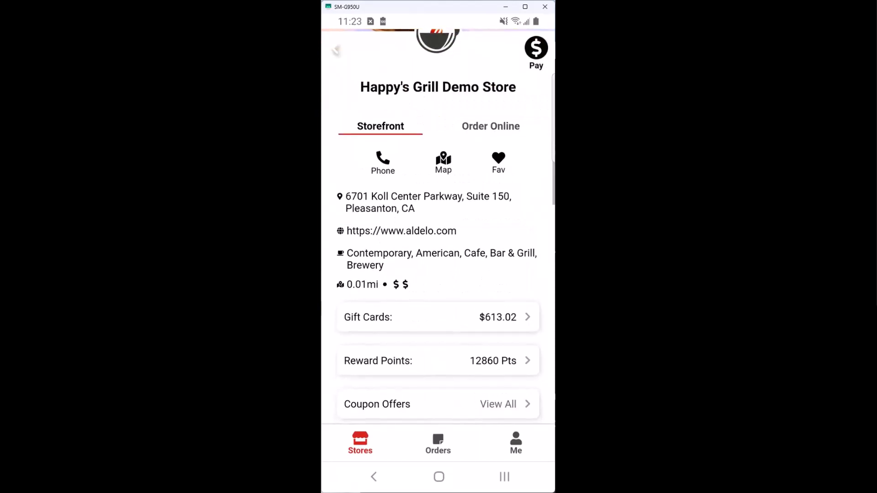
scroll(438, 274, down, 2)
scroll(438, 274, down, 6)
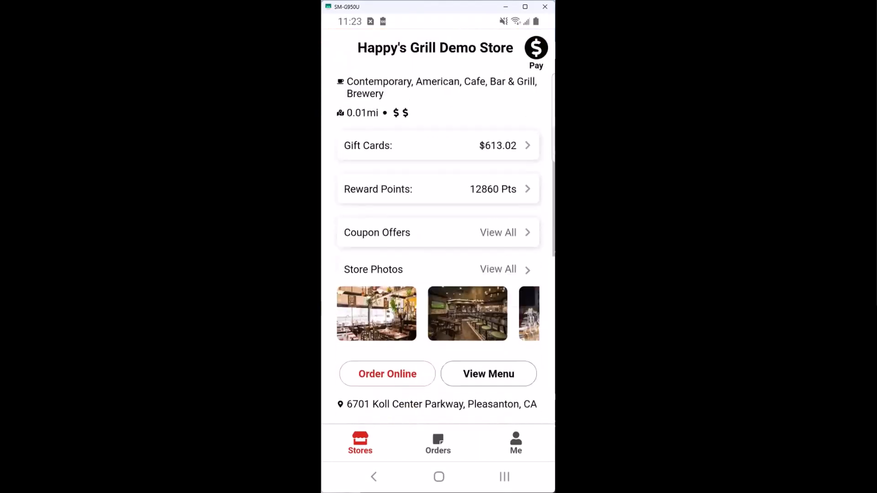
scroll(438, 274, down, 10)
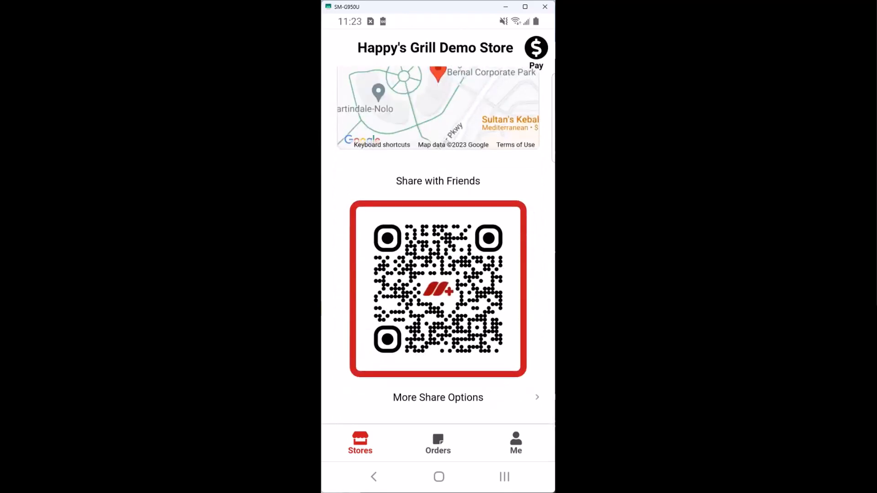
scroll(438, 228, up, 18)
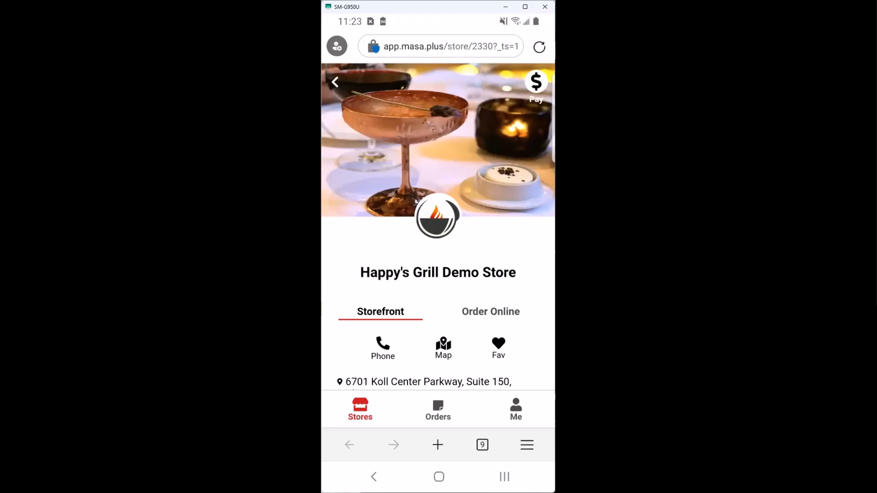
click(490, 312)
scroll(438, 246, down, 3)
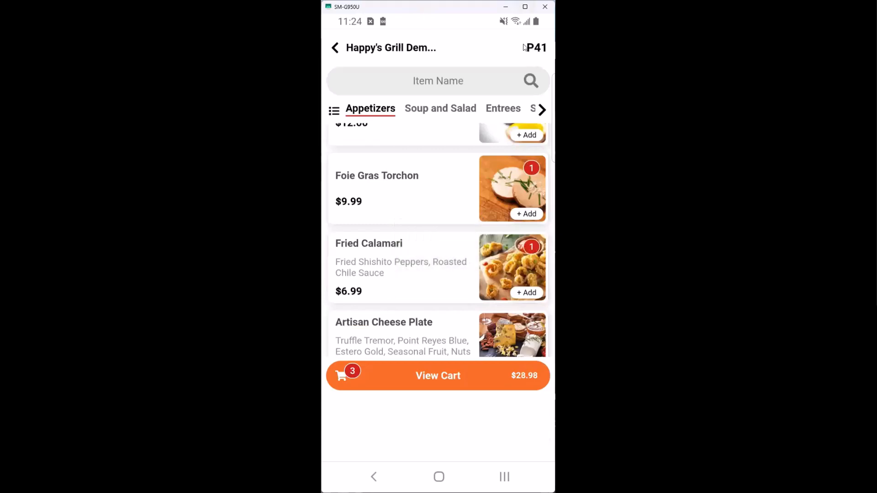
Step: Open the cart of the table P41 order and review its items, totals and Order Note section
scroll(531, 50, down, 2)
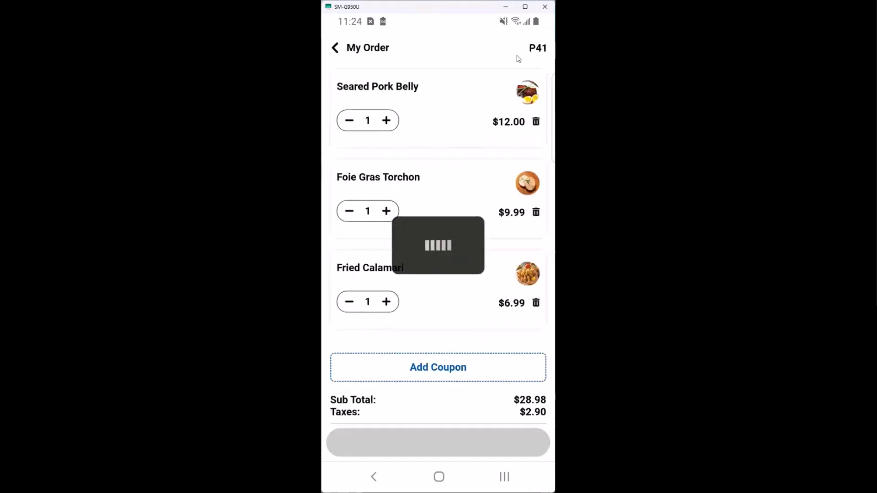
scroll(518, 58, down, 3)
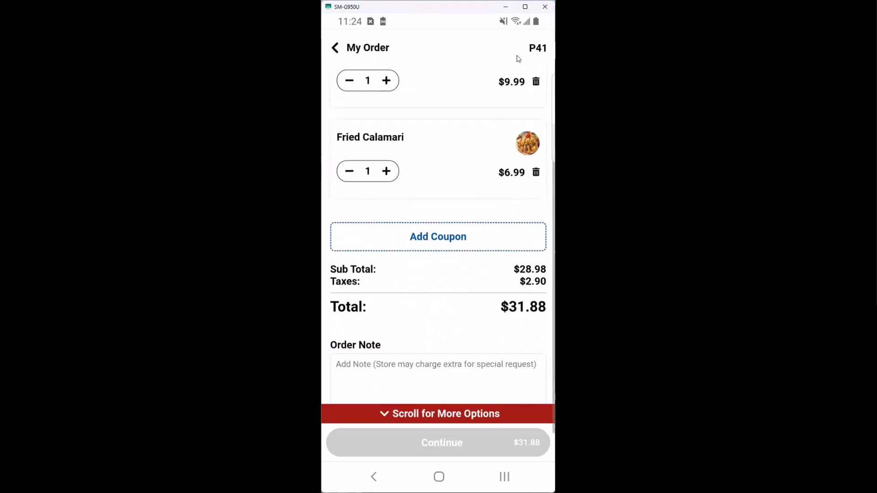
scroll(518, 59, down, 1)
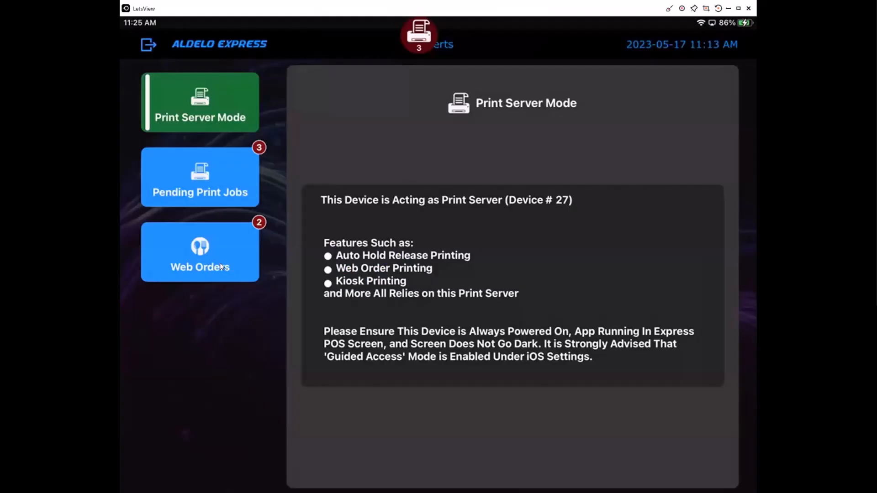
Step: Switch to Aldelo Express, open the Web Orders alerts, and combine the two Masa+ dine-in orders for table P41 into one order
click(220, 264)
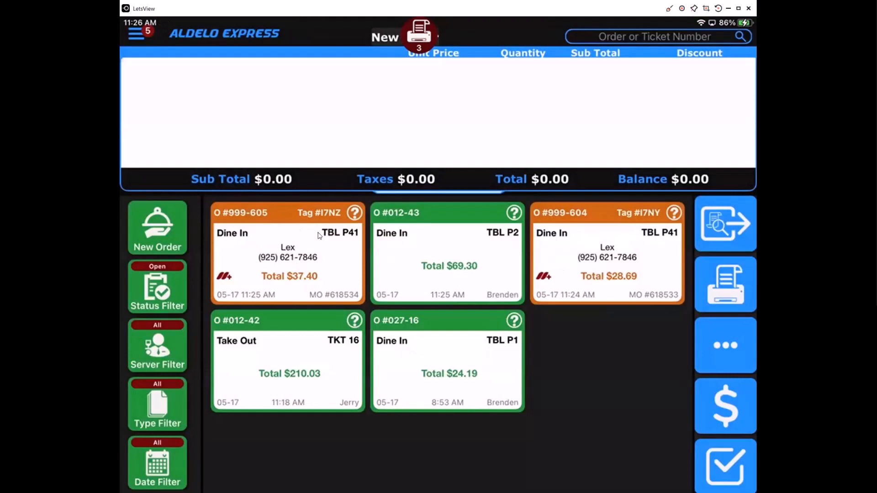
click(733, 358)
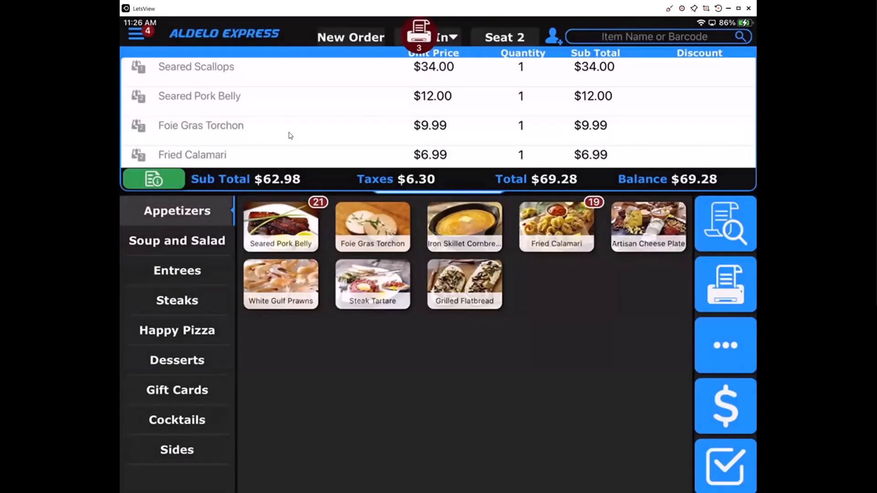
scroll(280, 145, down, 2)
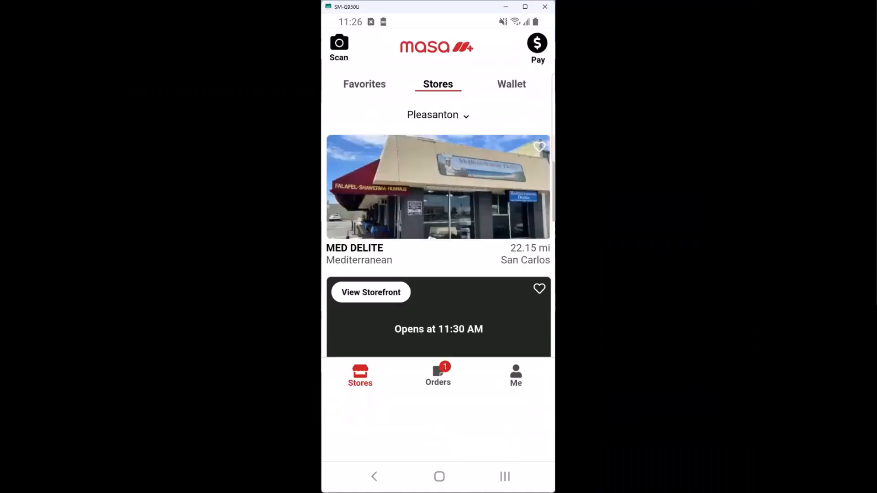
Step: Check the current order in the Masa+ Orders list, and open payment for the combined table P41 order in Aldelo Express
click(437, 374)
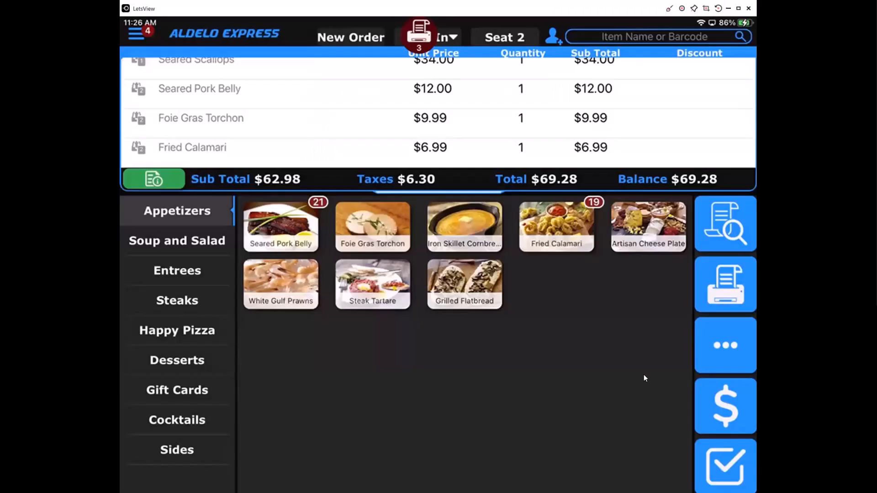
click(720, 401)
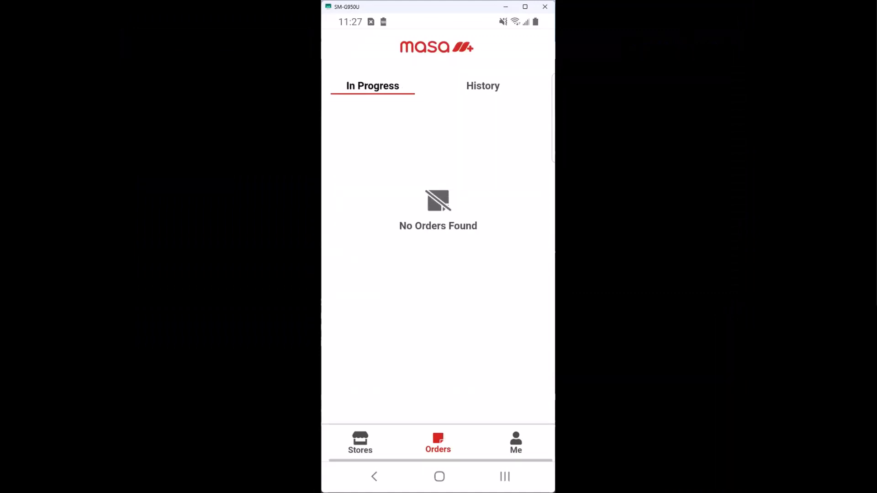
Step: In Masa+, open Happy's Grill Demo Store from the Favorites and start a Curbside order
click(360, 443)
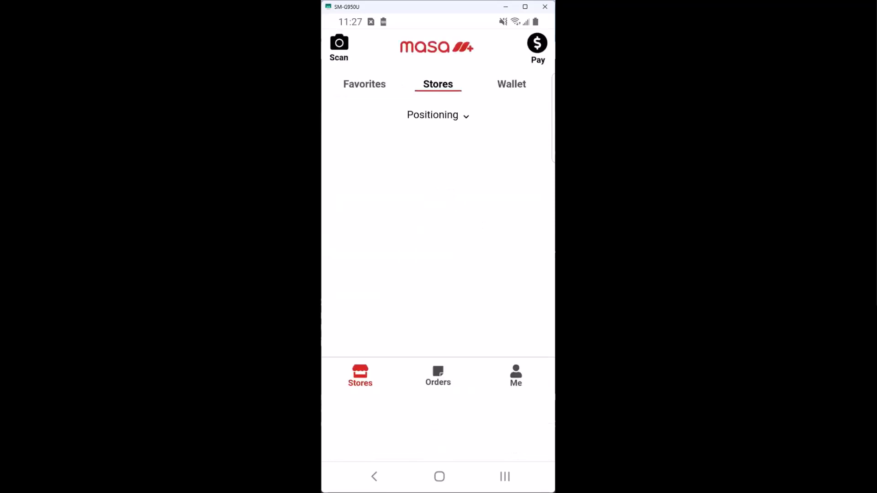
click(365, 84)
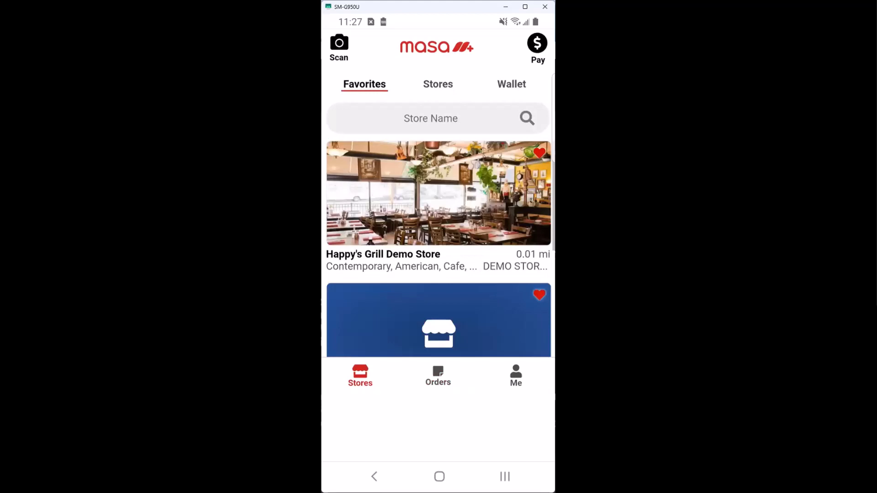
click(438, 194)
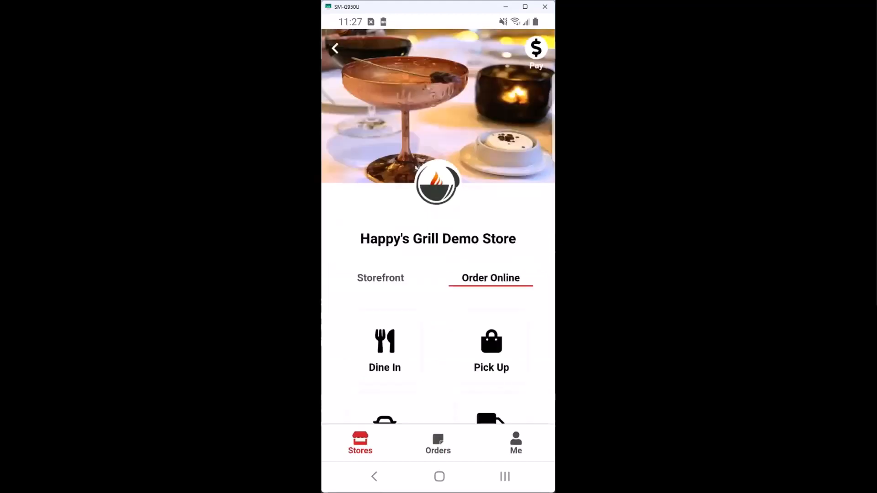
scroll(438, 274, down, 3)
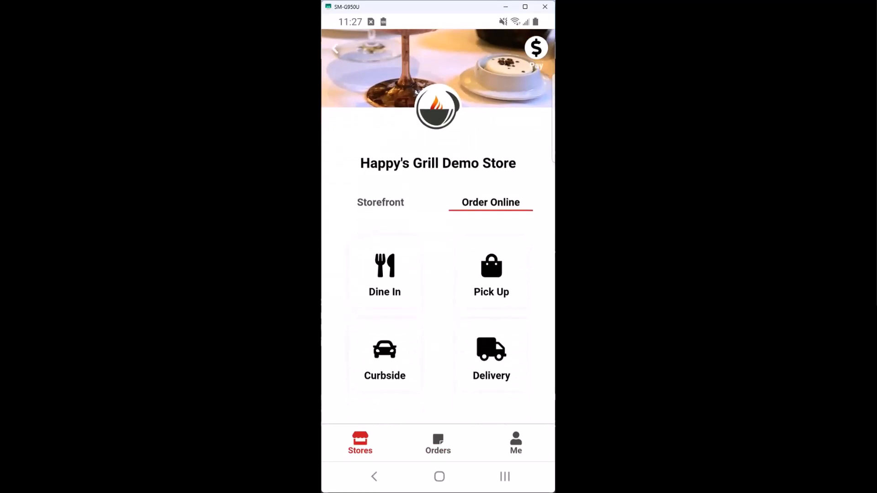
click(489, 248)
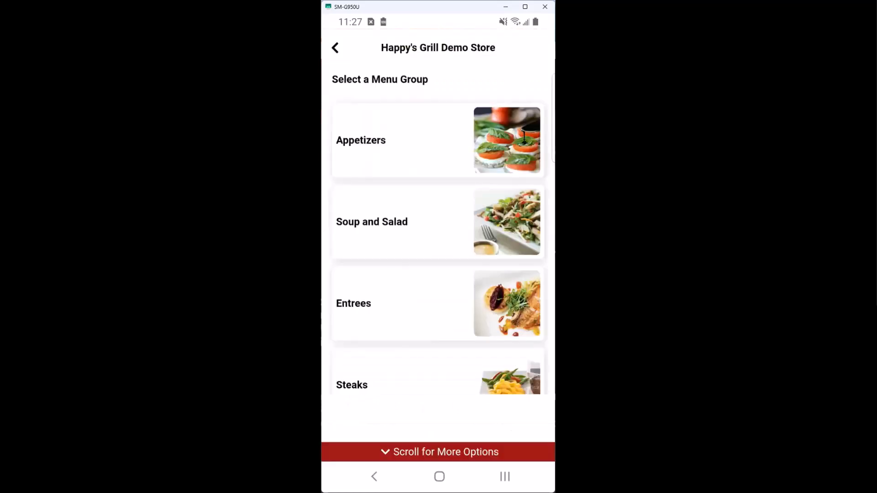
Step: Add one Seared Pork Belly, one Foie Gras Torchon and one Fried Calamari from the Appetizers to the cart
click(360, 140)
click(376, 153)
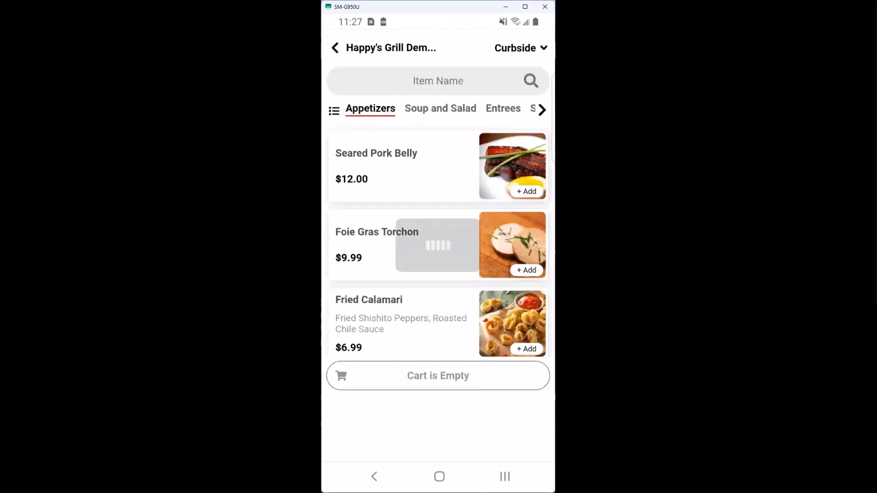
click(335, 47)
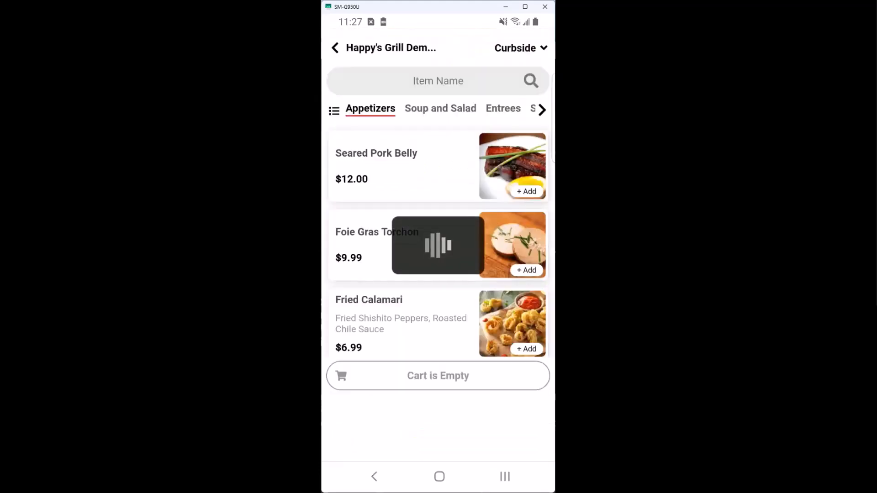
click(377, 231)
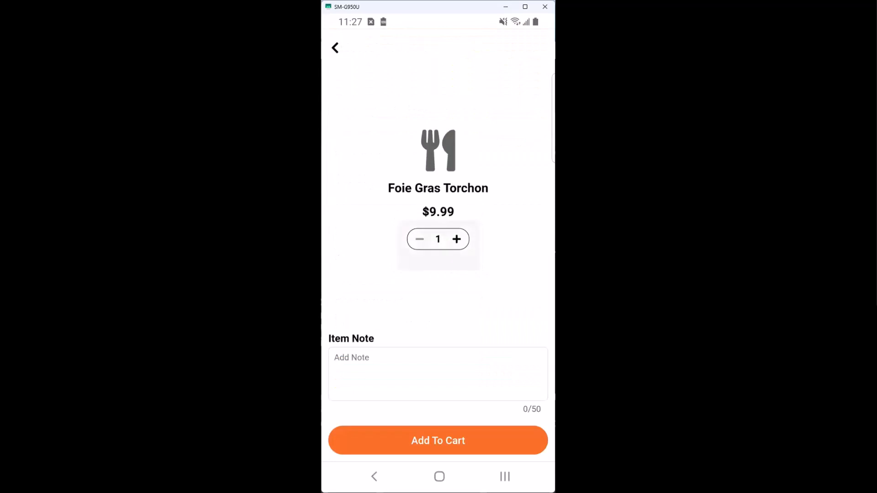
click(437, 440)
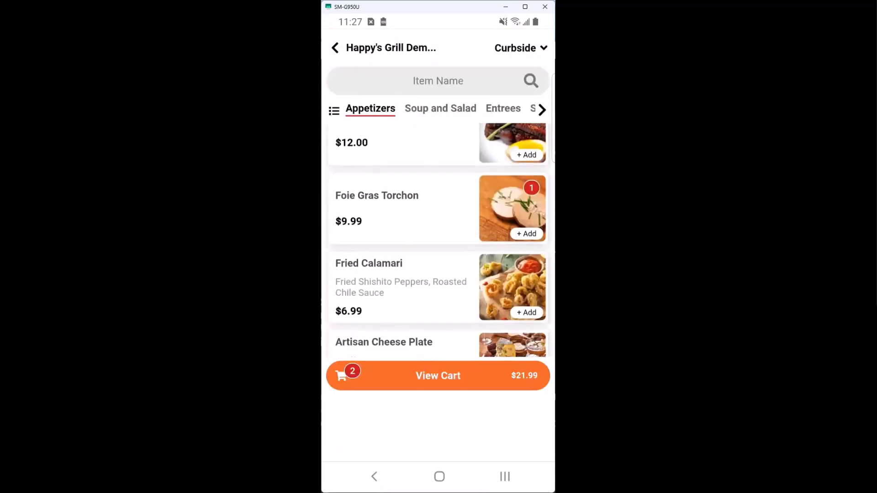
click(369, 274)
click(335, 47)
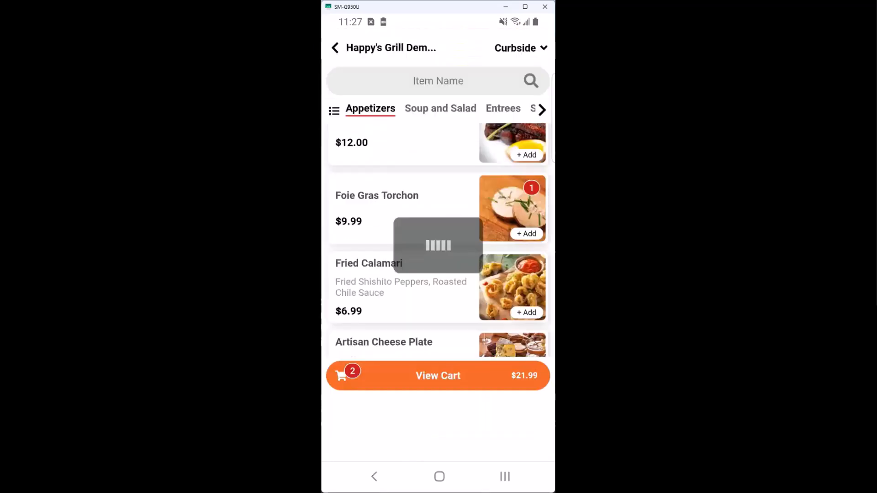
Step: Open the cart and review the curbside order's items, coupon option and totals
click(437, 376)
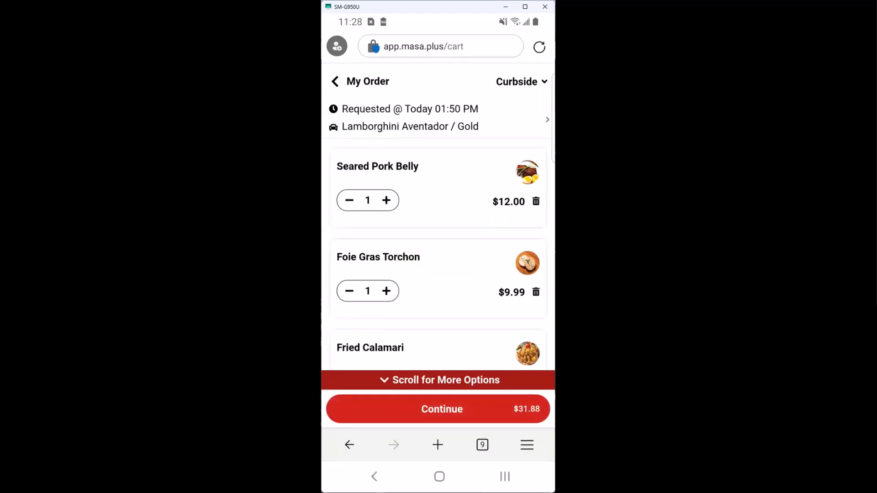
scroll(438, 228, down, 5)
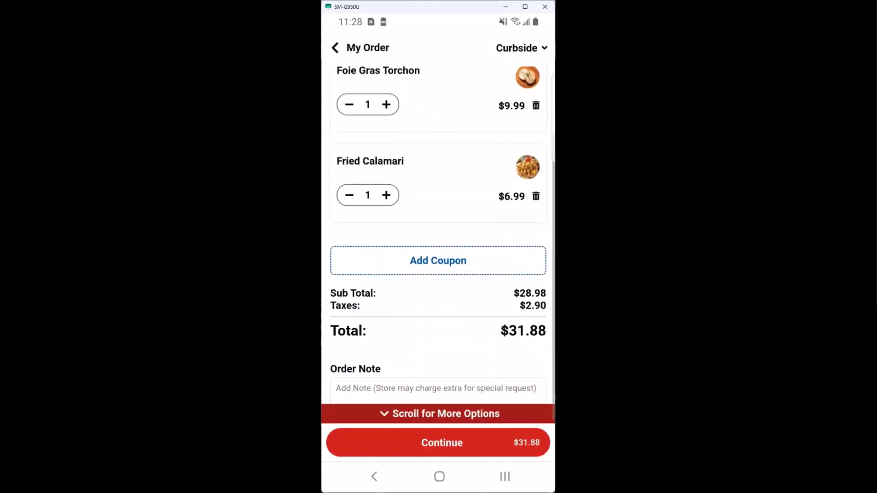
scroll(438, 228, up, 5)
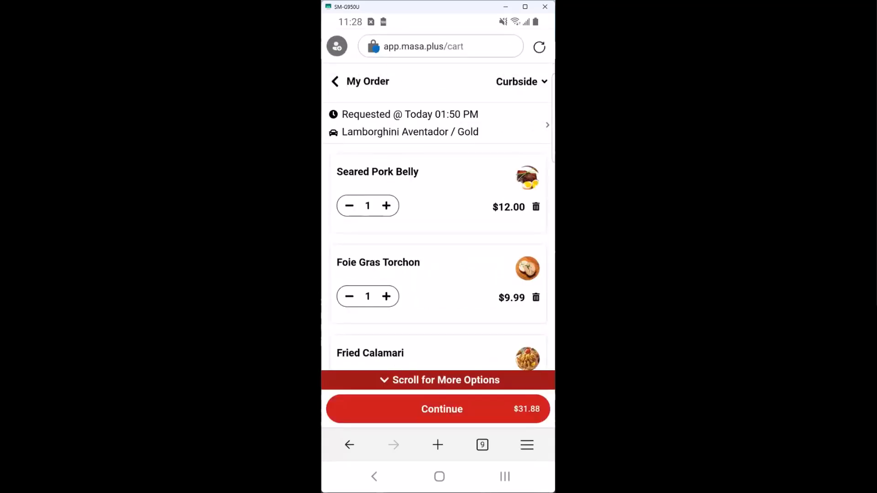
Step: Change the curbside order's car to Mini Cooper, Clubman / Red and confirm the order info
click(438, 123)
scroll(438, 274, down, 3)
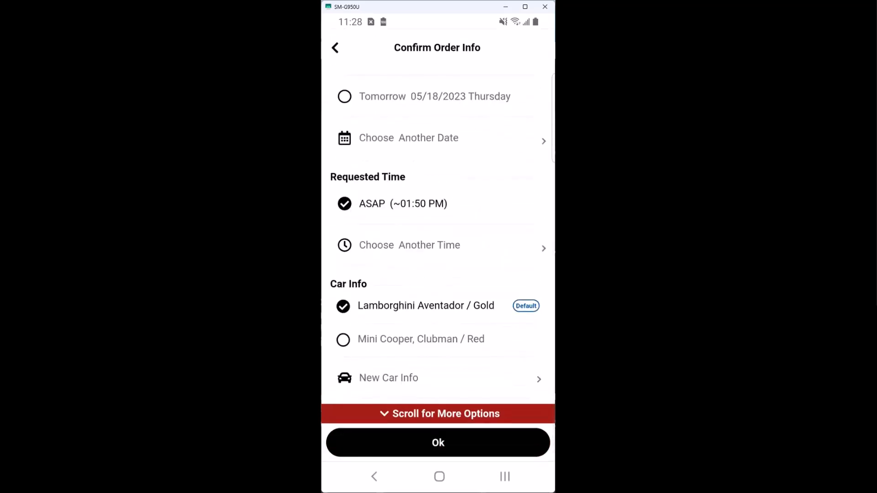
click(421, 339)
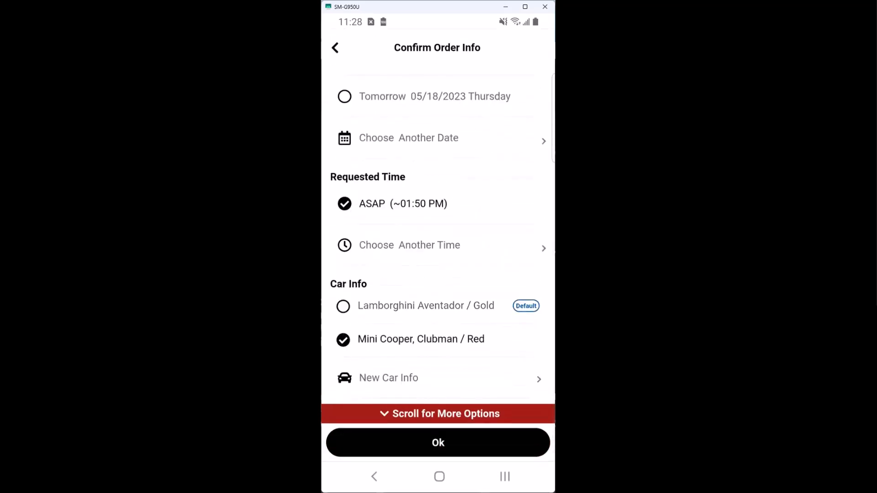
click(437, 442)
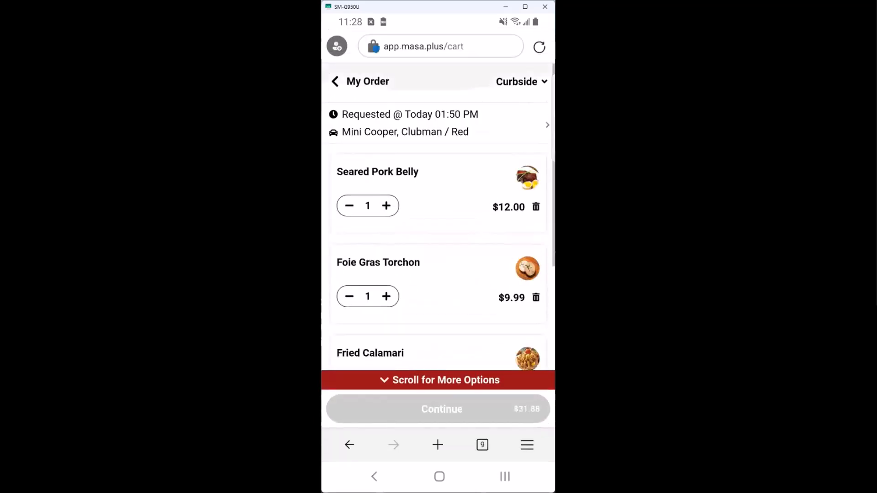
Step: Continue the curbside order from the cart and confirm its requested date, ASAP time and Mini Cooper car info
scroll(437, 229, down, 5)
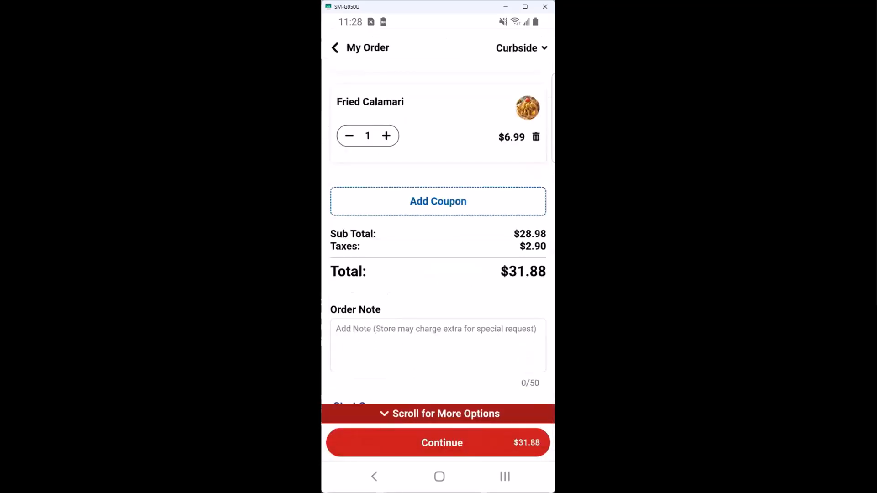
click(437, 442)
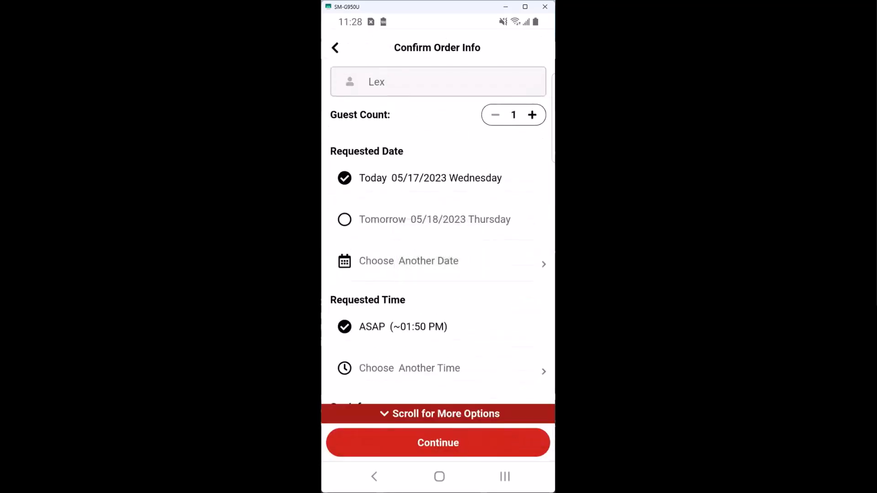
scroll(437, 229, down, 3)
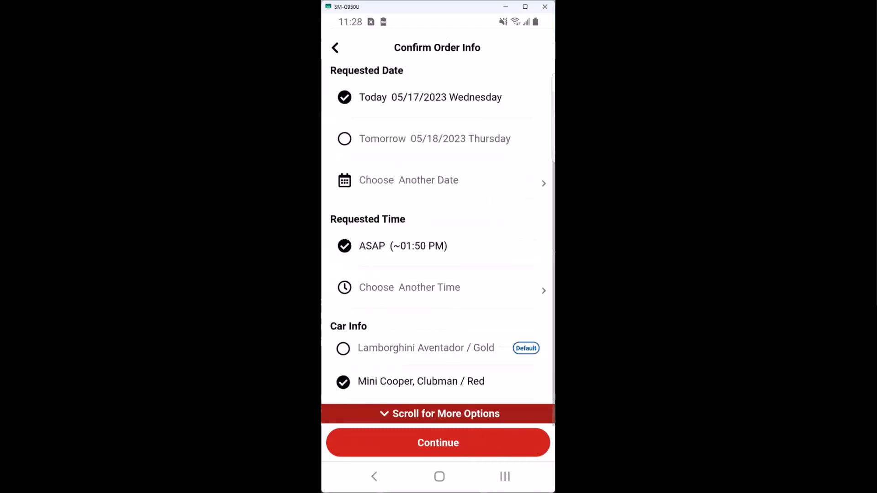
click(438, 442)
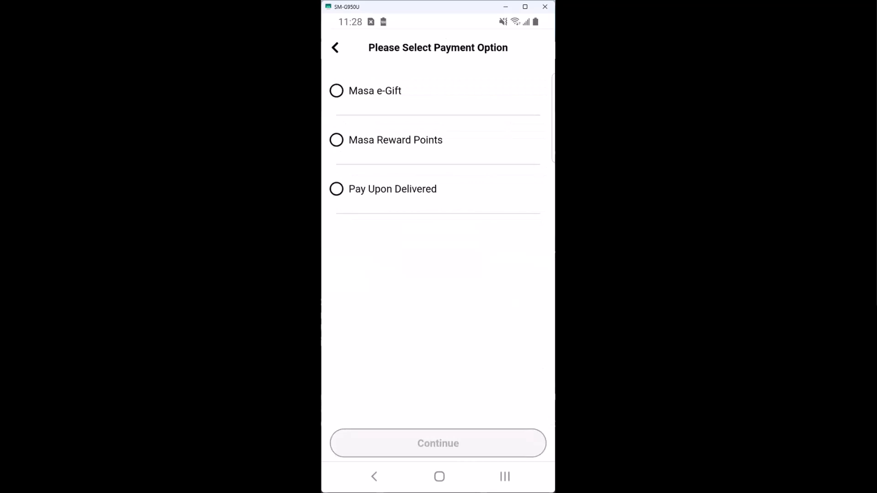
Step: Choose Masa e-Gift as the payment option and enter the payment access PIN
click(336, 91)
click(437, 443)
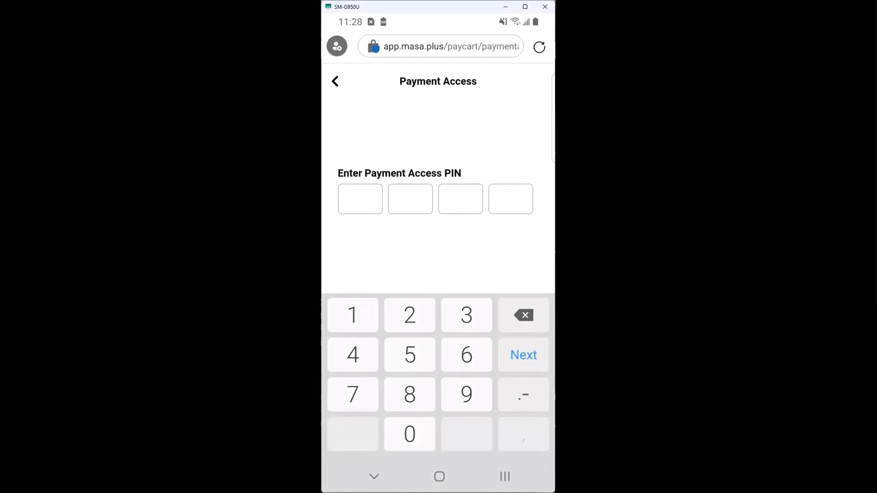
text(****)
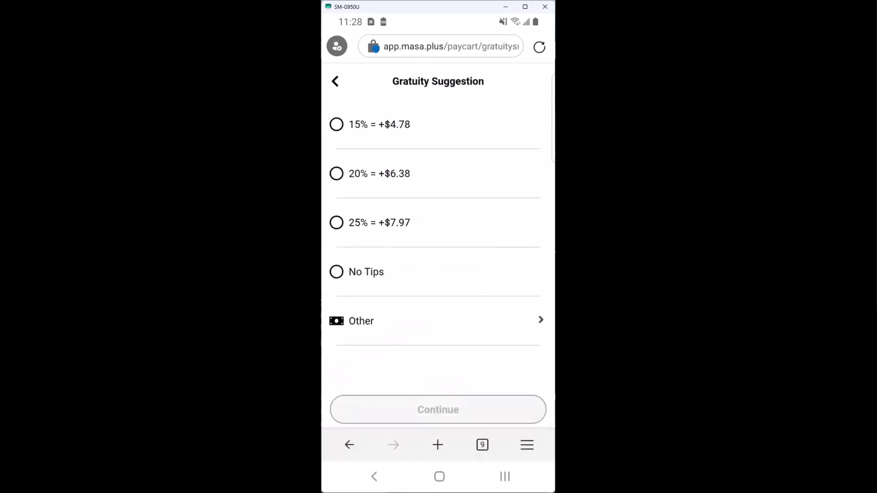
Step: Add a 15% gratuity and pay the order with the second listed e-Gift card
click(336, 124)
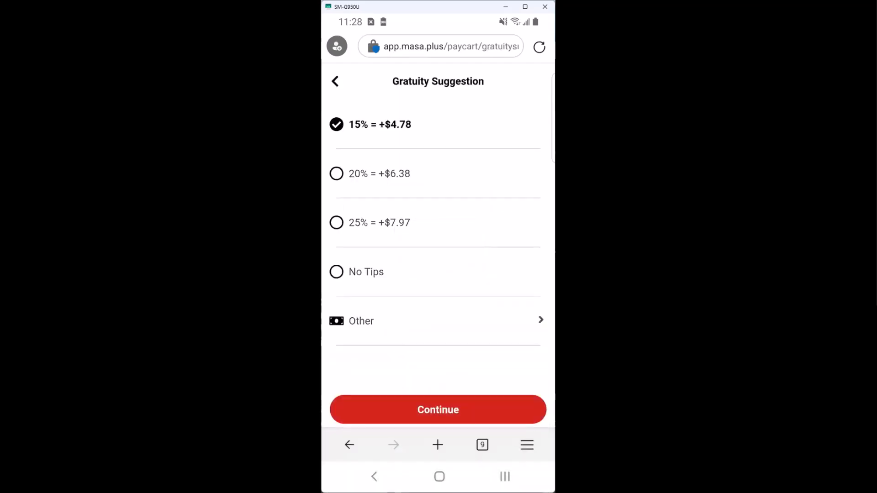
click(438, 410)
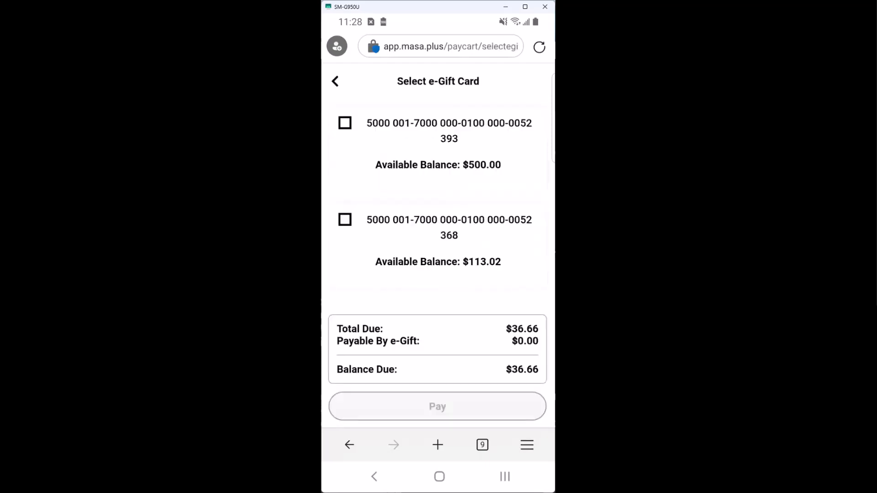
click(345, 220)
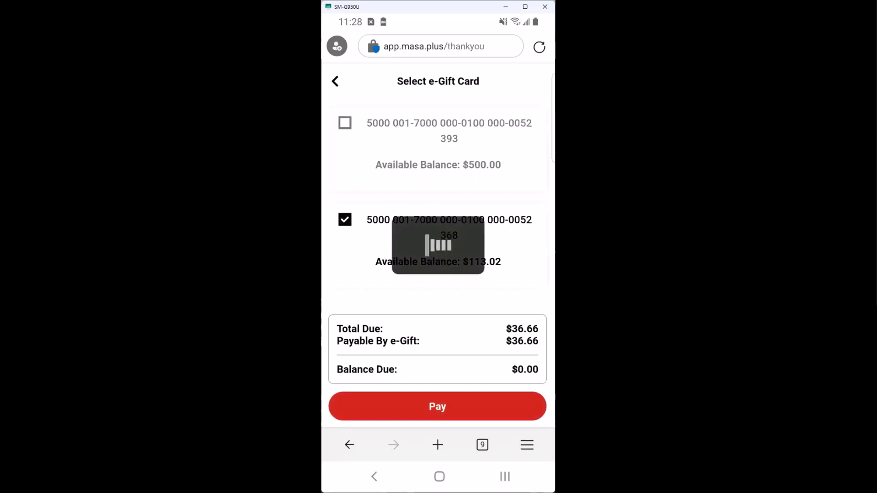
Step: Show the in-progress curbside order's Pickup QR in Masa+ and choose Scan in the Aldelo Express order lookup
scroll(438, 246, down, 4)
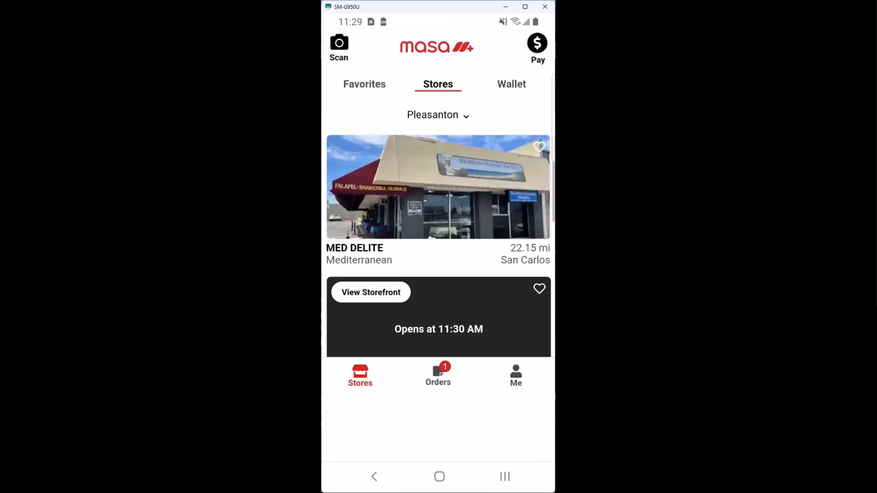
click(438, 374)
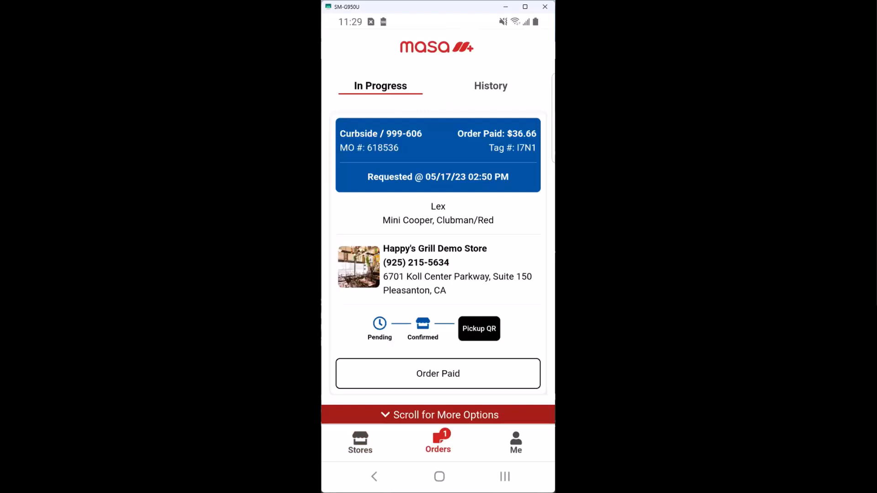
click(479, 328)
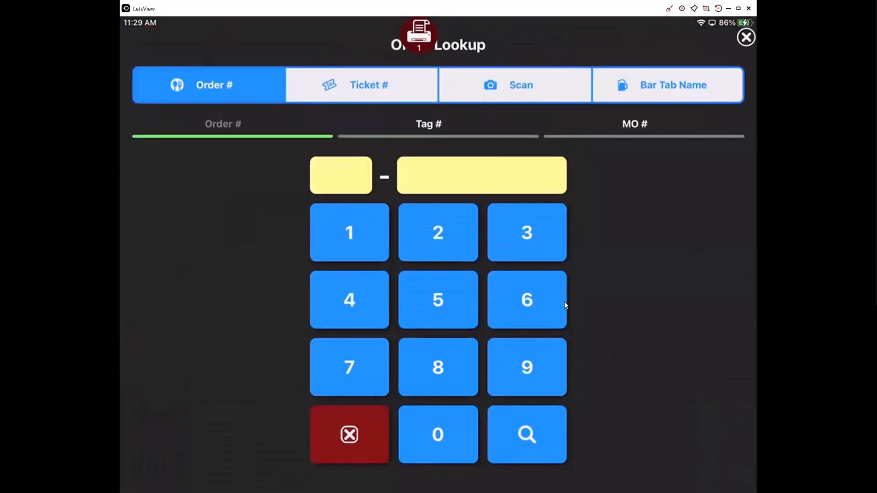
click(502, 86)
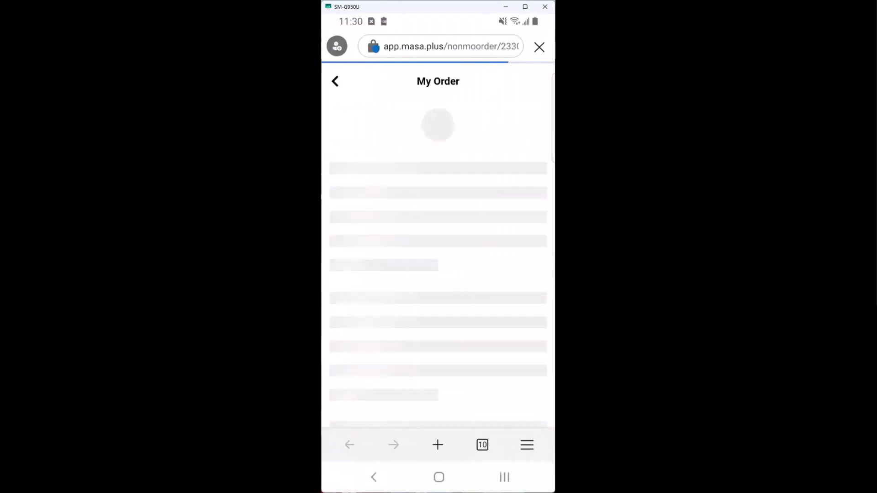
Step: Review the table P1 dine-in order's store details, items, totals and map in Masa+, and close it
scroll(438, 251, down, 2)
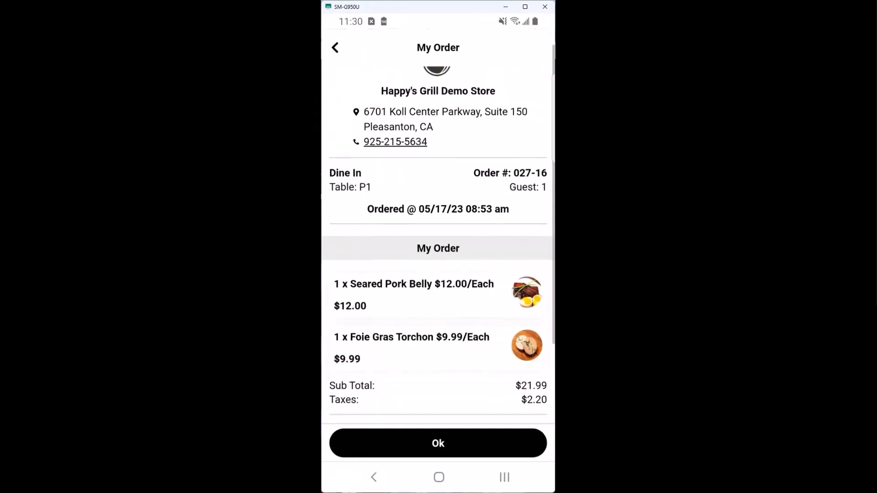
scroll(437, 251, down, 3)
scroll(437, 251, down, 2)
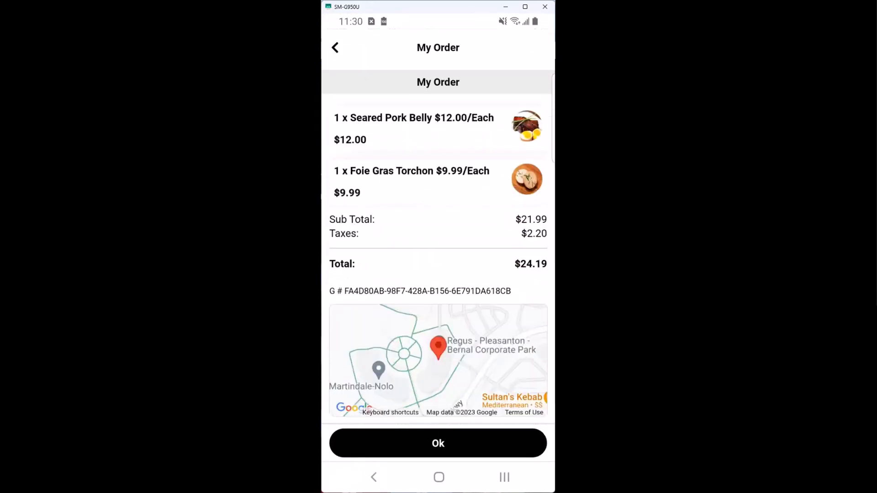
scroll(437, 251, up, 5)
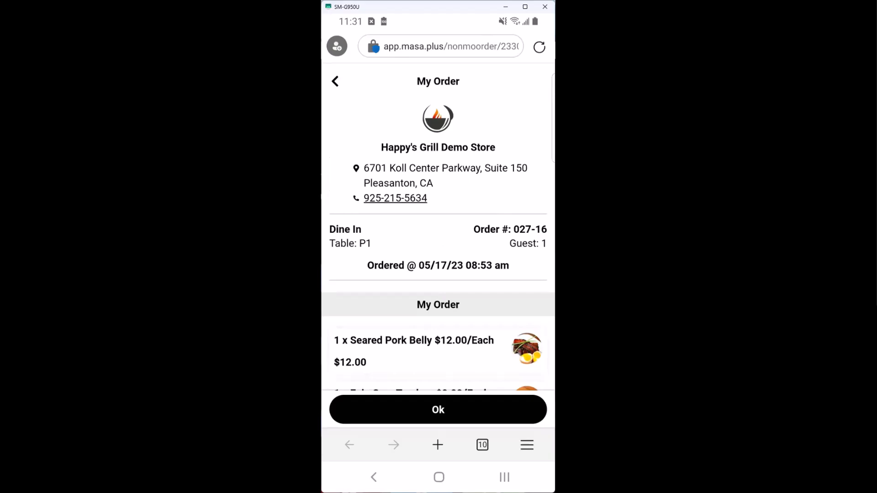
scroll(438, 247, down, 5)
scroll(438, 247, up, 5)
click(438, 410)
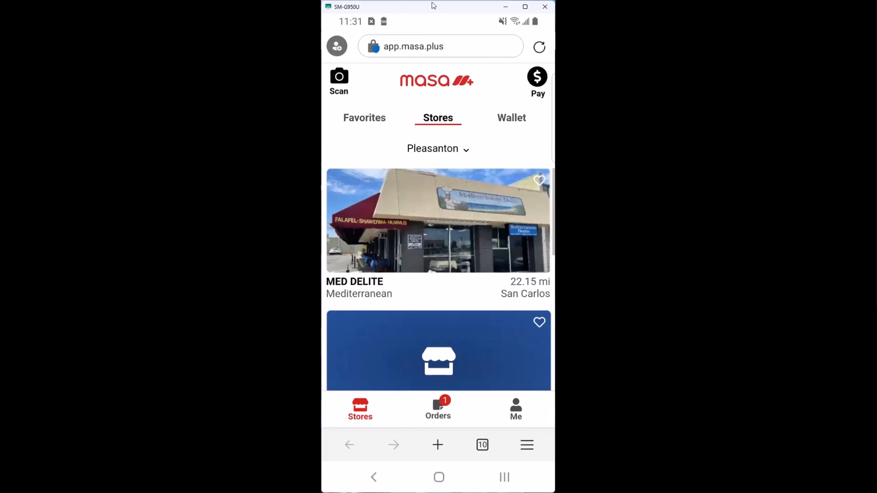
Step: Browse the Pleasanton store list in Masa+, and examine the cuisine and style options in Masa Online's Store Info overview
scroll(433, 6, down, 7)
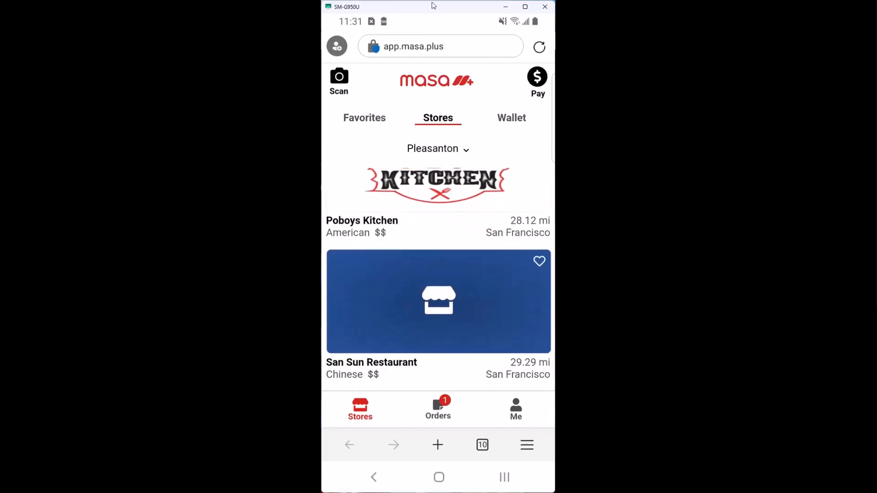
scroll(433, 5, up, 7)
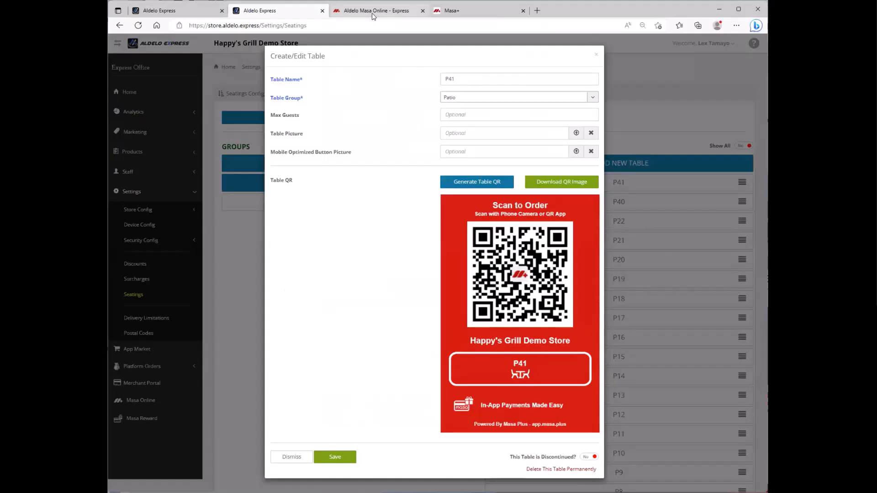
click(372, 11)
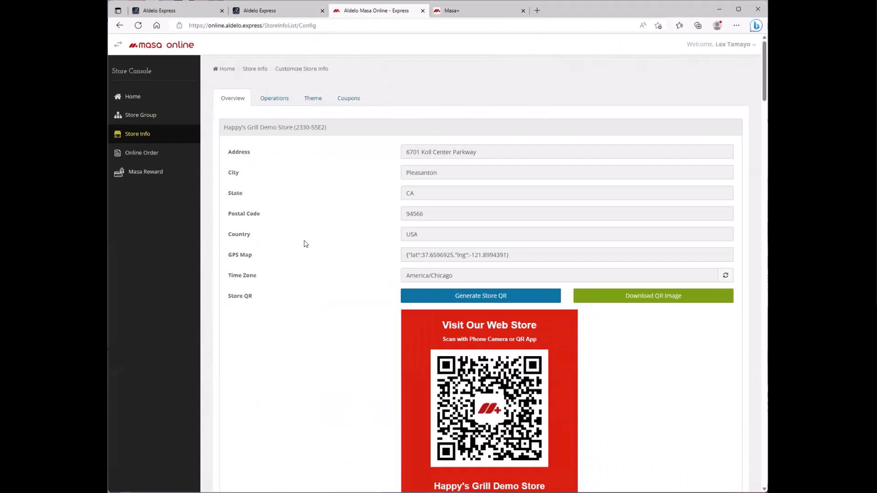
scroll(306, 249, down, 20)
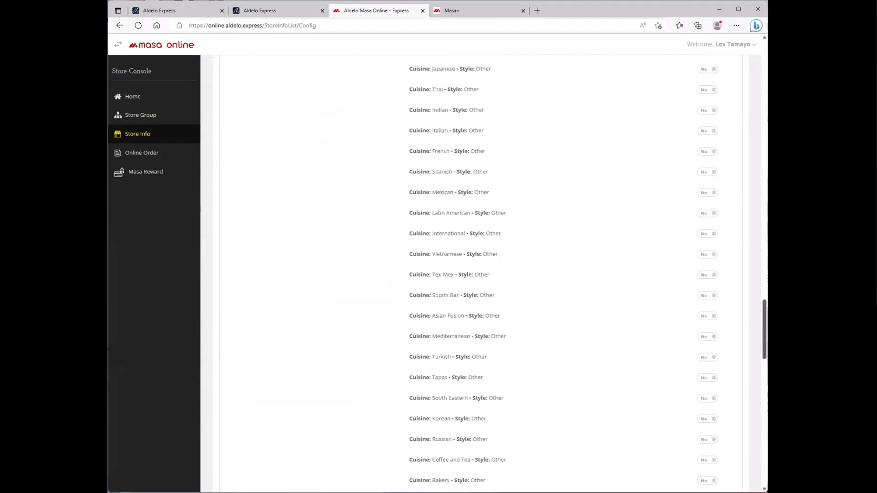
scroll(274, 358, down, 20)
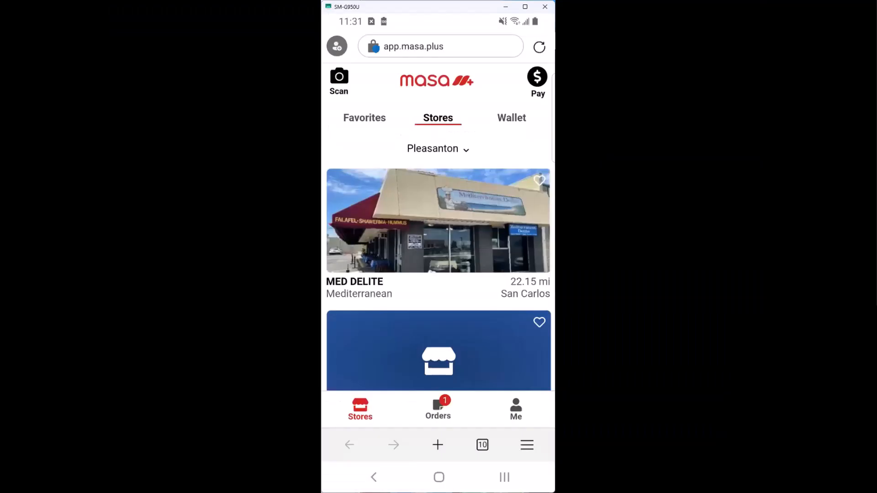
Step: Switch to Masa+ and browse the Pleasanton store list, view the MED DELITE page and return to the list
scroll(438, 280, down, 4)
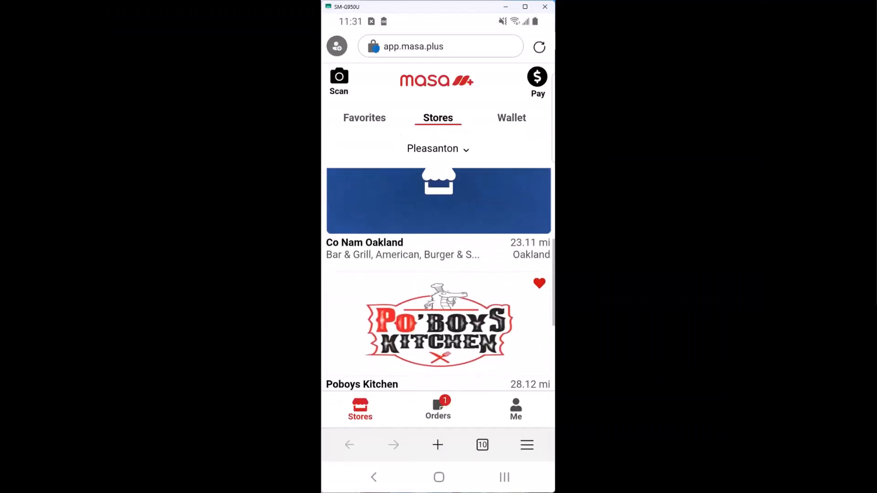
scroll(438, 279, up, 4)
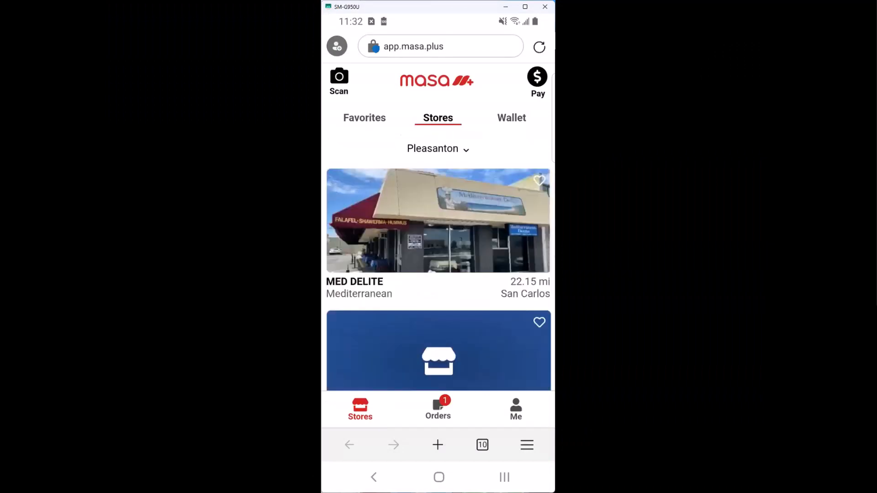
scroll(438, 279, down, 5)
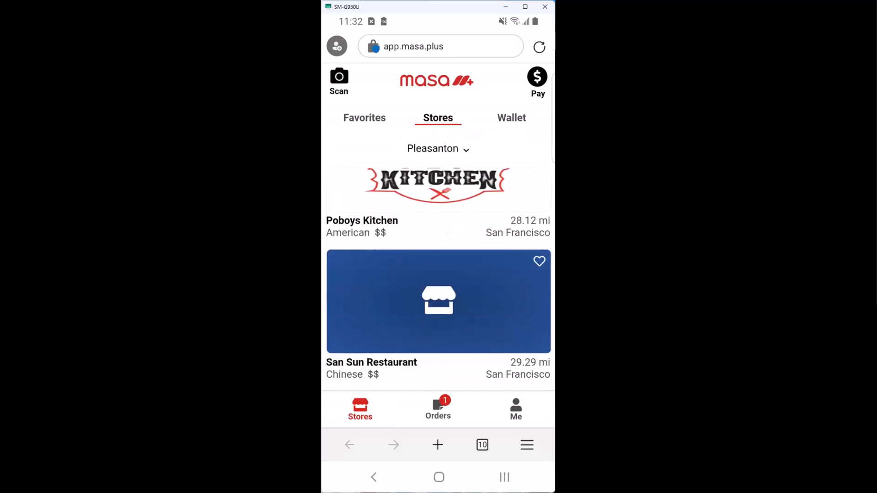
scroll(438, 279, up, 6)
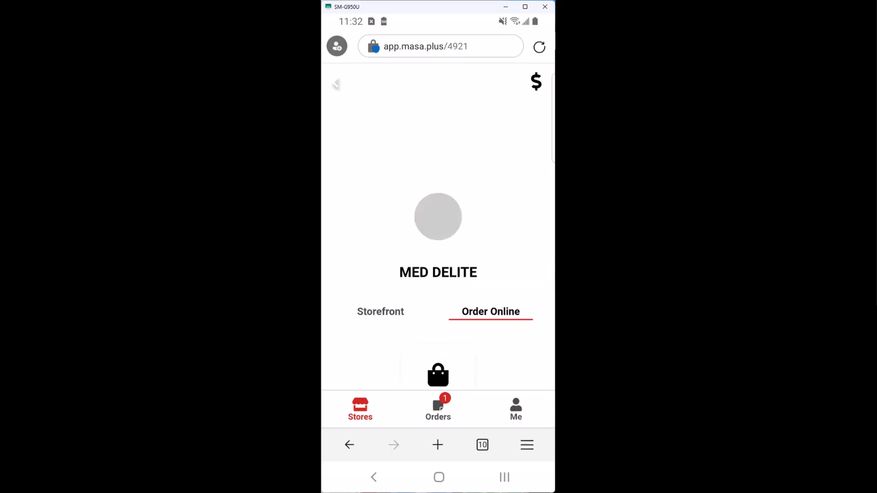
click(349, 445)
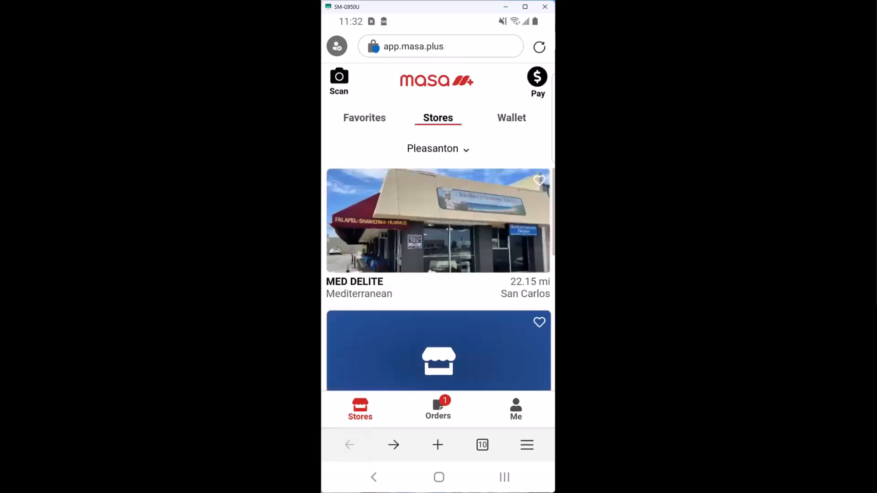
Step: Mark MED DELITE as a favorite store and look through the Favorites list
click(539, 181)
click(364, 118)
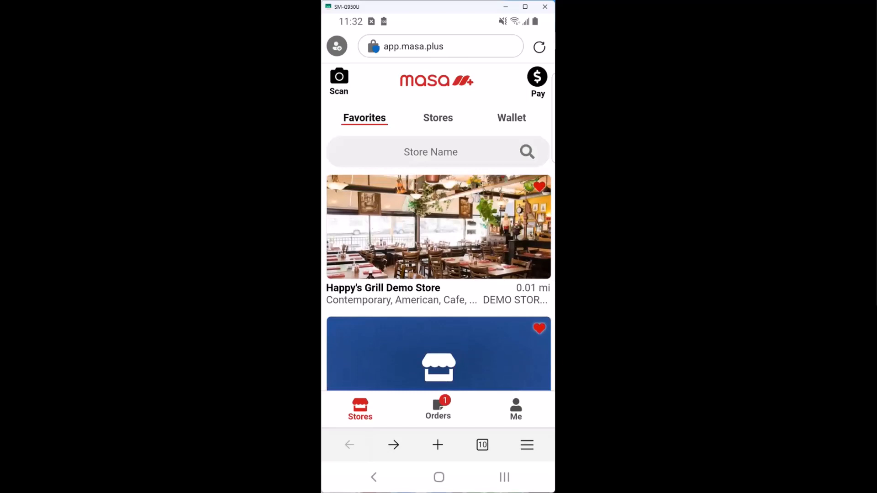
scroll(438, 282, down, 1)
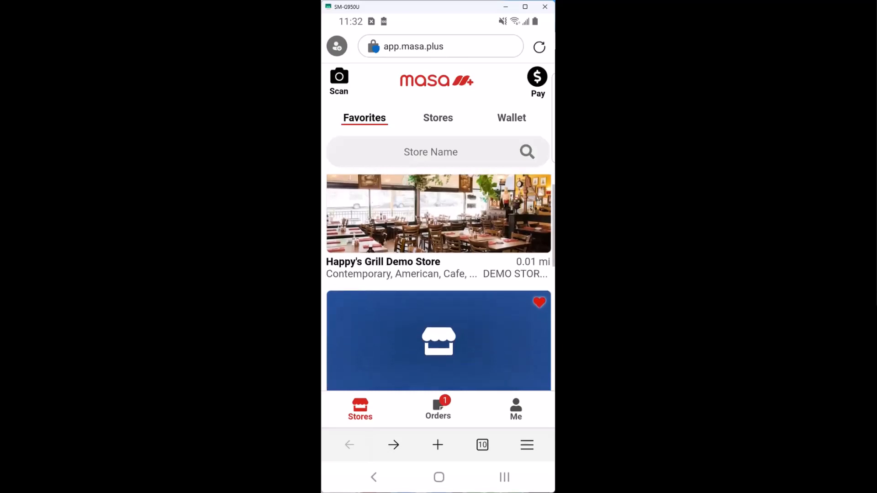
scroll(438, 282, up, 1)
scroll(438, 282, down, 1)
scroll(438, 283, down, 5)
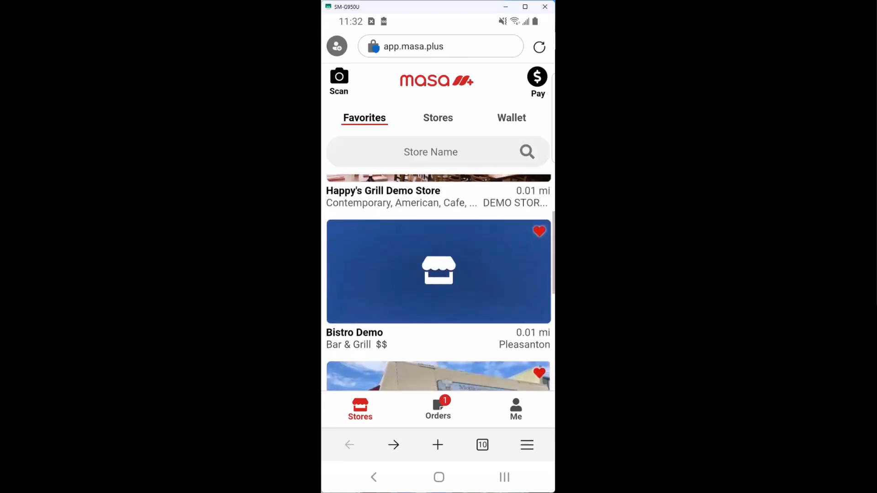
scroll(439, 283, down, 2)
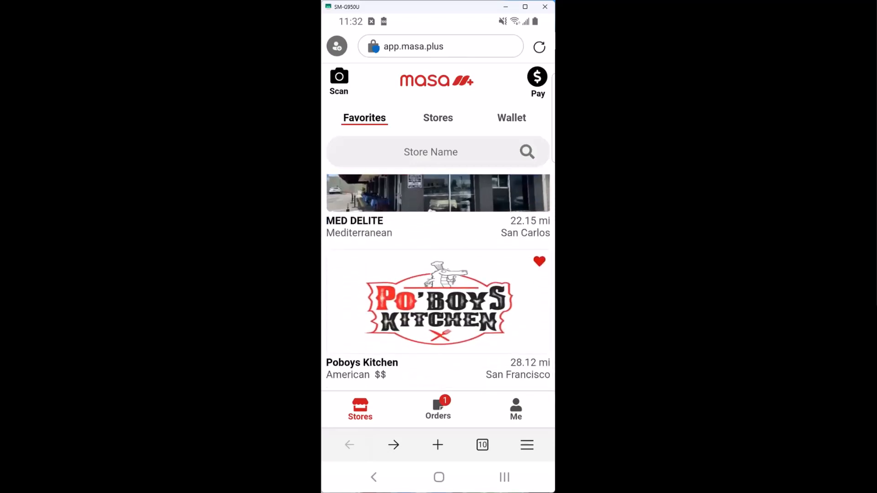
Step: Check the in-progress curbside order and look through the order history for the last 30 days
click(438, 408)
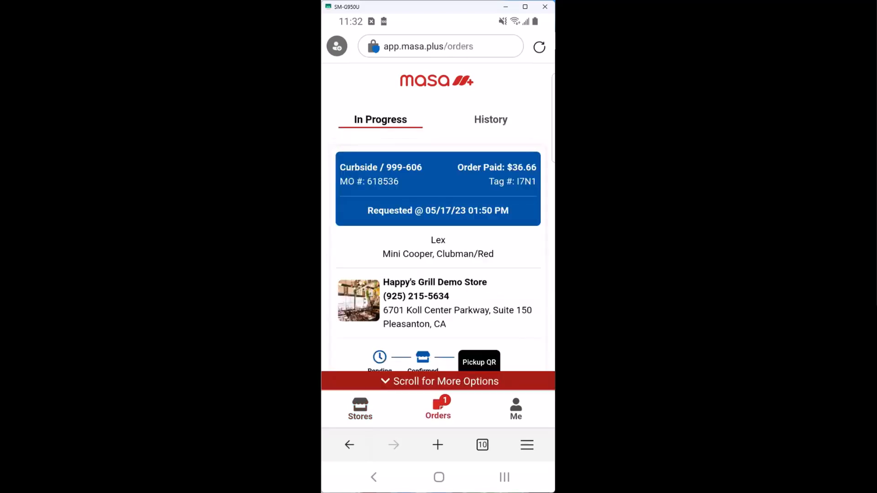
scroll(438, 247, down, 1)
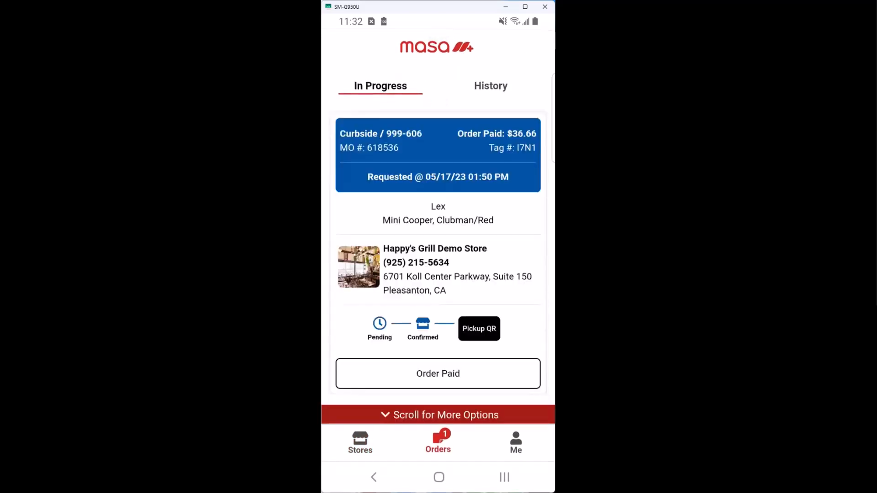
click(491, 85)
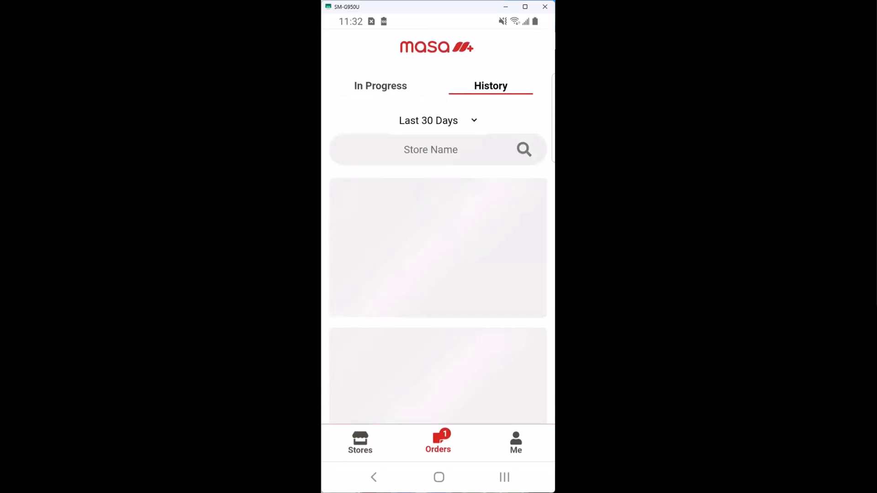
scroll(438, 246, down, 15)
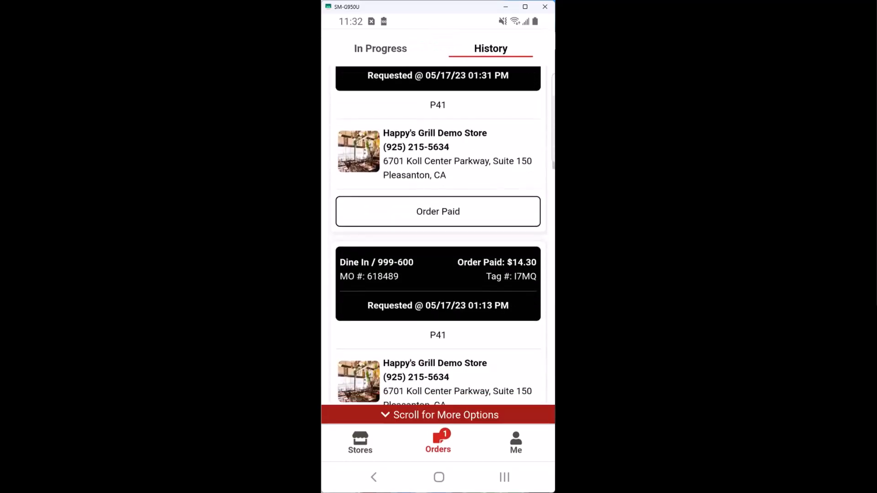
Step: Look through the rest of the order history and the saved cars in the account's Curbside Info
scroll(438, 246, down, 15)
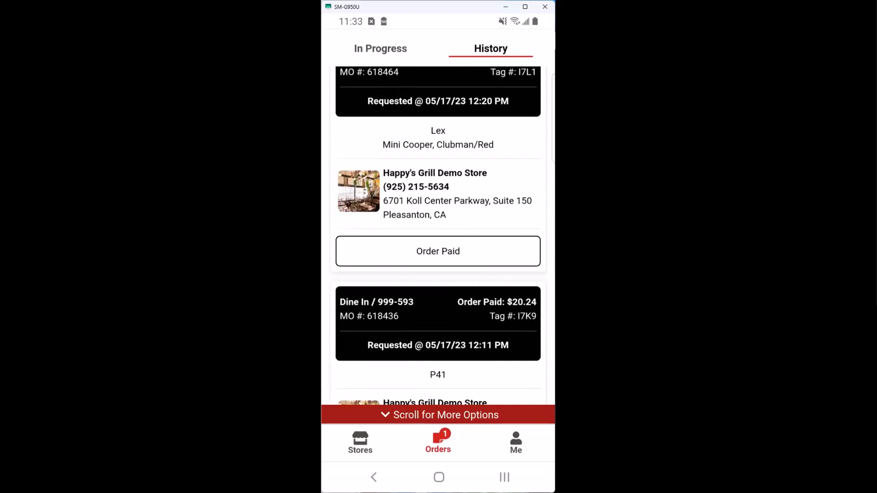
click(515, 443)
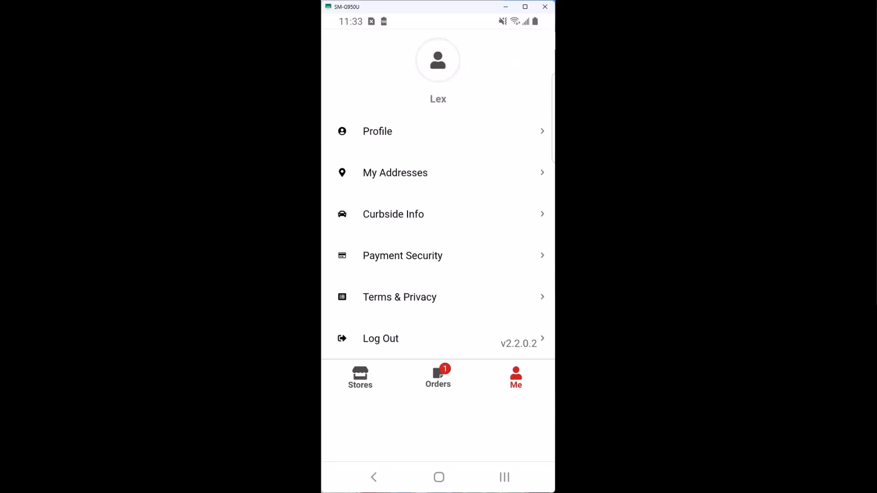
click(392, 214)
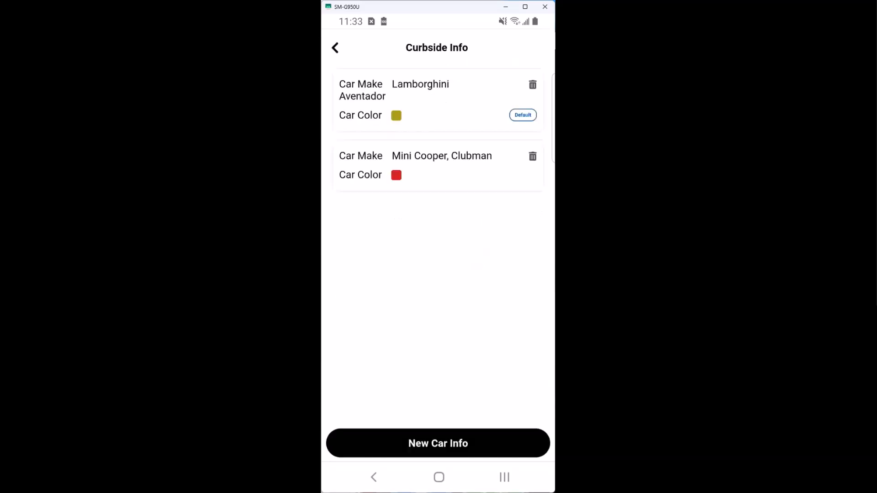
click(335, 48)
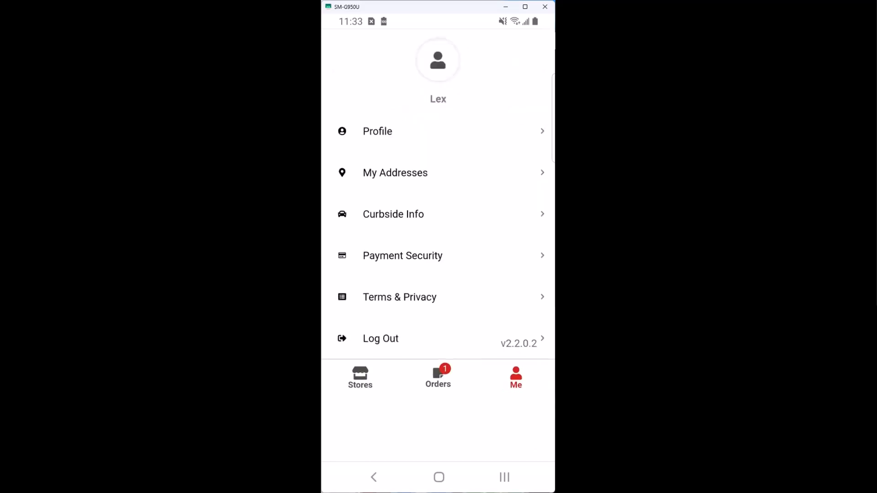
Step: Check the in-progress orders, return to the store list and view its city selection without changing the city
click(438, 378)
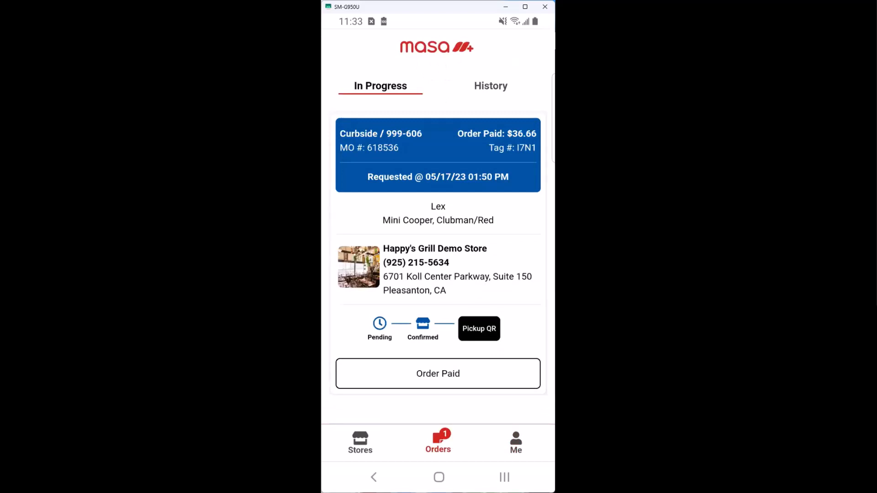
click(360, 442)
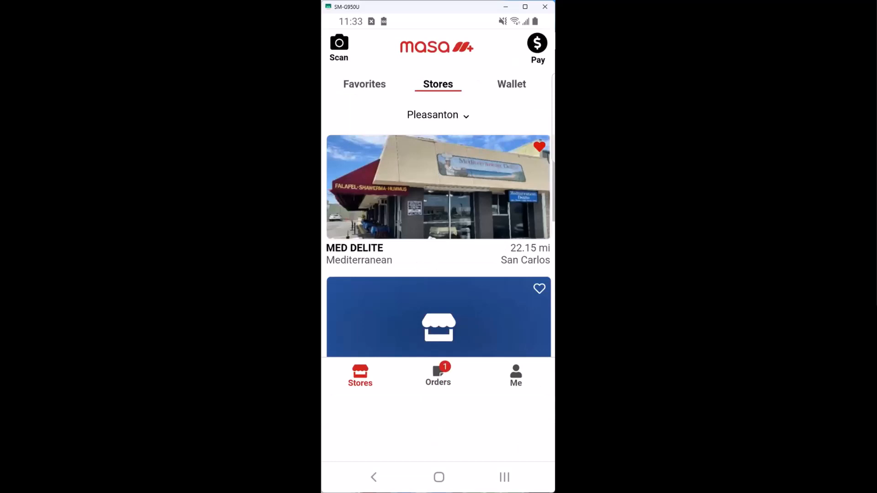
click(437, 115)
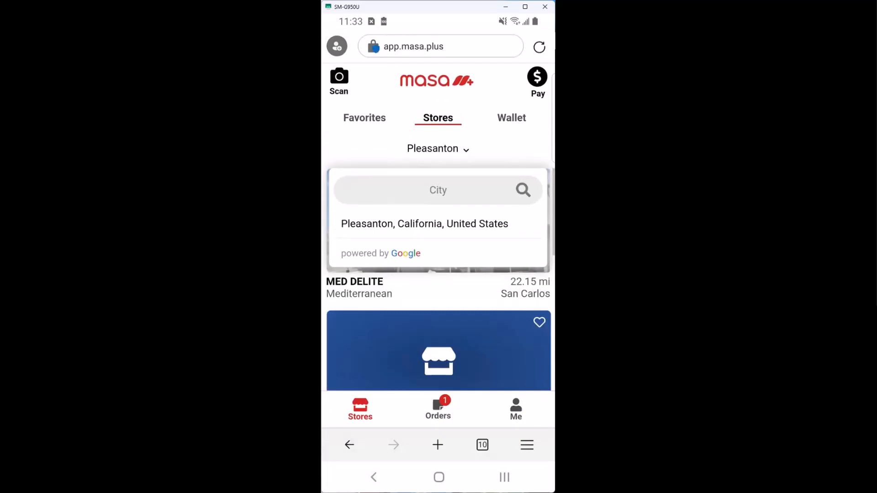
click(438, 149)
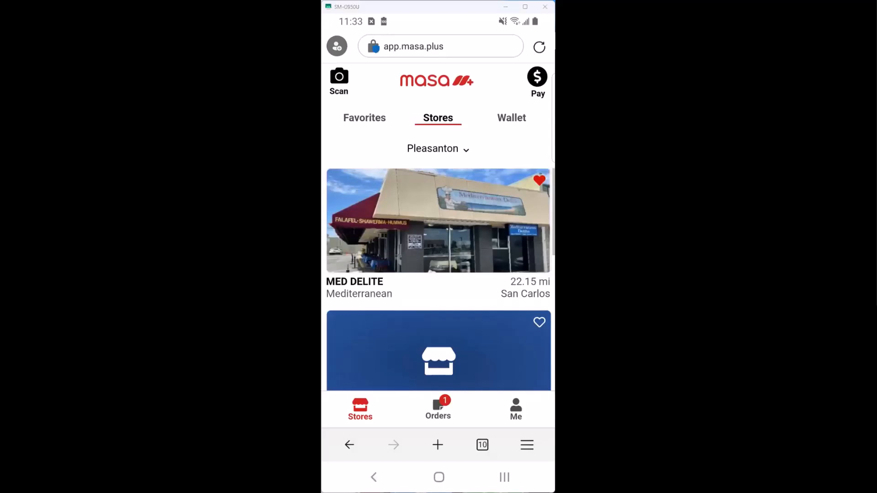
Step: Open Fast Pay with the payment access PIN, view the Masa Reward QR code and return to the Masa e-Gift QR code
click(537, 82)
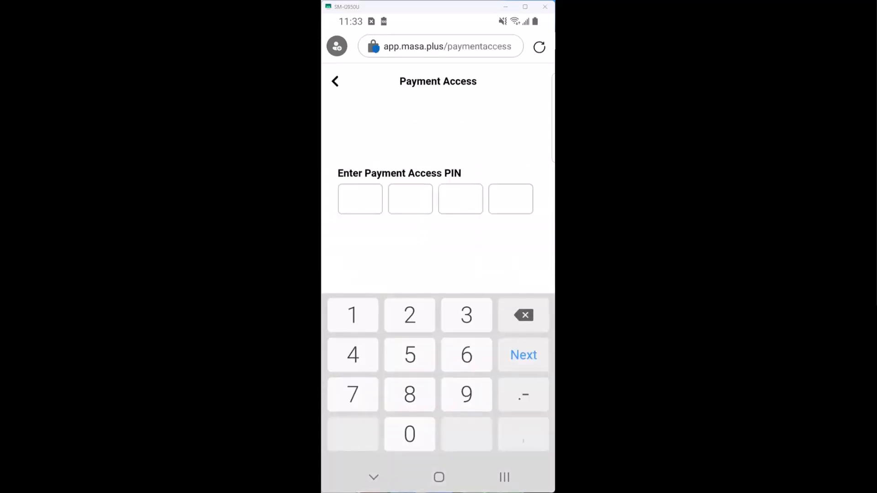
click(467, 395)
click(466, 395)
click(466, 395)
click(467, 395)
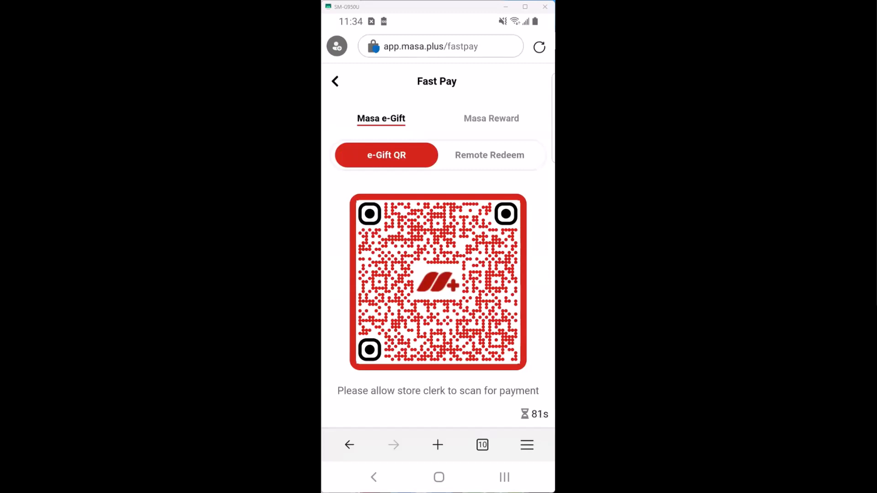
click(491, 118)
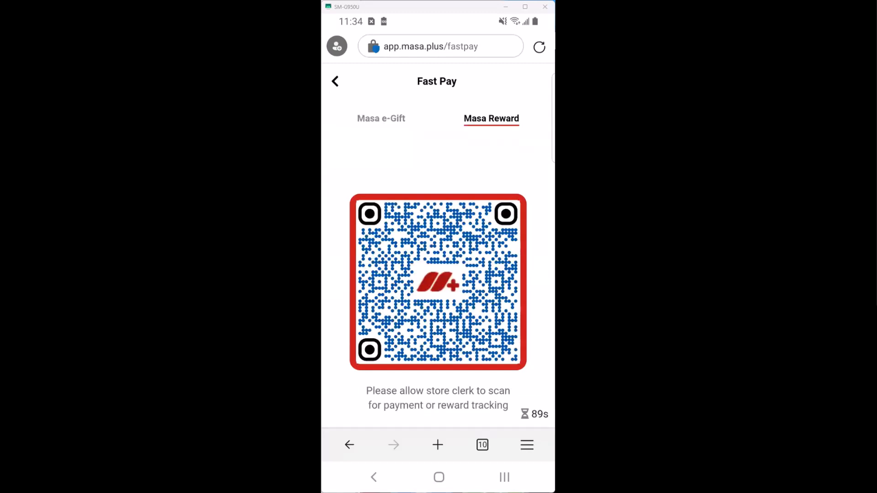
click(380, 119)
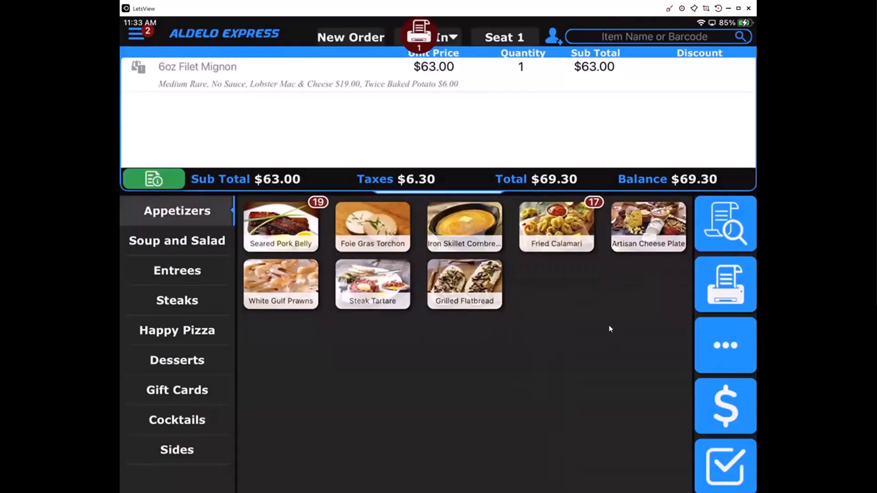
Step: Switch to Aldelo Express and start a Masa+ Fast Pay payment for the full balance of the 6oz Filet Mignon order
click(722, 404)
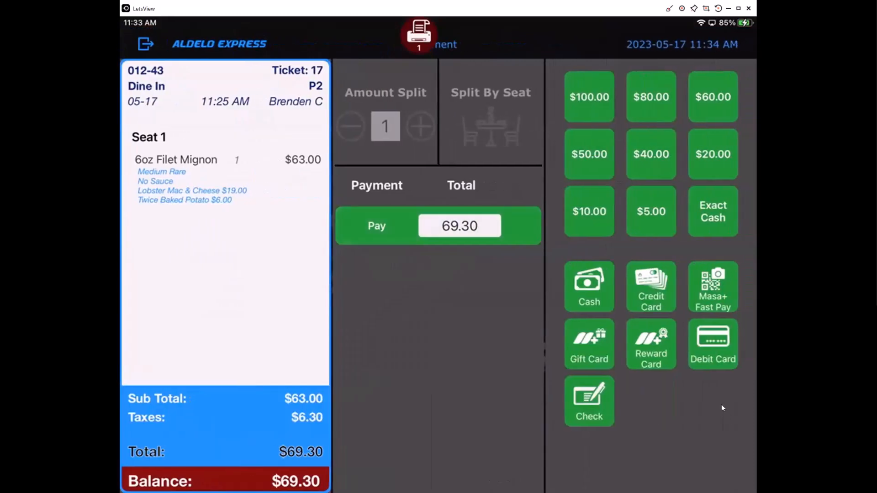
click(719, 311)
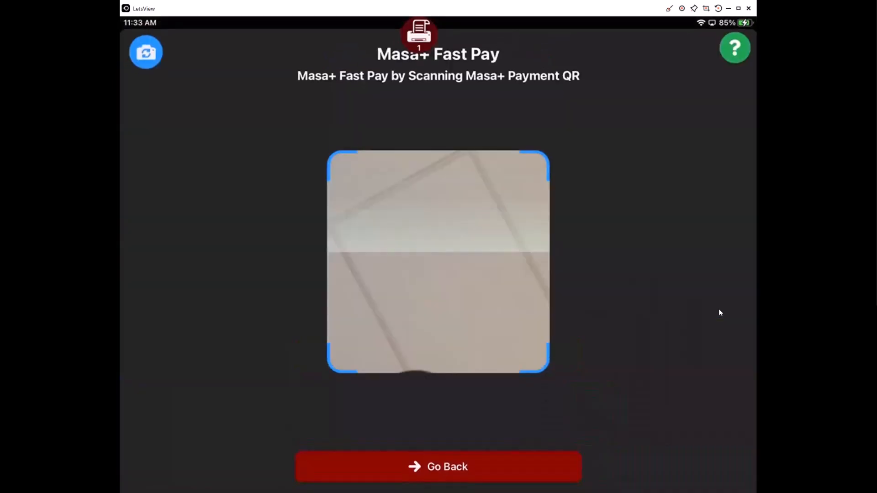